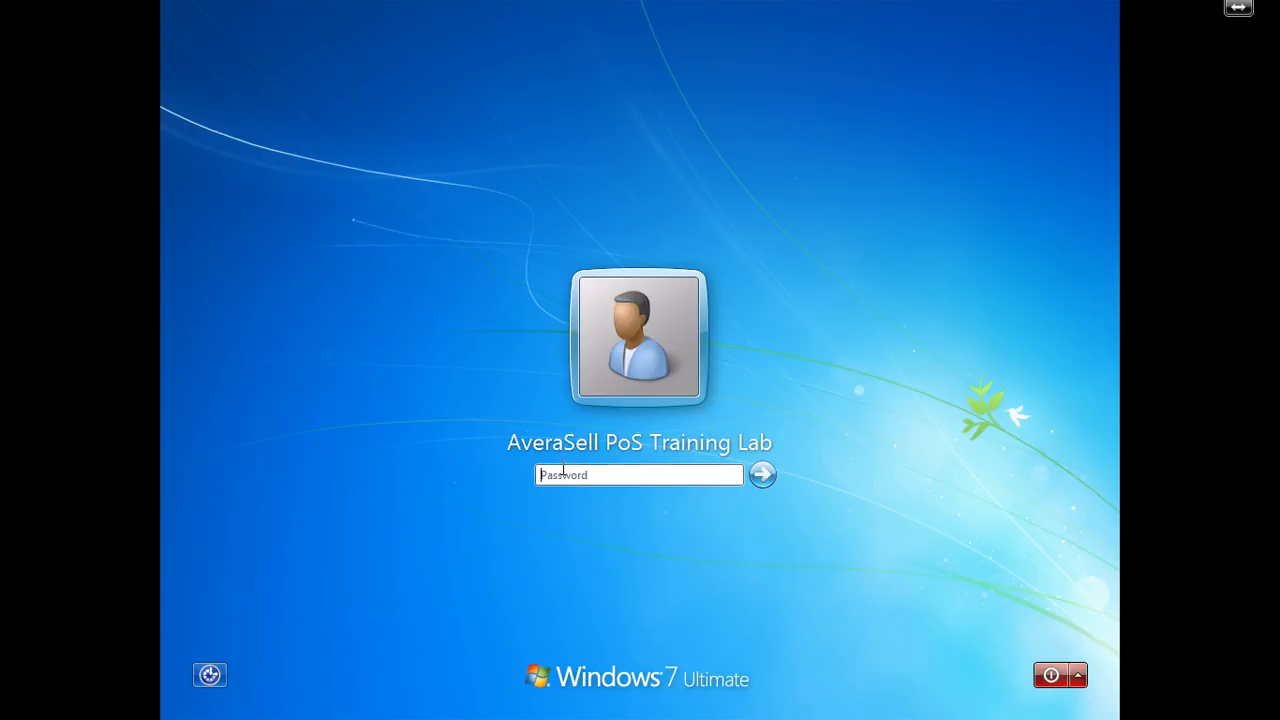
Sign in to the Windows 7 training lab account with its password
{"action": "left_click", "coordinate": [574, 473]}
{"action": "left_click", "coordinate": [686, 474]}
{"action": "type", "text": "********"}
{"action": "key", "text": "Return"}
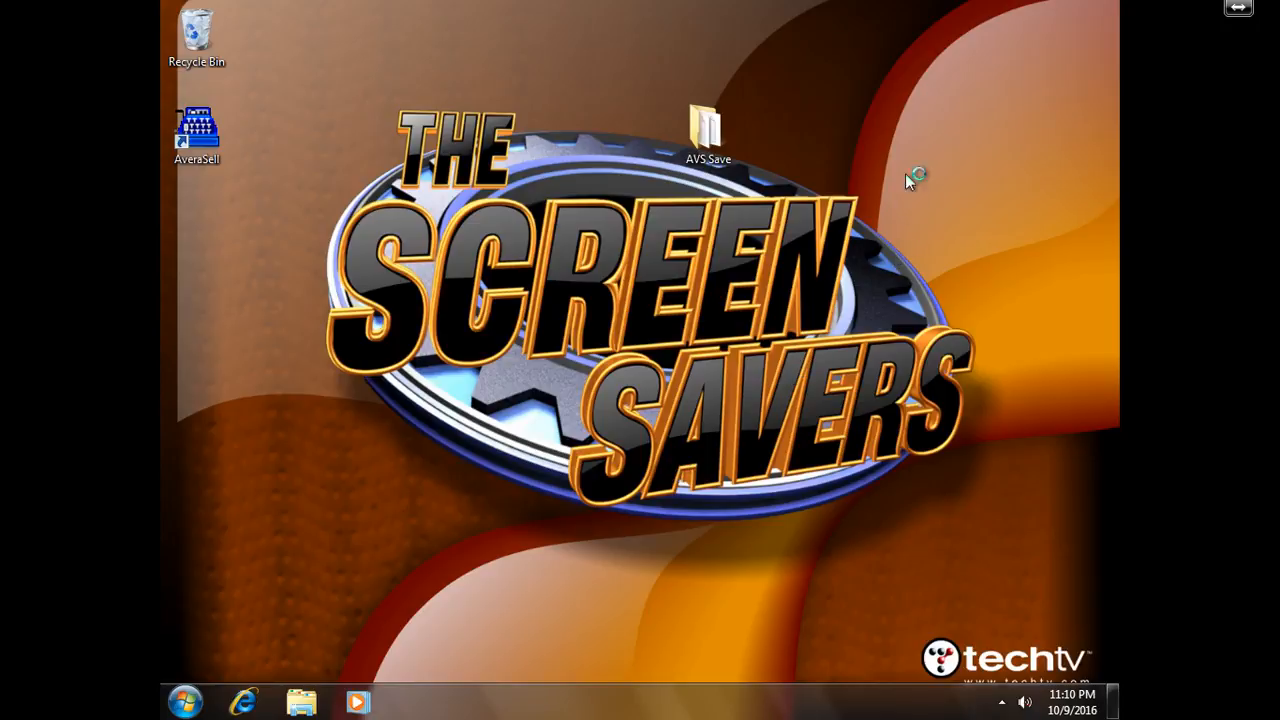
{"action": "double_click", "coordinate": [703, 124]}
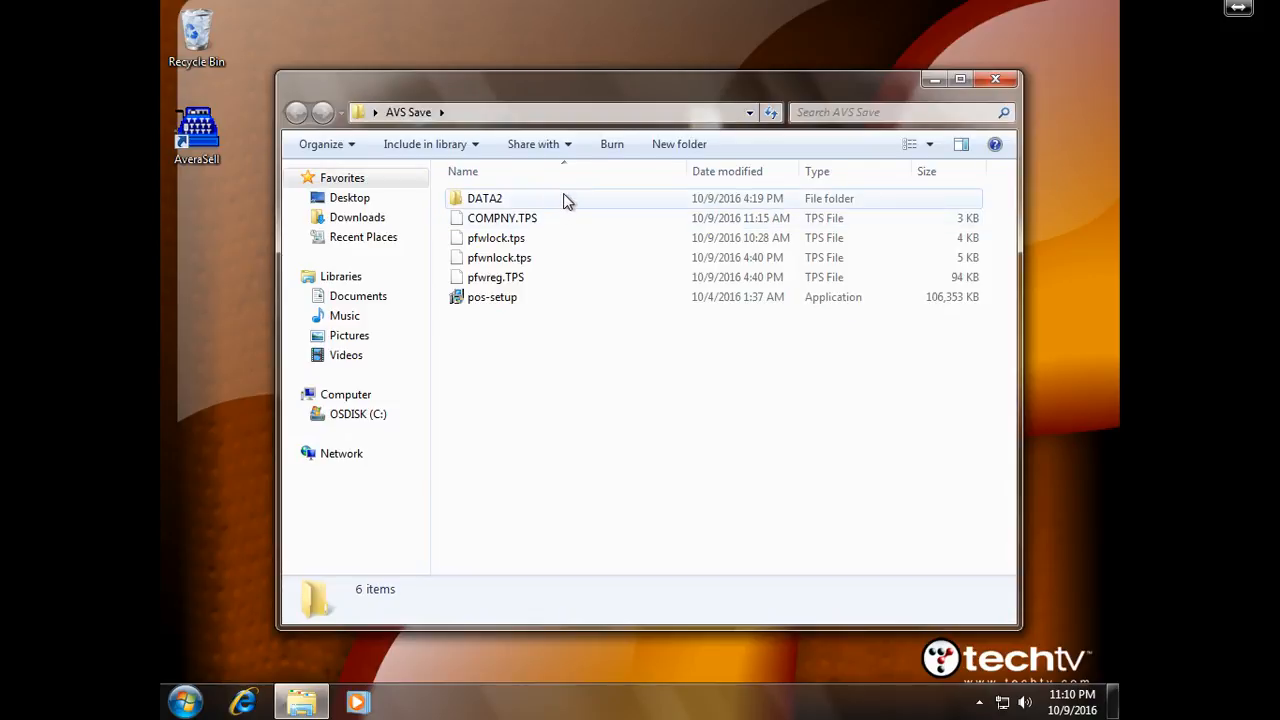
{"action": "double_click", "coordinate": [565, 200]}
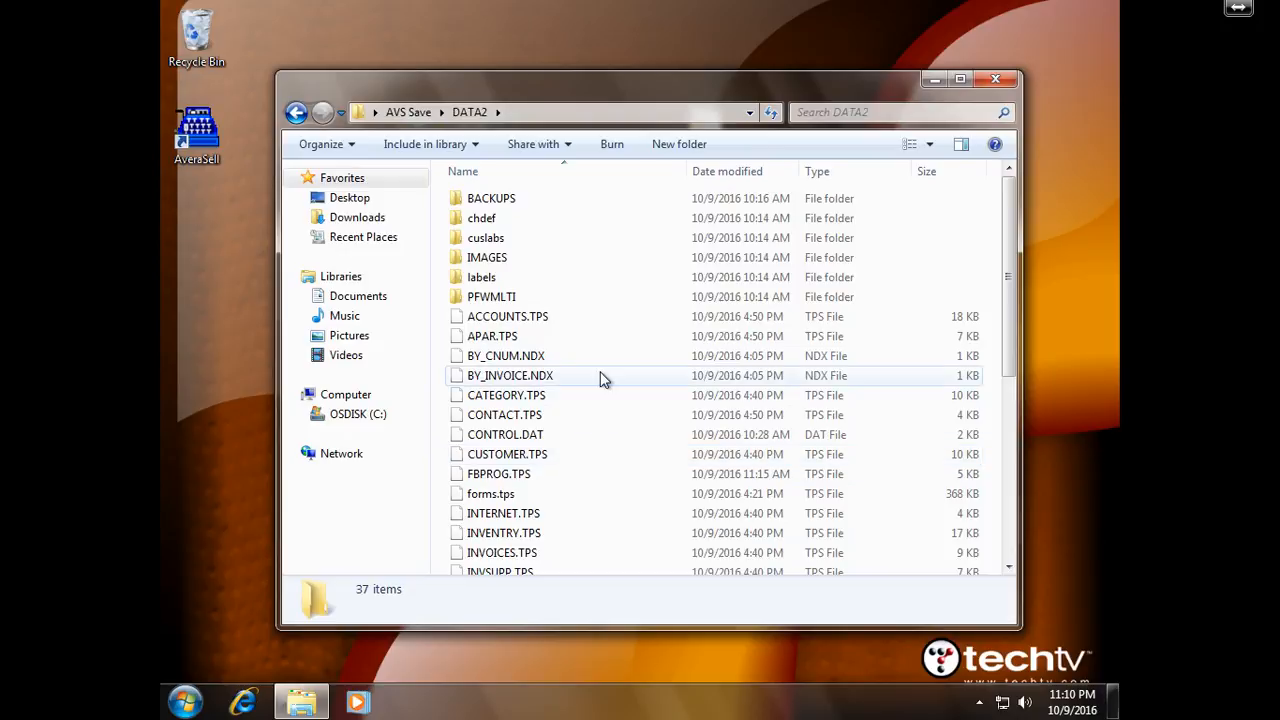
{"action": "left_click", "coordinate": [408, 113]}
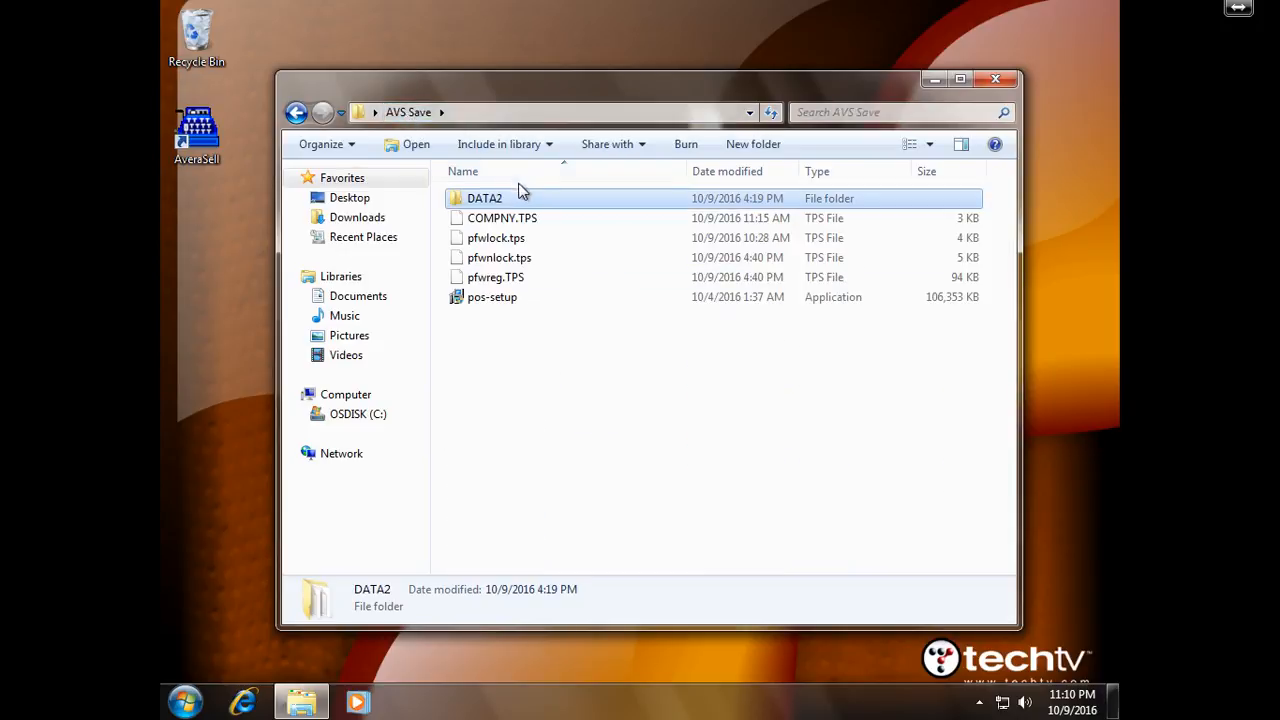
{"action": "left_click", "coordinate": [539, 218]}
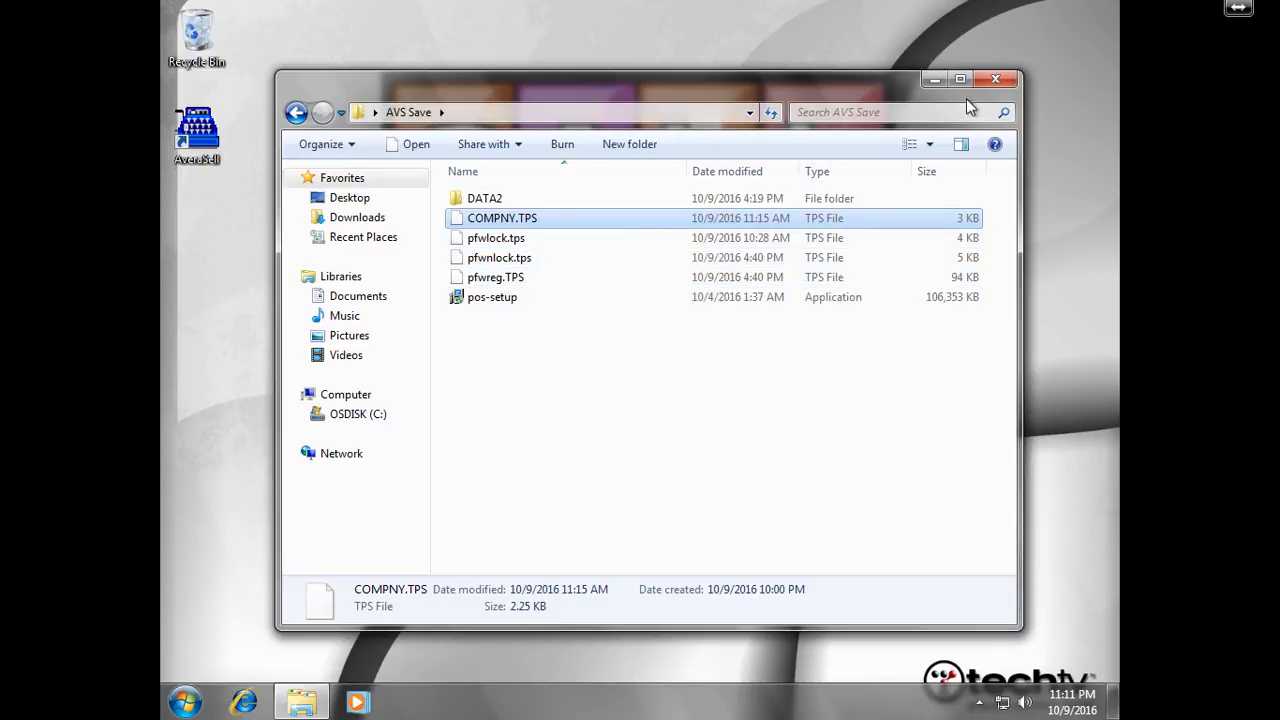
{"action": "left_click", "coordinate": [995, 78]}
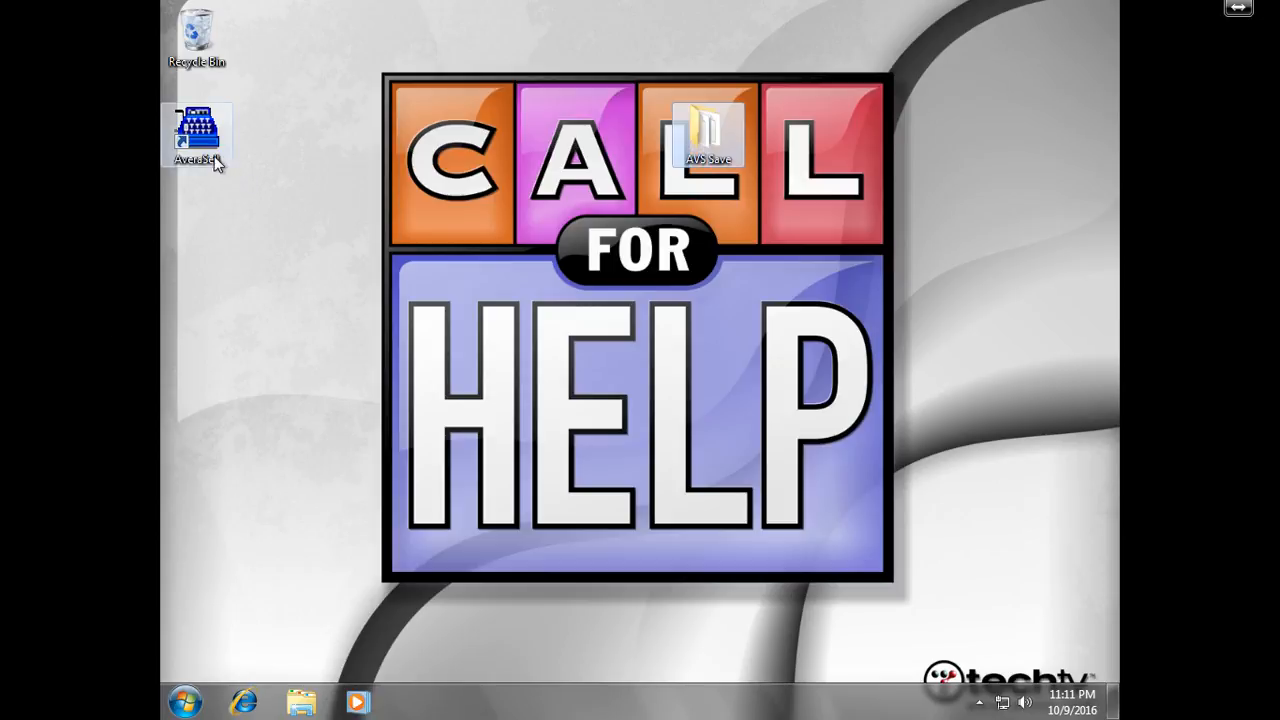
Switch the mouse pointer scheme to Windows Black (extra large) and close Personalization
{"action": "right_click", "coordinate": [331, 178]}
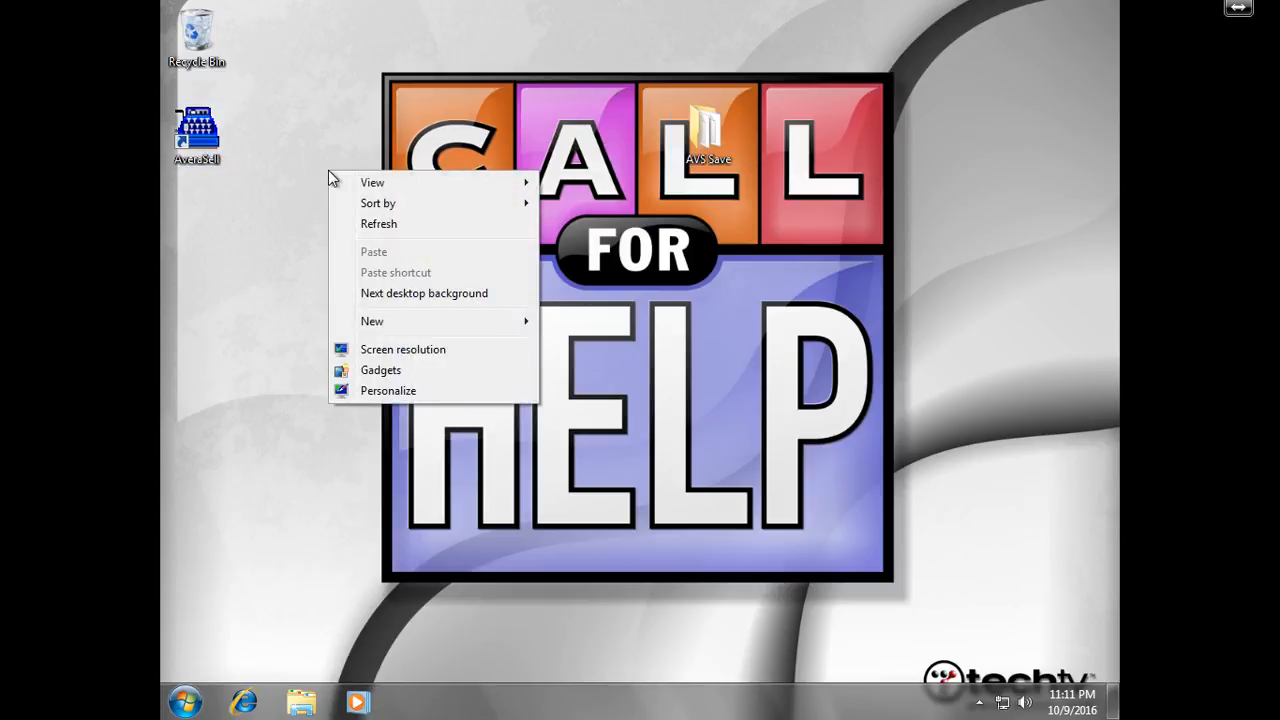
{"action": "left_click", "coordinate": [390, 391]}
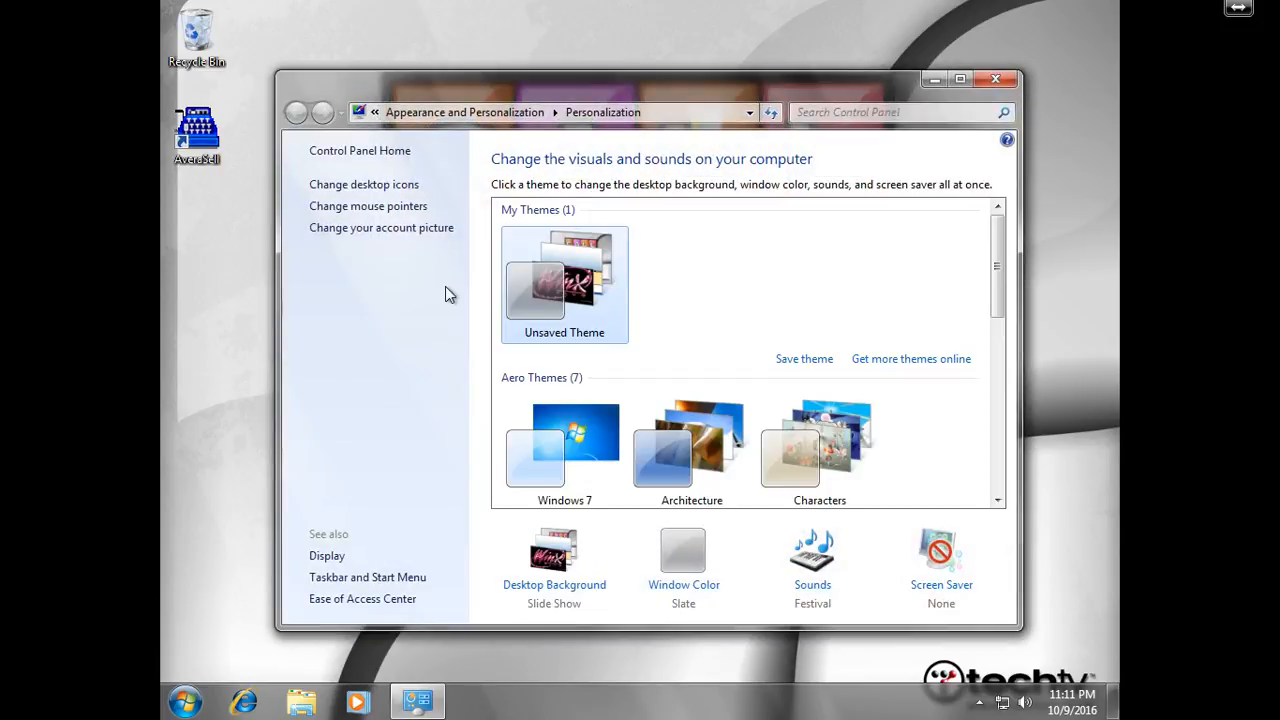
{"action": "left_click", "coordinate": [419, 206]}
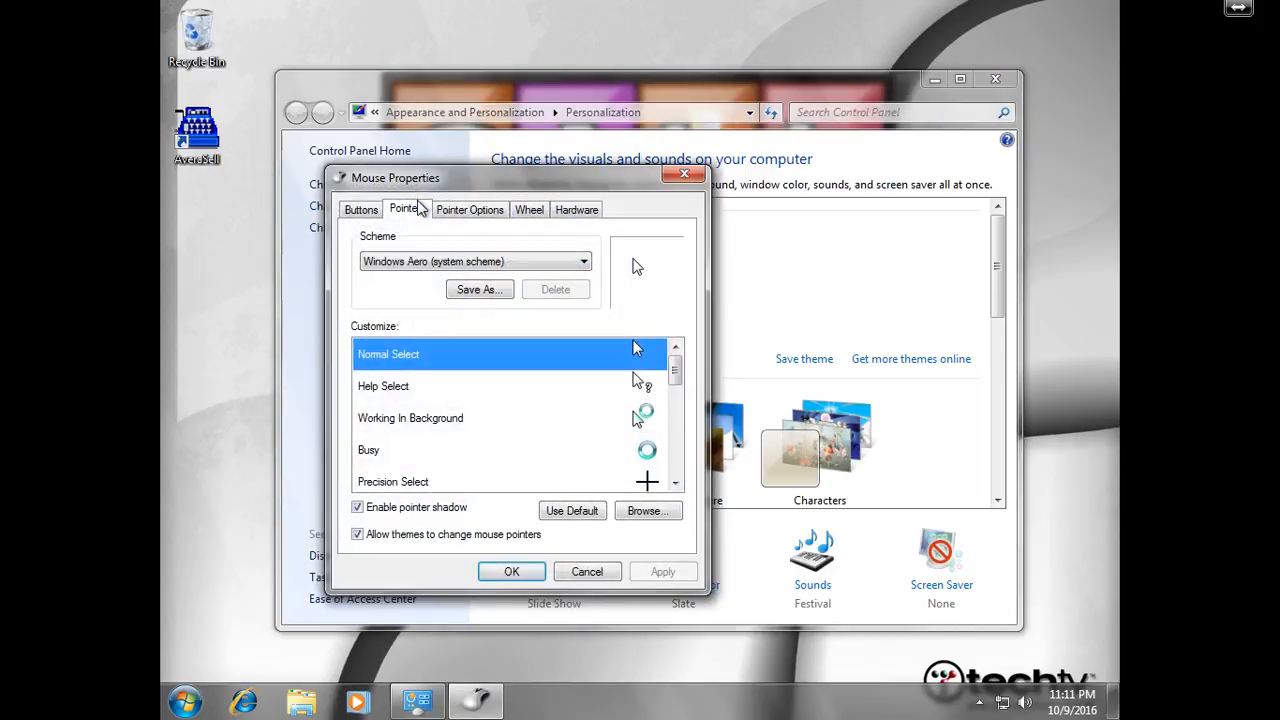
{"action": "left_click", "coordinate": [476, 258]}
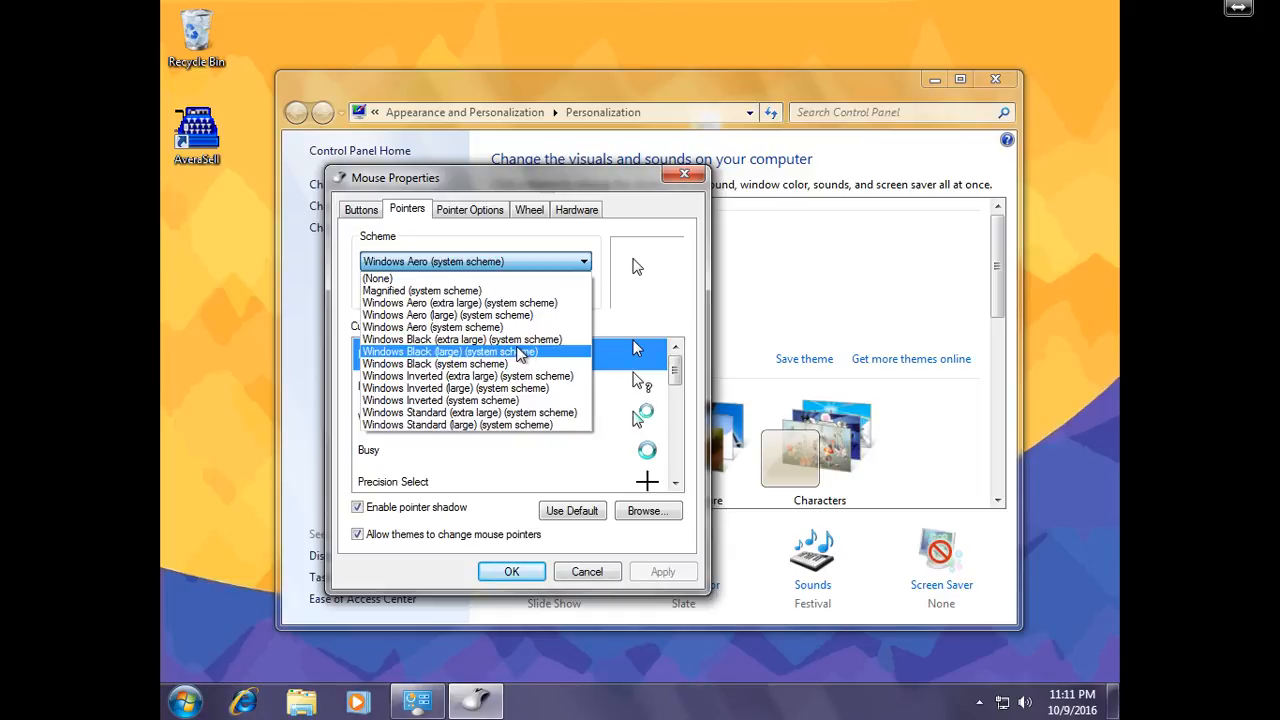
{"action": "left_click", "coordinate": [514, 340]}
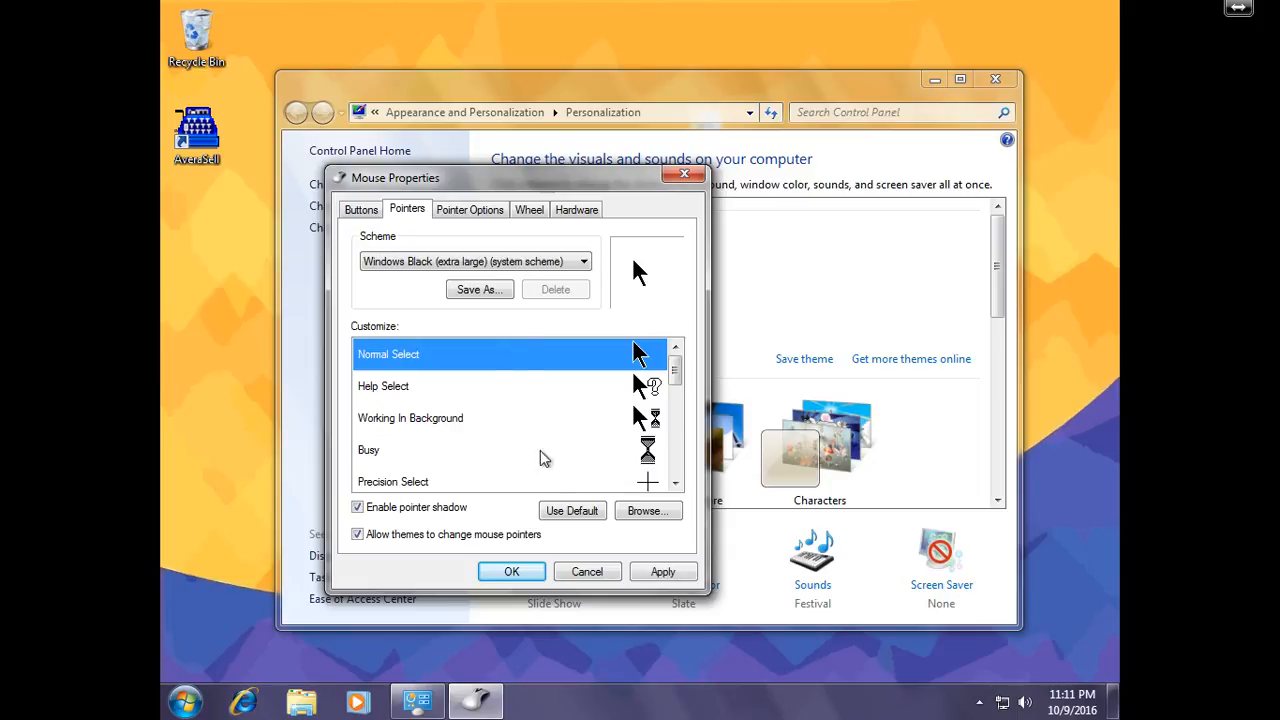
{"action": "left_click", "coordinate": [512, 572]}
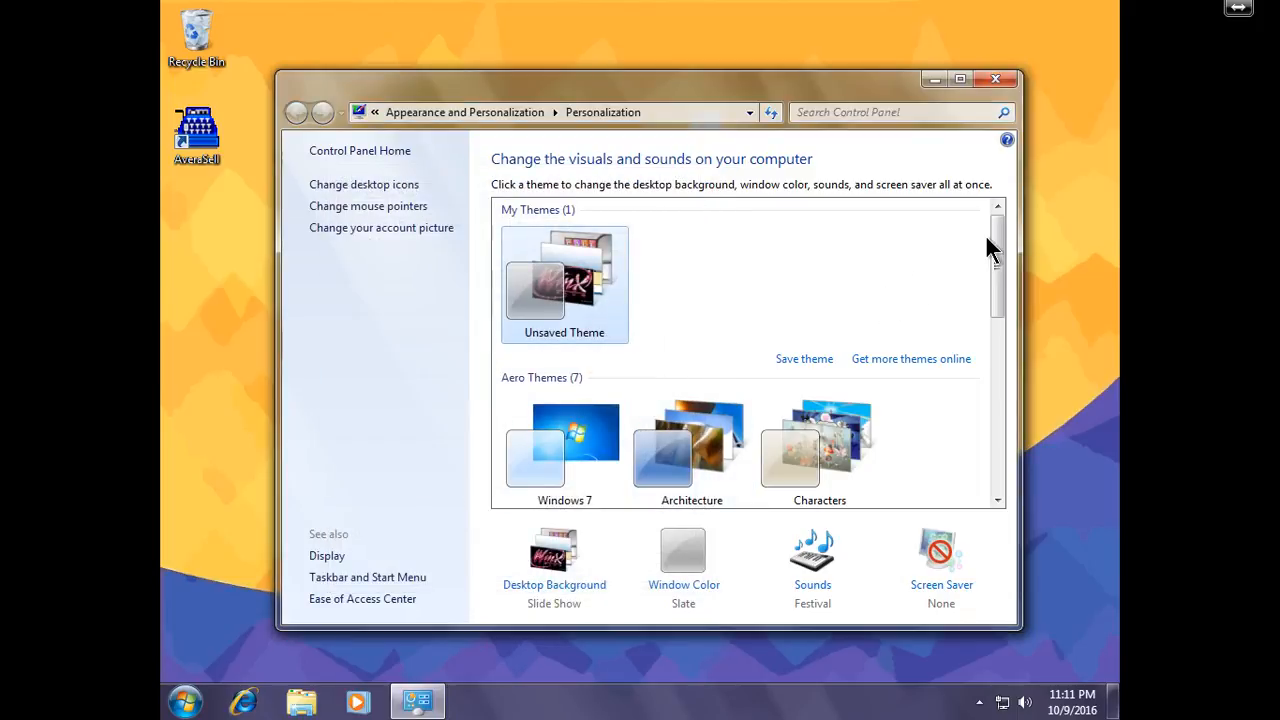
{"action": "left_click", "coordinate": [995, 77]}
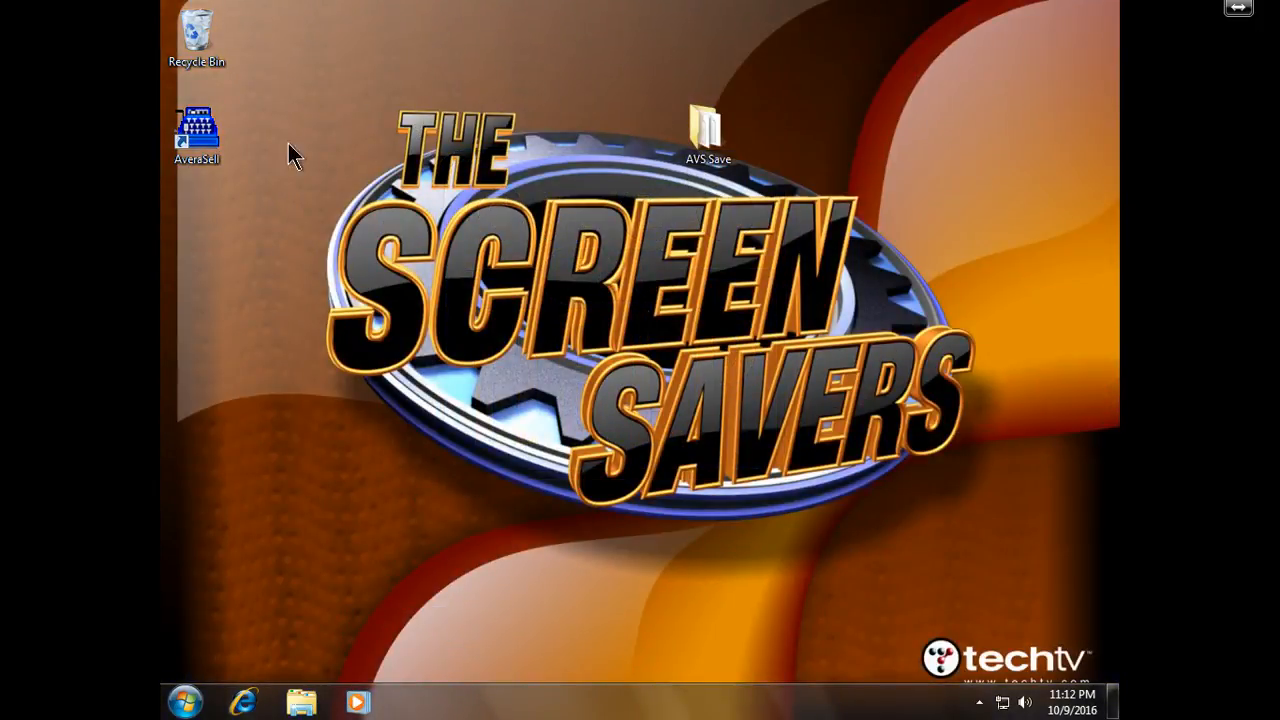
Launch AveraSell, open the Makayla.NET Demo Store company and log on with a sales ID and password
{"action": "double_click", "coordinate": [219, 142]}
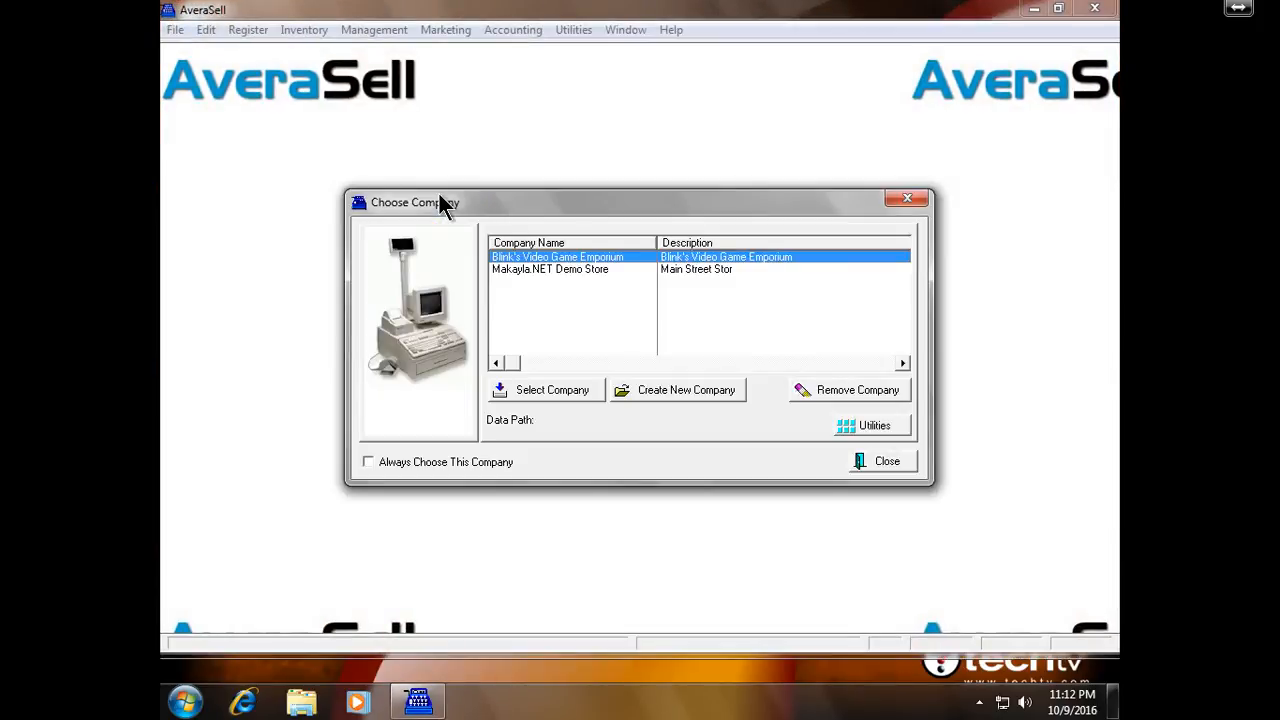
{"action": "left_click", "coordinate": [533, 268]}
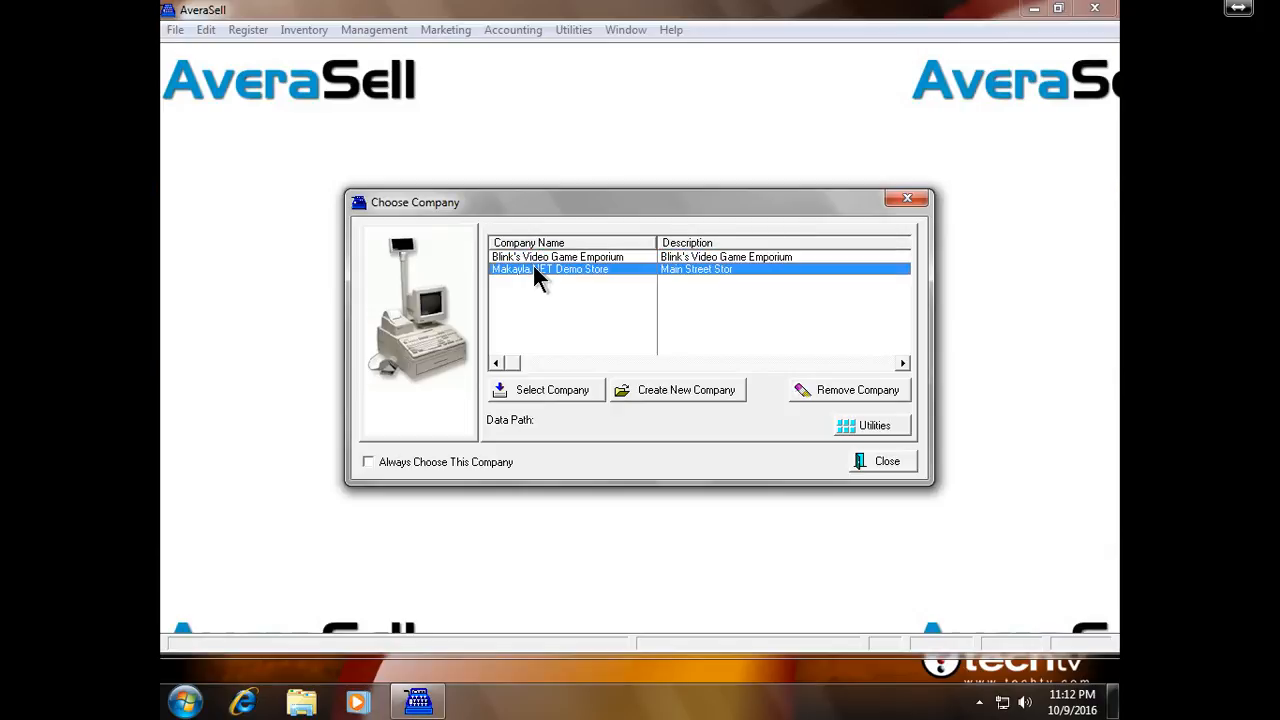
{"action": "double_click", "coordinate": [533, 266]}
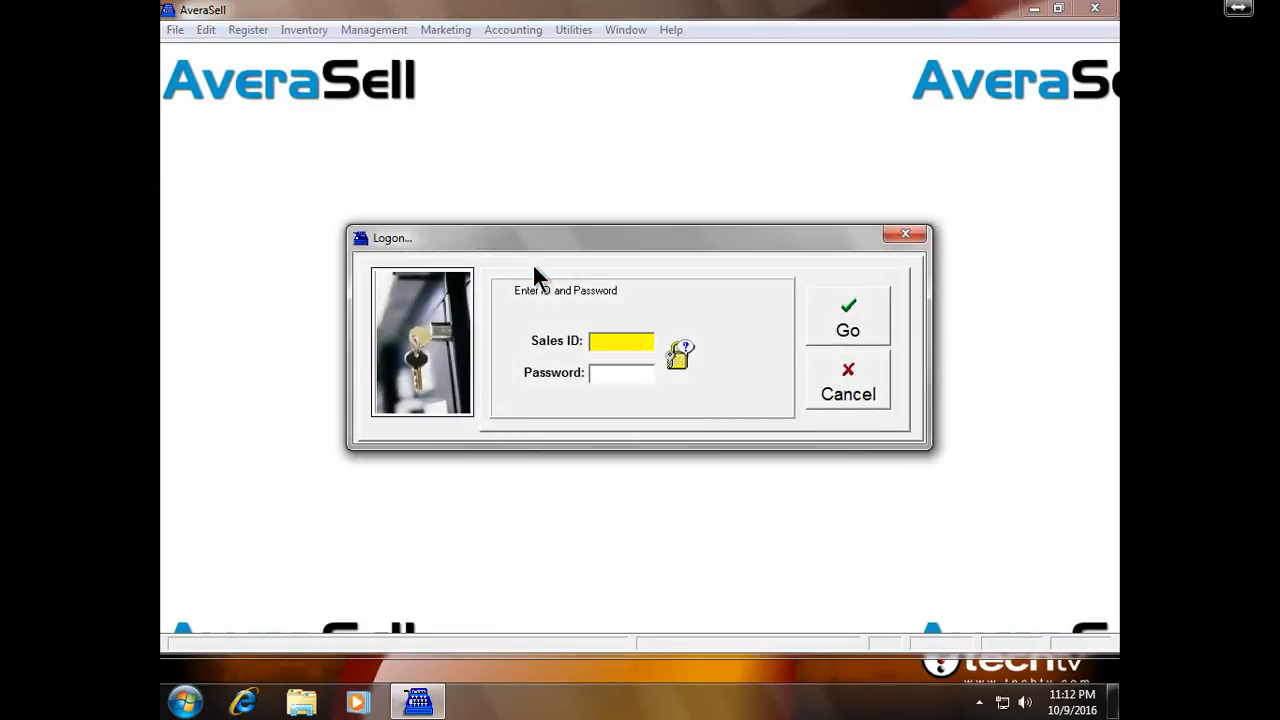
{"action": "type", "text": "CGF"}
{"action": "key", "text": "Tab"}
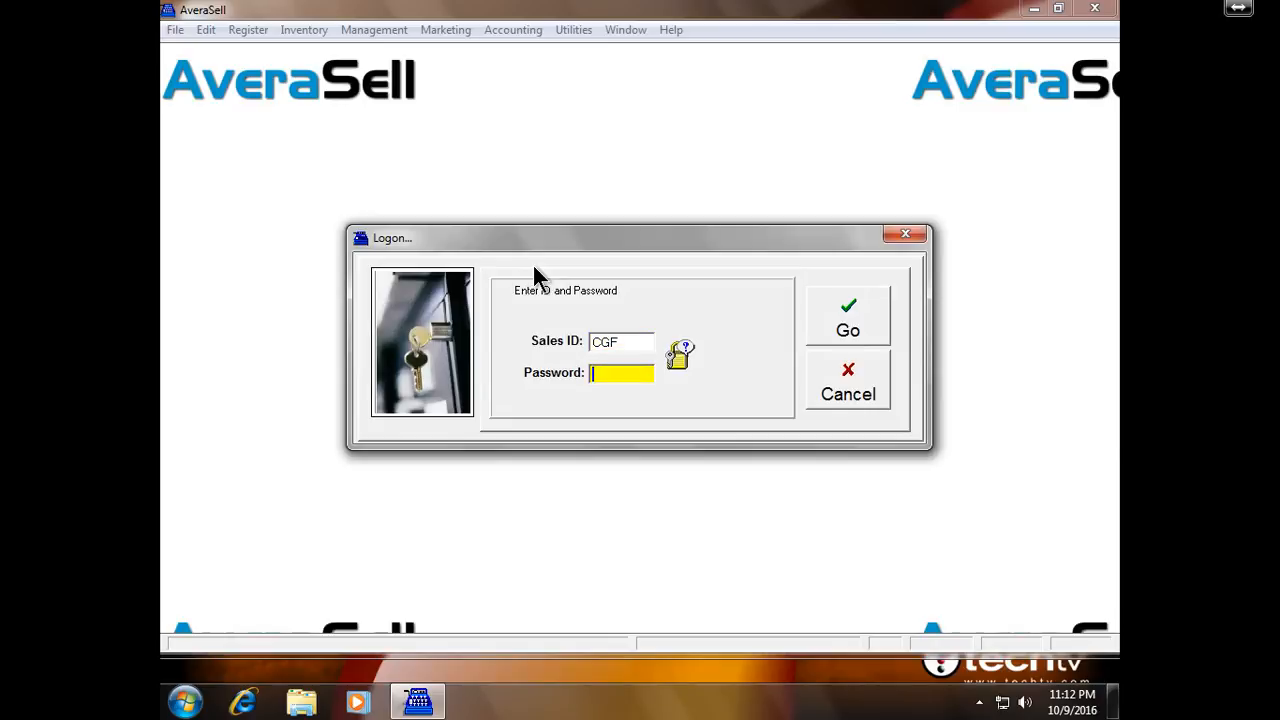
{"action": "type", "text": "******"}
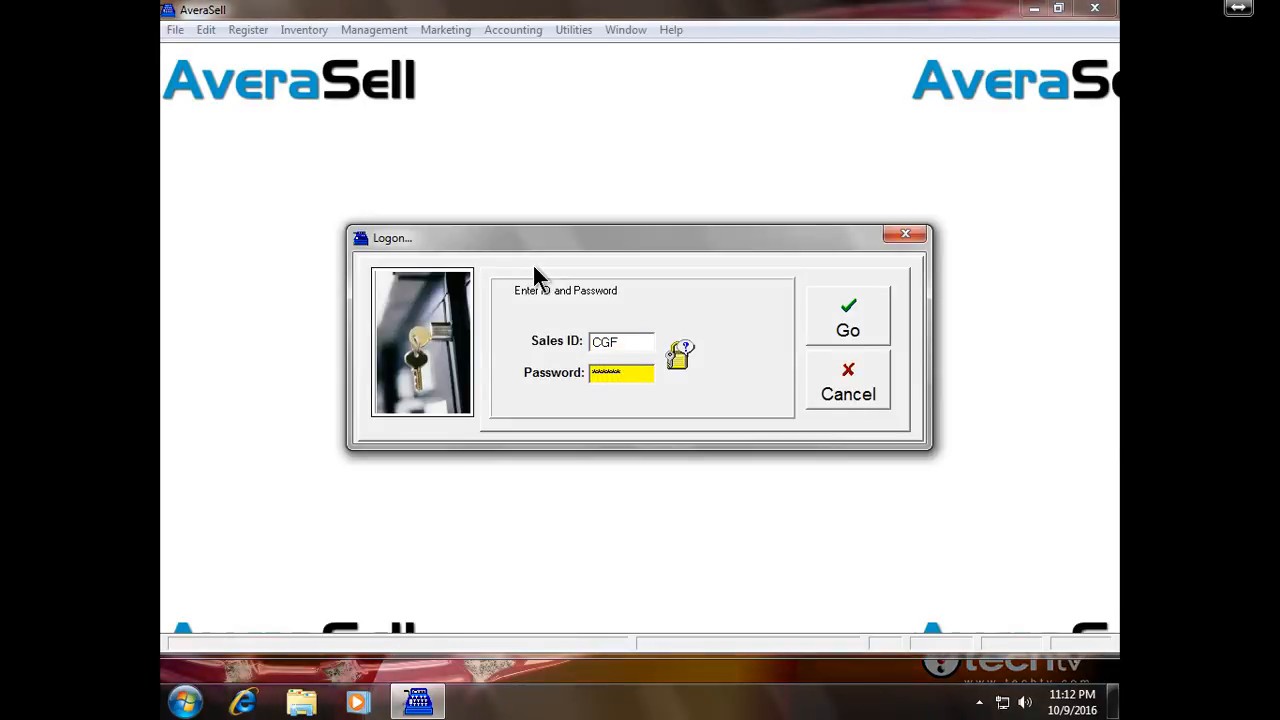
{"action": "key", "text": "Return"}
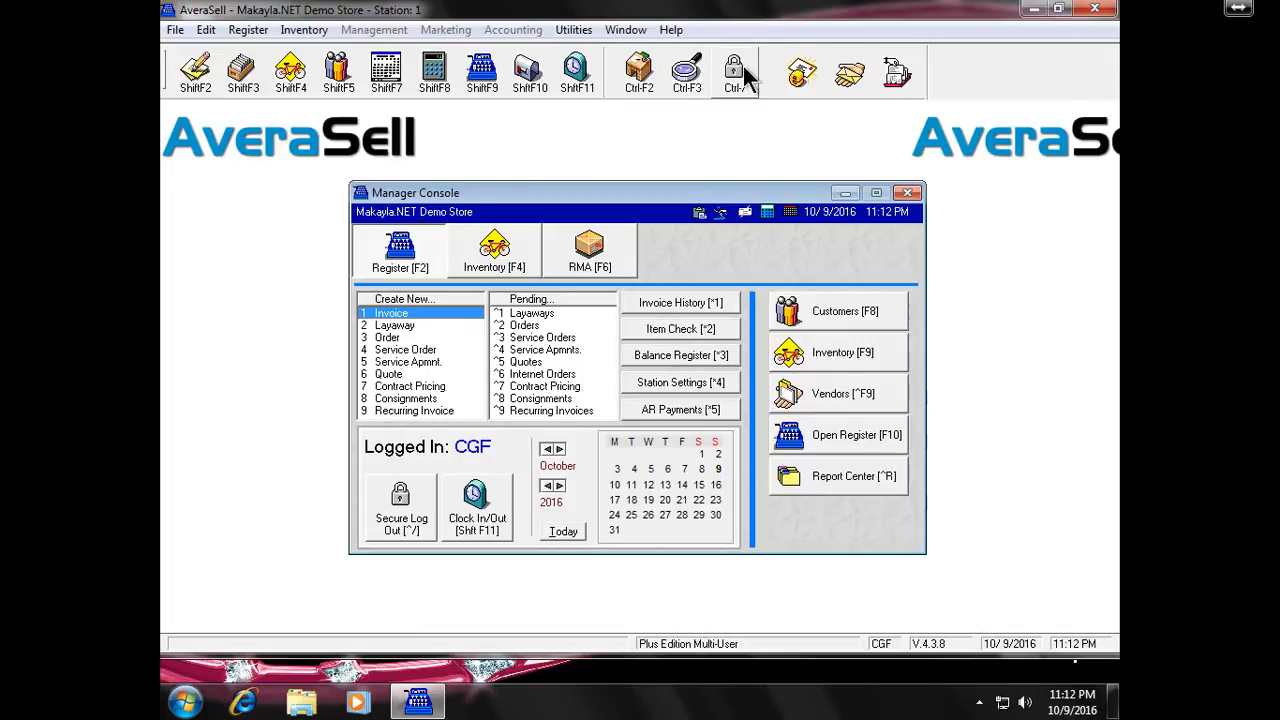
Securely log out and log back on with the manager sales ID and its password
{"action": "left_click", "coordinate": [743, 66]}
{"action": "type", "text": "POS"}
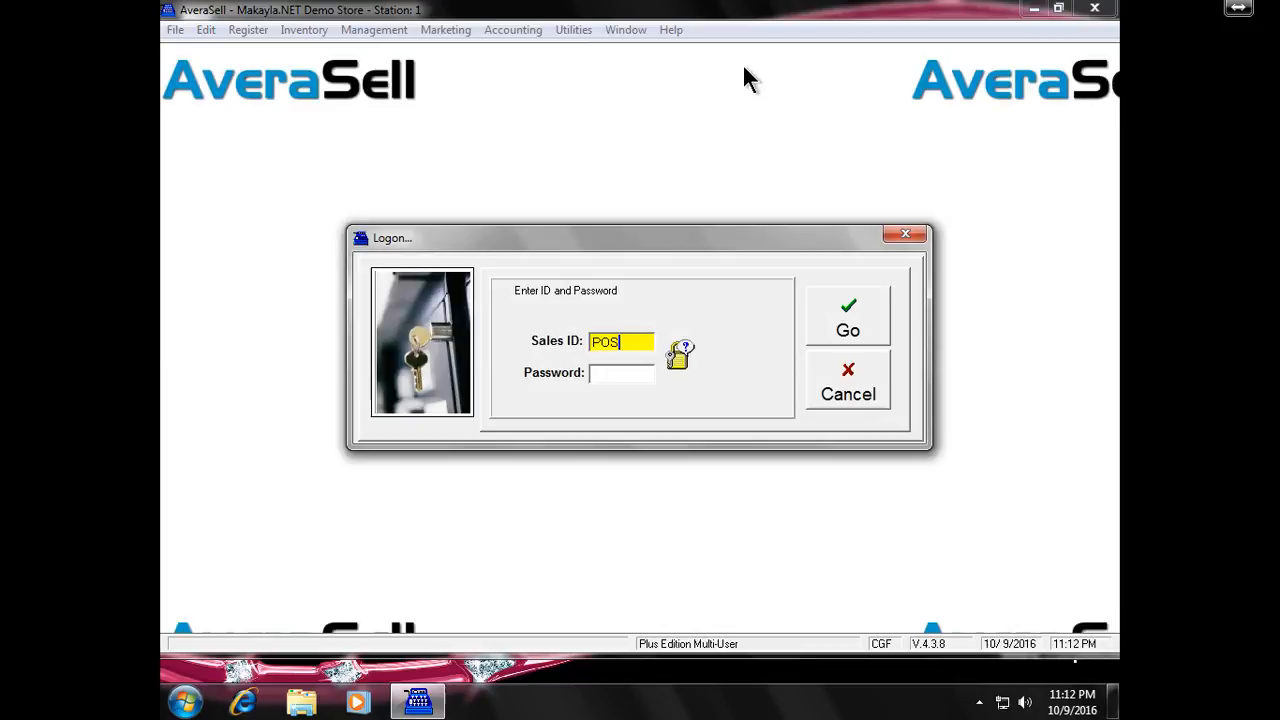
{"action": "key", "text": "Tab"}
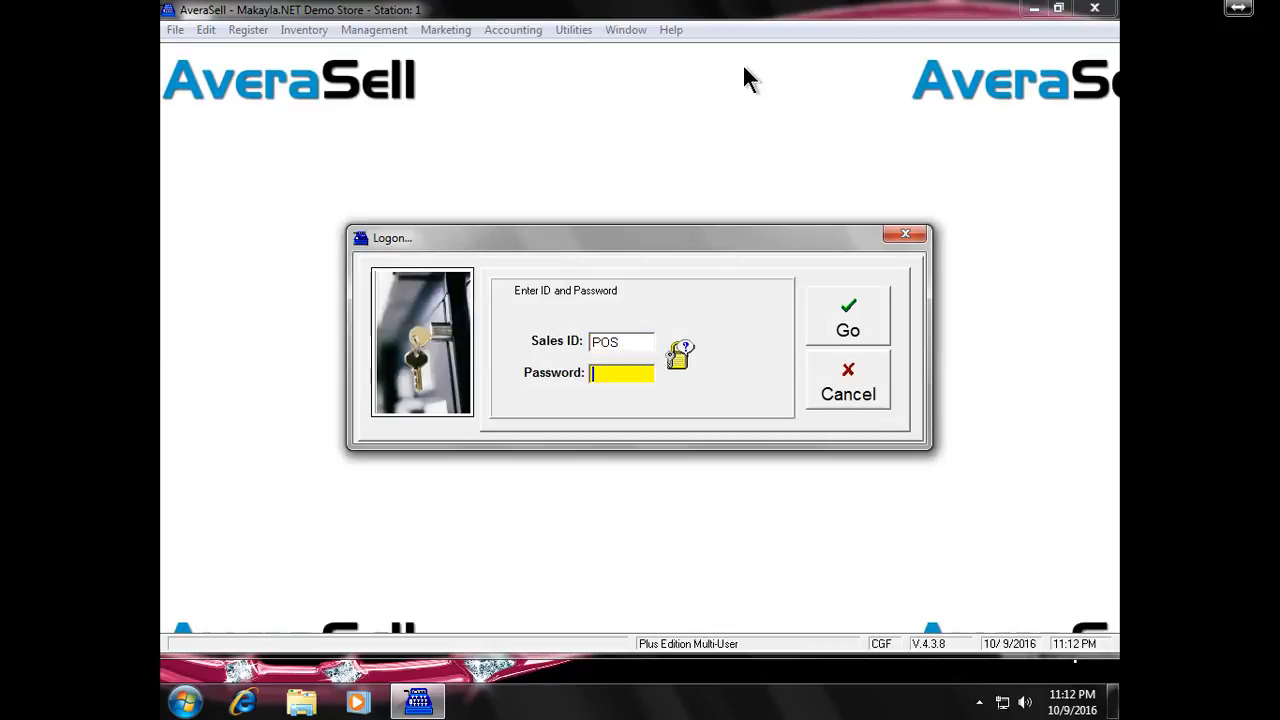
{"action": "type", "text": "***"}
{"action": "key", "text": "Return"}
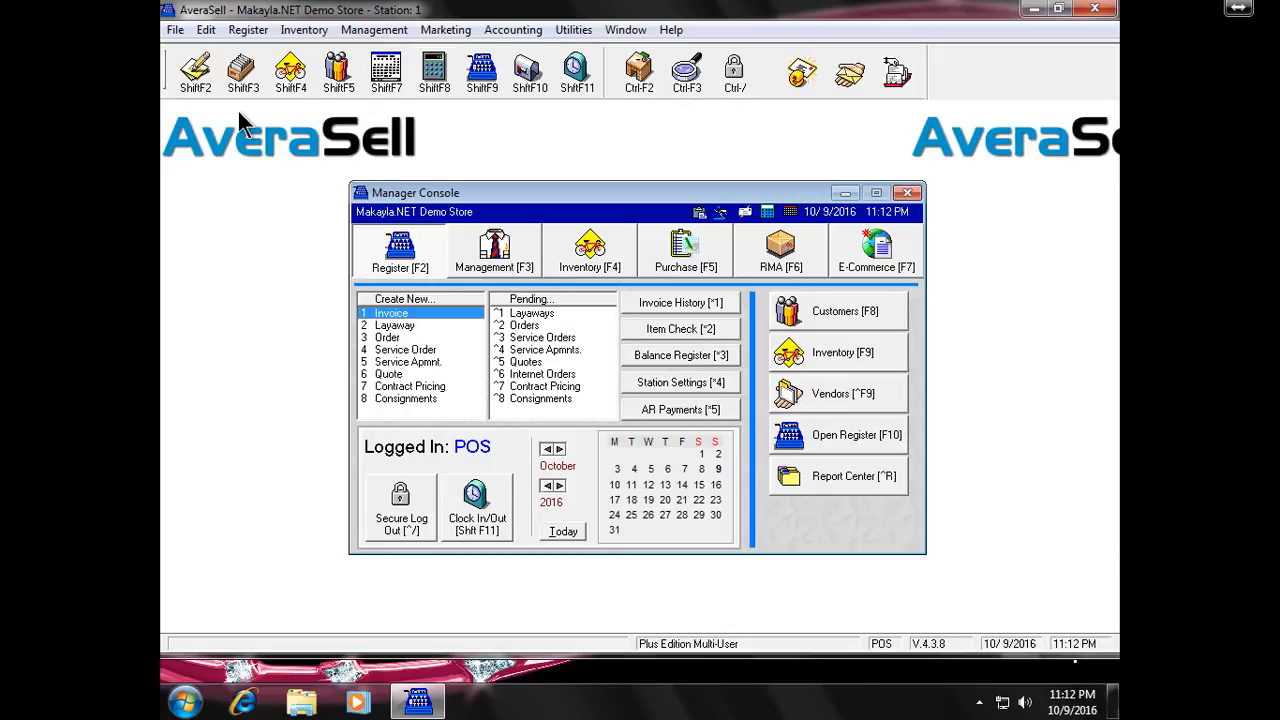
Back up all data files now to C:\AVS\DATA2\BACKUPS\2-1.ZIP
{"action": "left_click", "coordinate": [177, 31]}
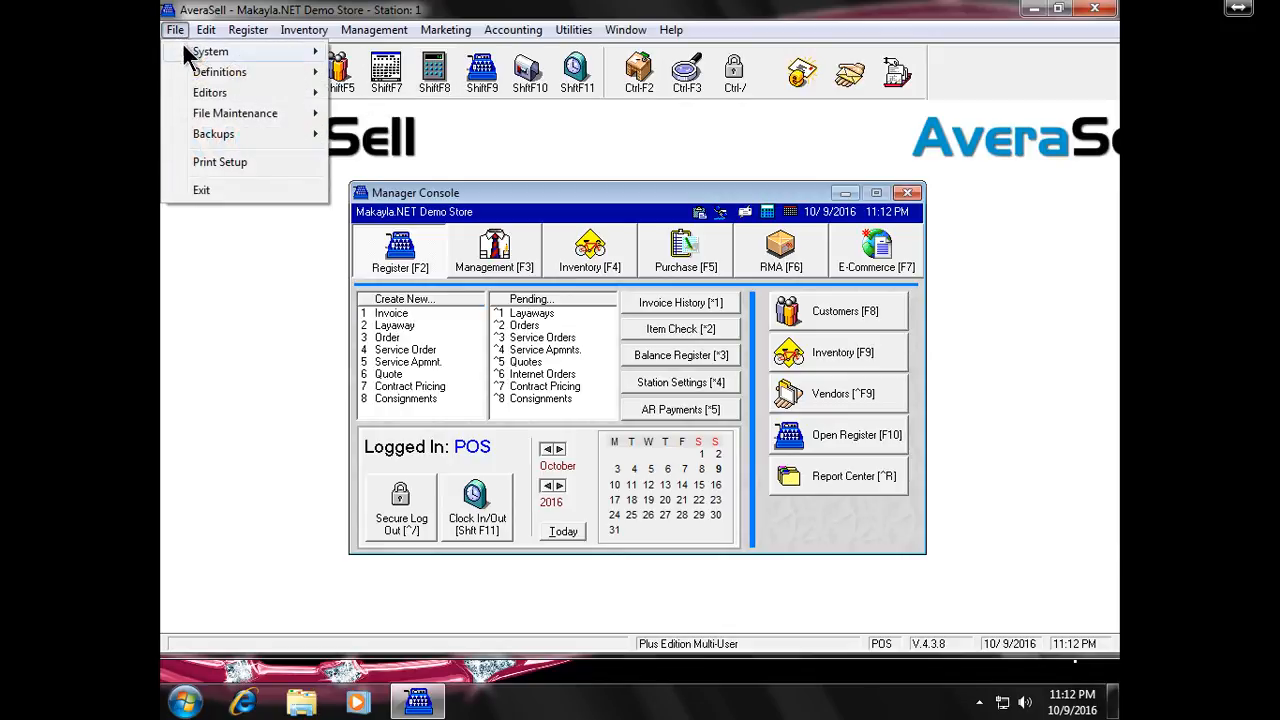
{"action": "mouse_move", "coordinate": [252, 134]}
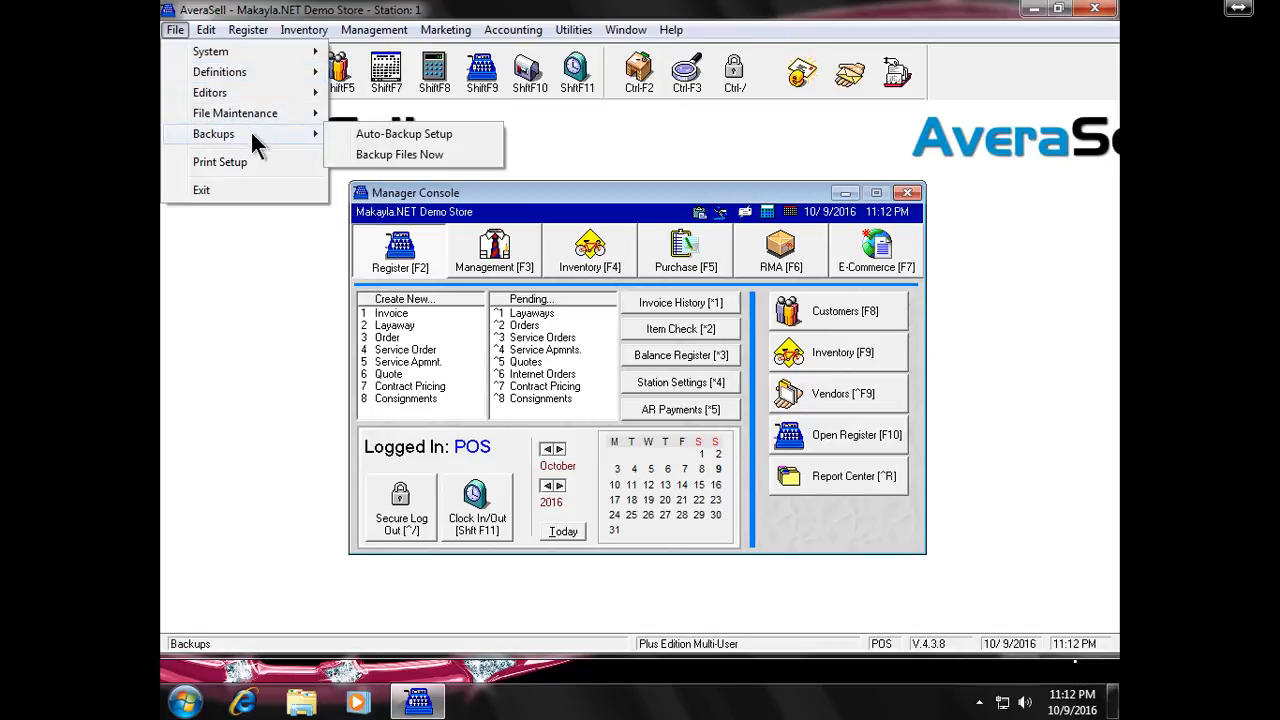
{"action": "left_click", "coordinate": [392, 155]}
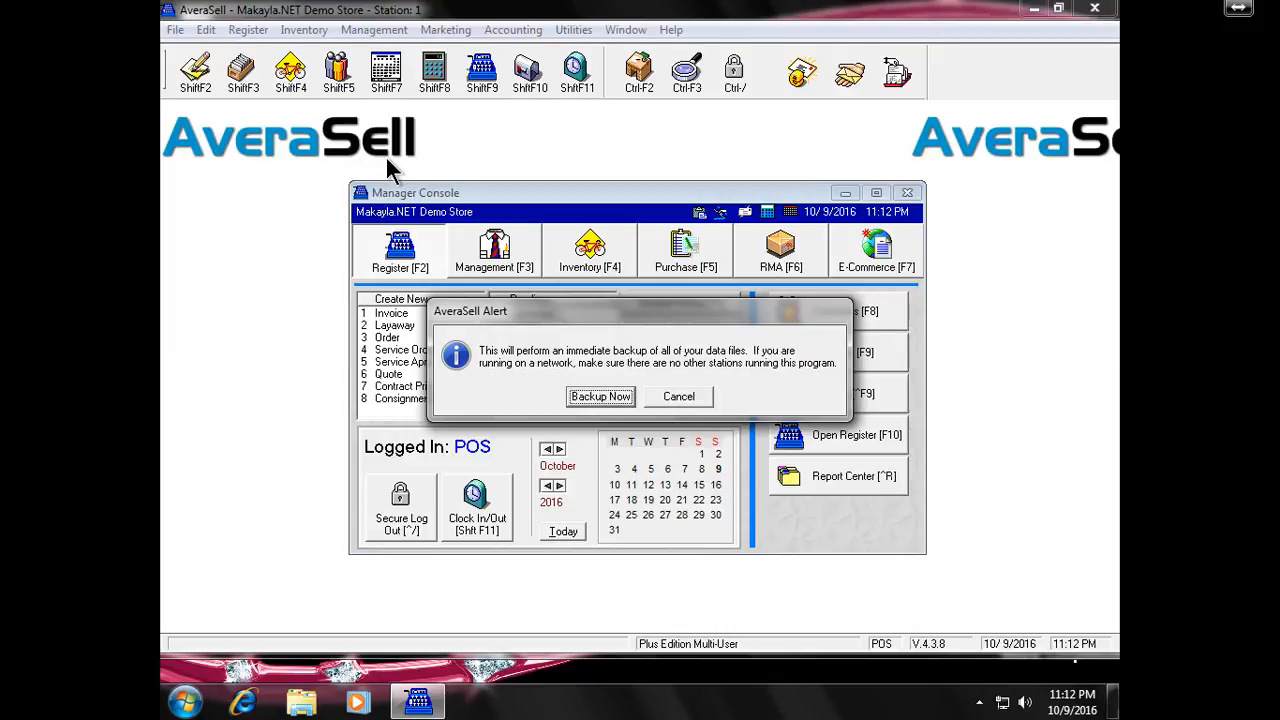
{"action": "key", "text": "Return"}
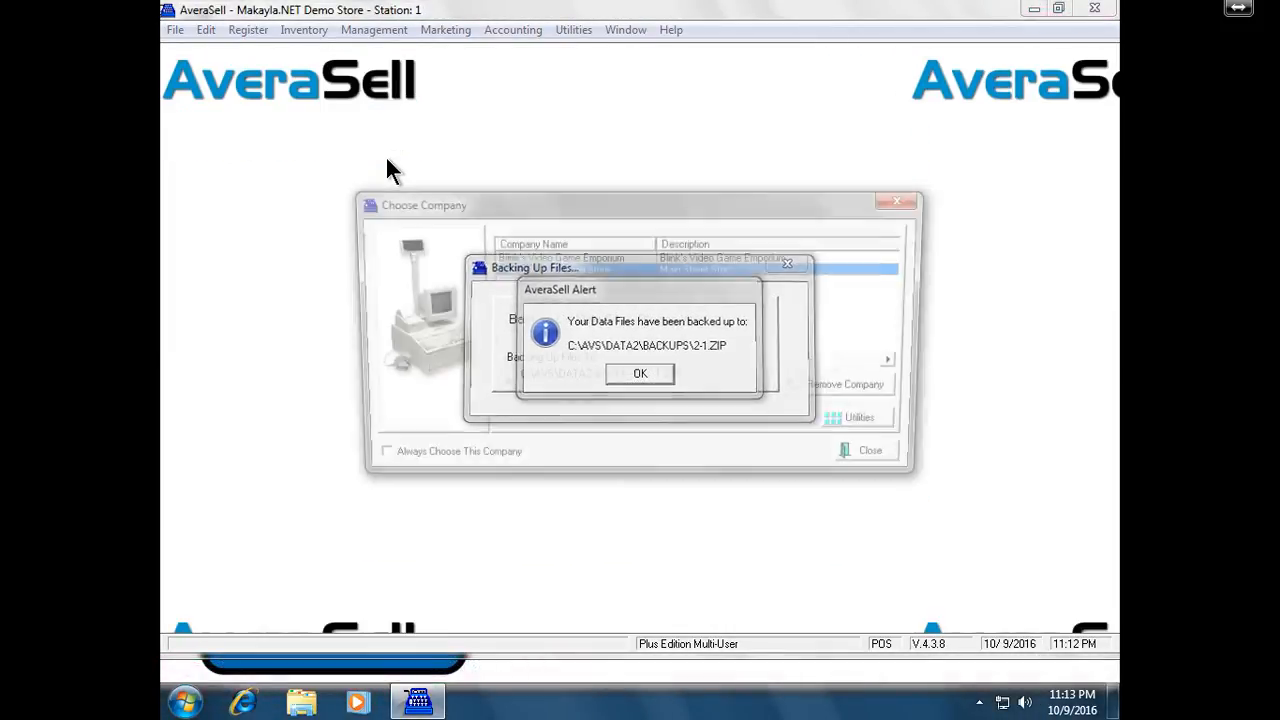
{"action": "key", "text": "Return"}
Choose the demo store company and log on again with the sales ID and password
{"action": "key", "text": "Return"}
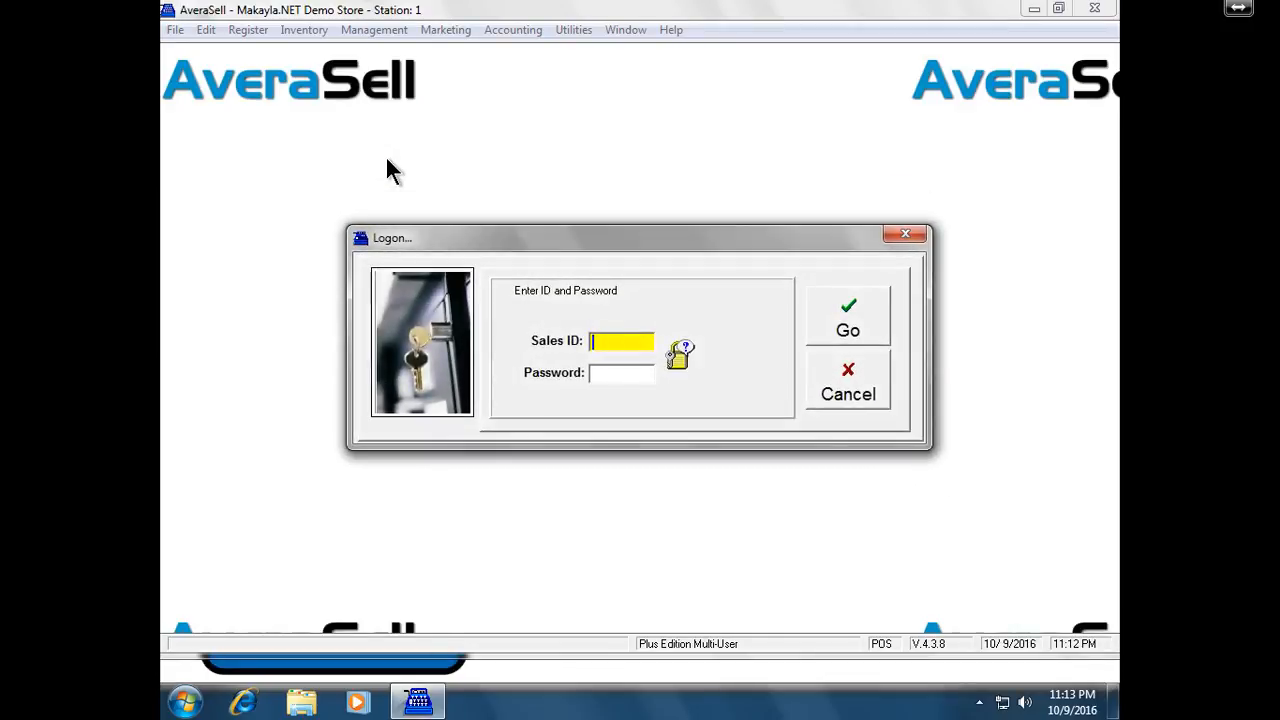
{"action": "type", "text": "POS"}
{"action": "key", "text": "Return"}
{"action": "type", "text": "**"}
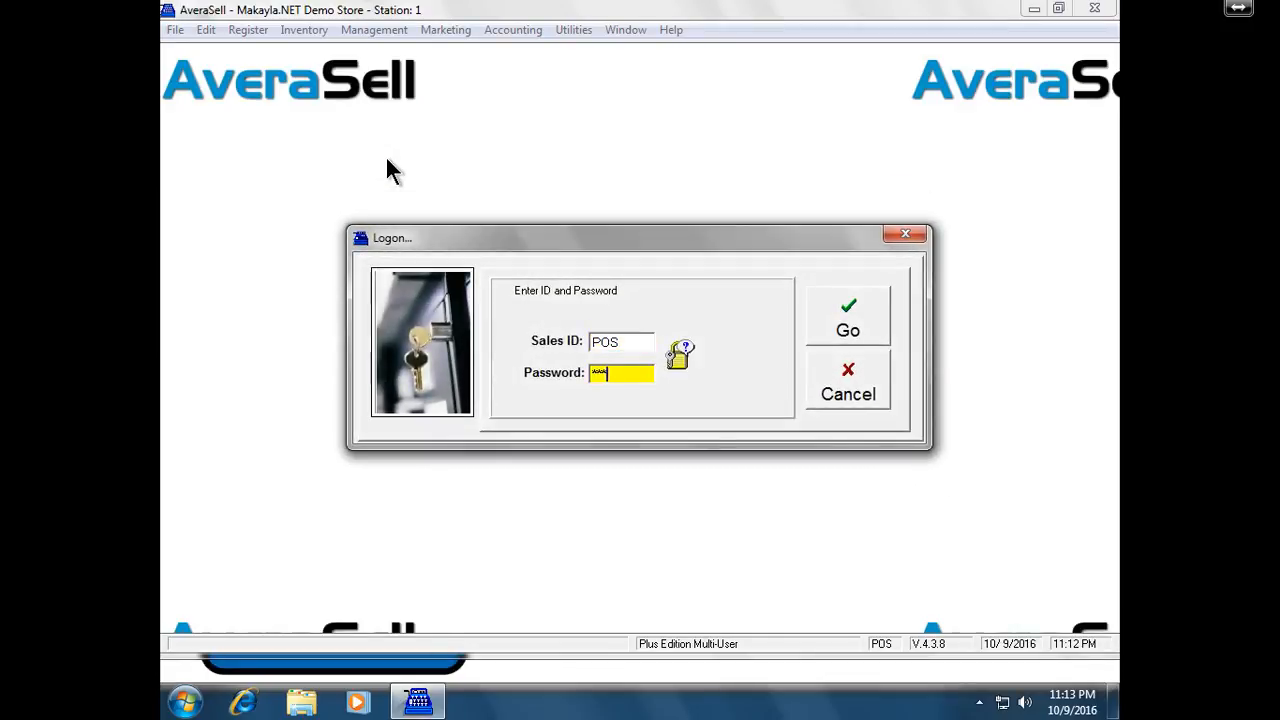
{"action": "key", "text": "Return"}
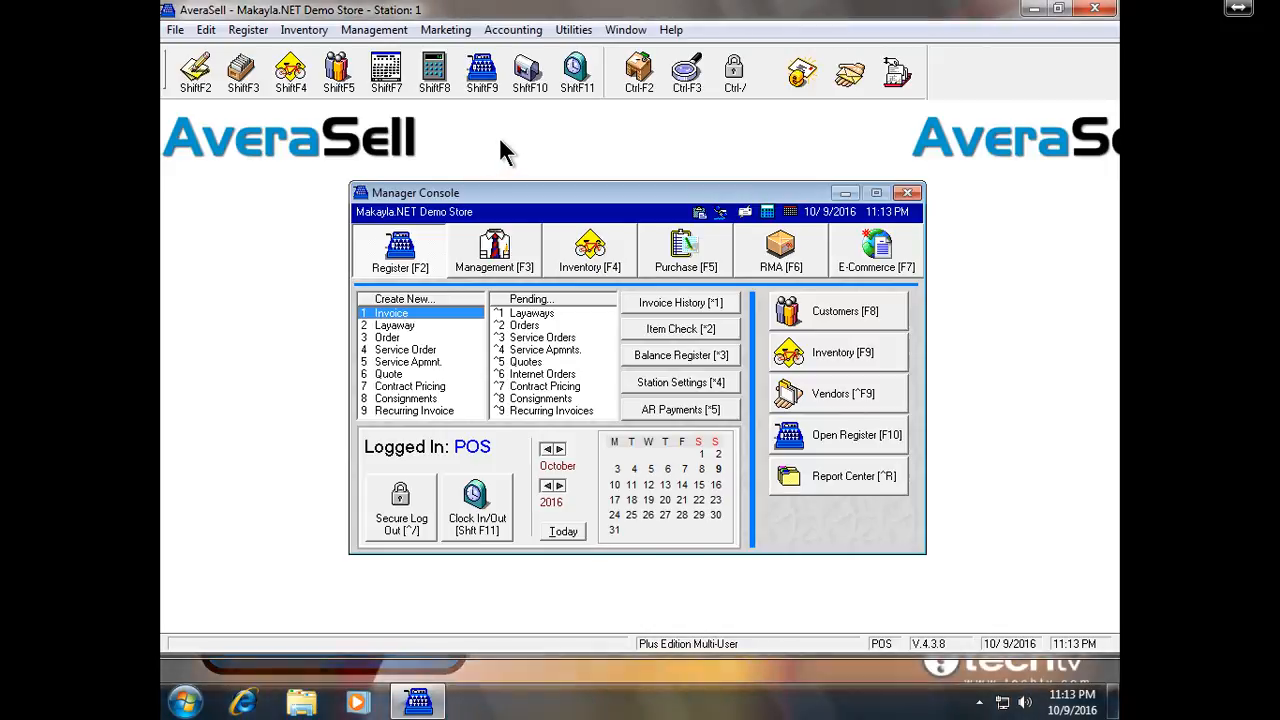
Add a department with code ADM and description Admin Items under Utilities > Departments
{"action": "left_click", "coordinate": [575, 31]}
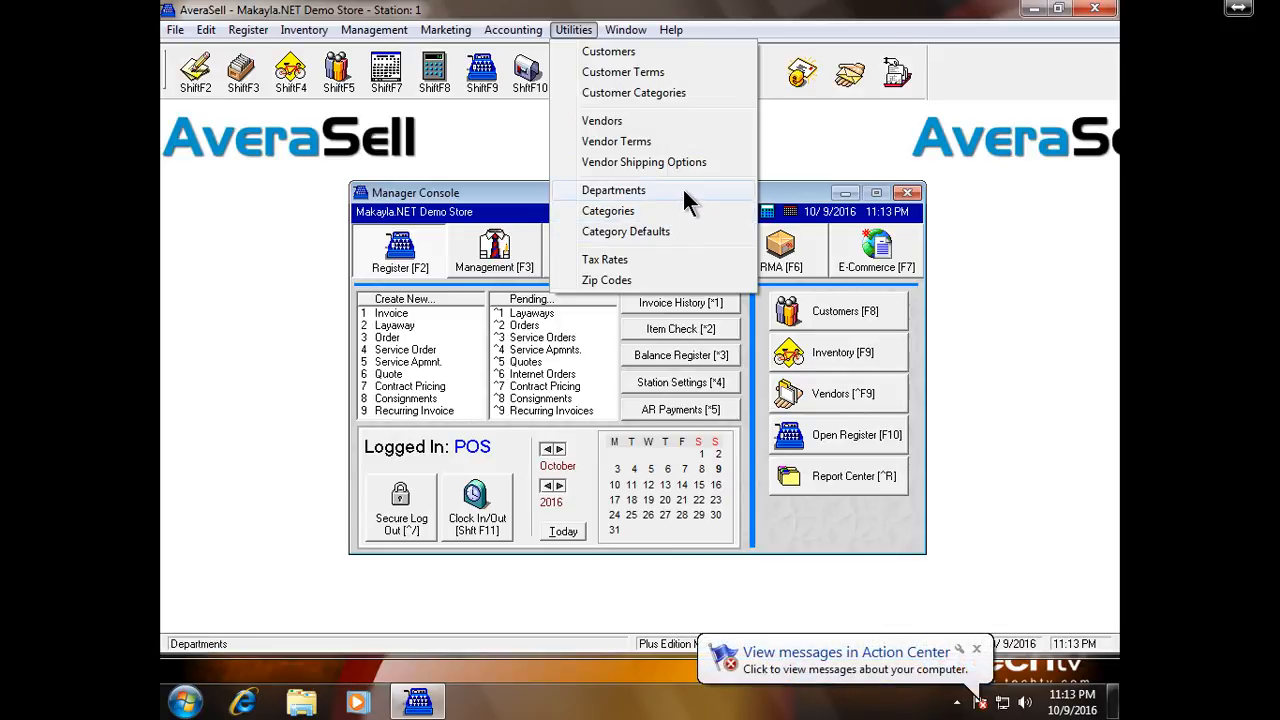
{"action": "left_click", "coordinate": [684, 191]}
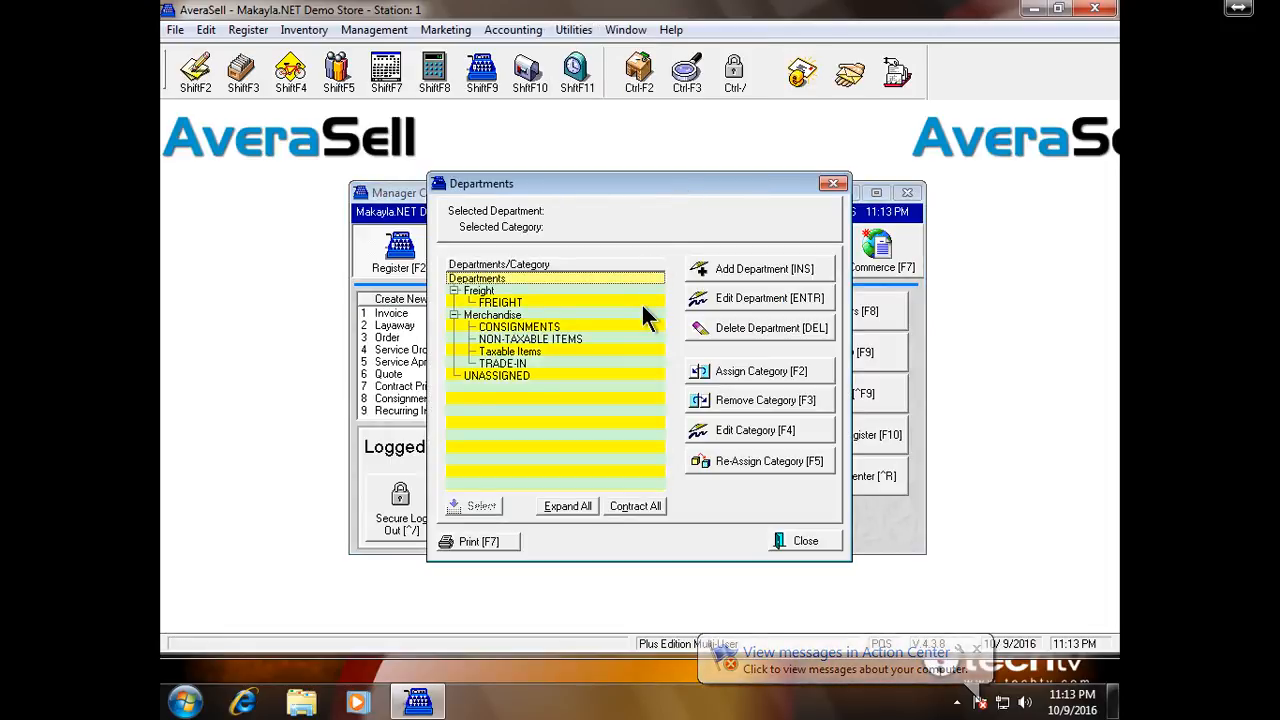
{"action": "left_click", "coordinate": [743, 270]}
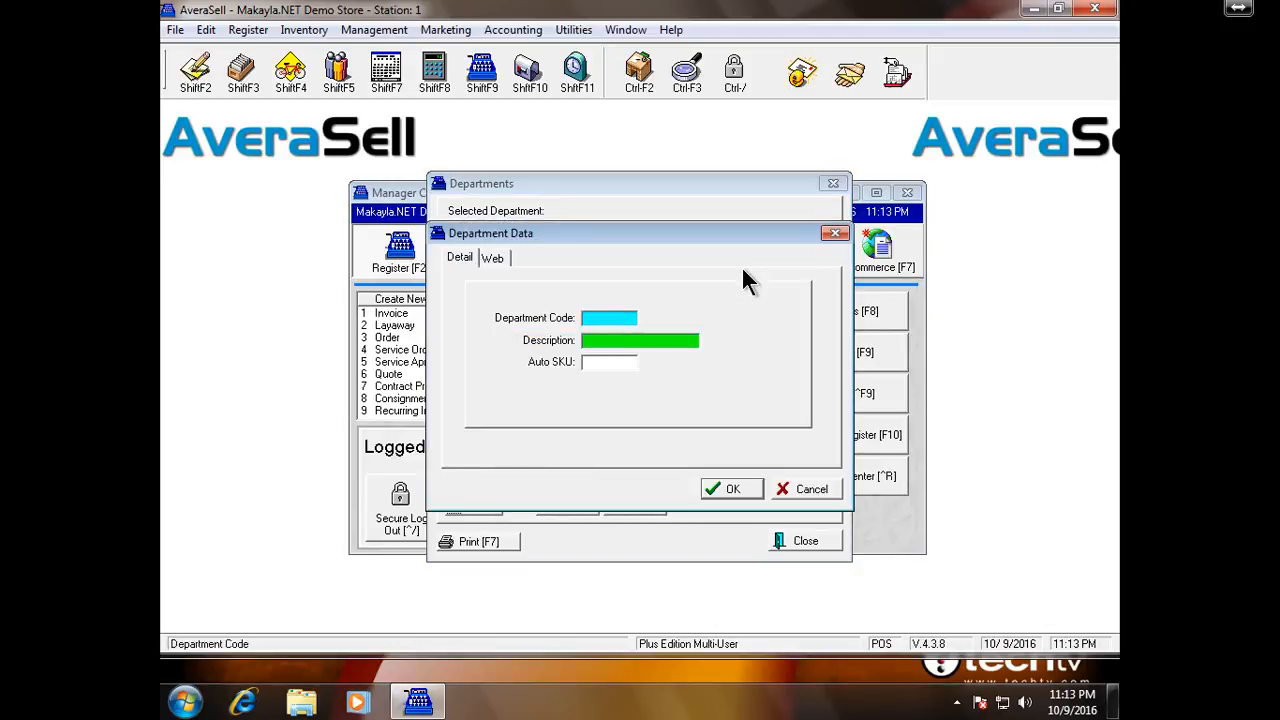
{"action": "type", "text": "DRK"}
{"action": "key", "text": "BackSpace"}
{"action": "key", "text": "BackSpace"}
{"action": "key", "text": "BackSpace"}
{"action": "type", "text": "ADM"}
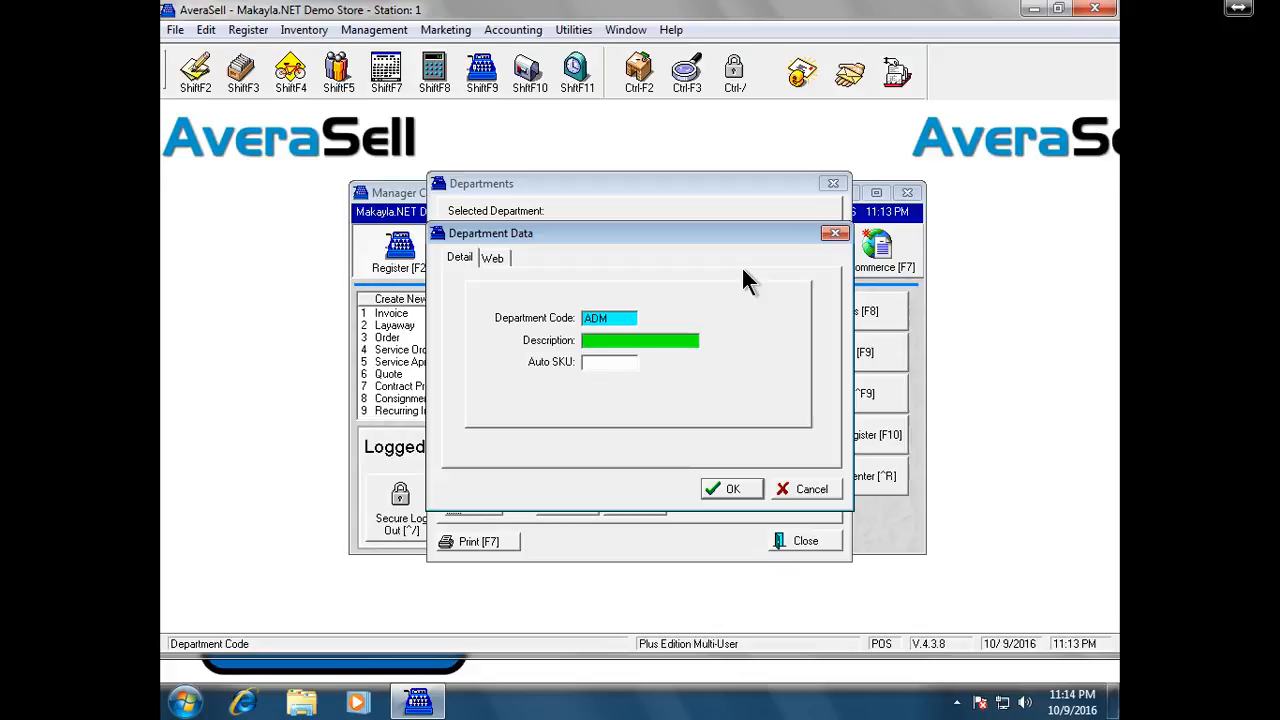
{"action": "key", "text": "Tab"}
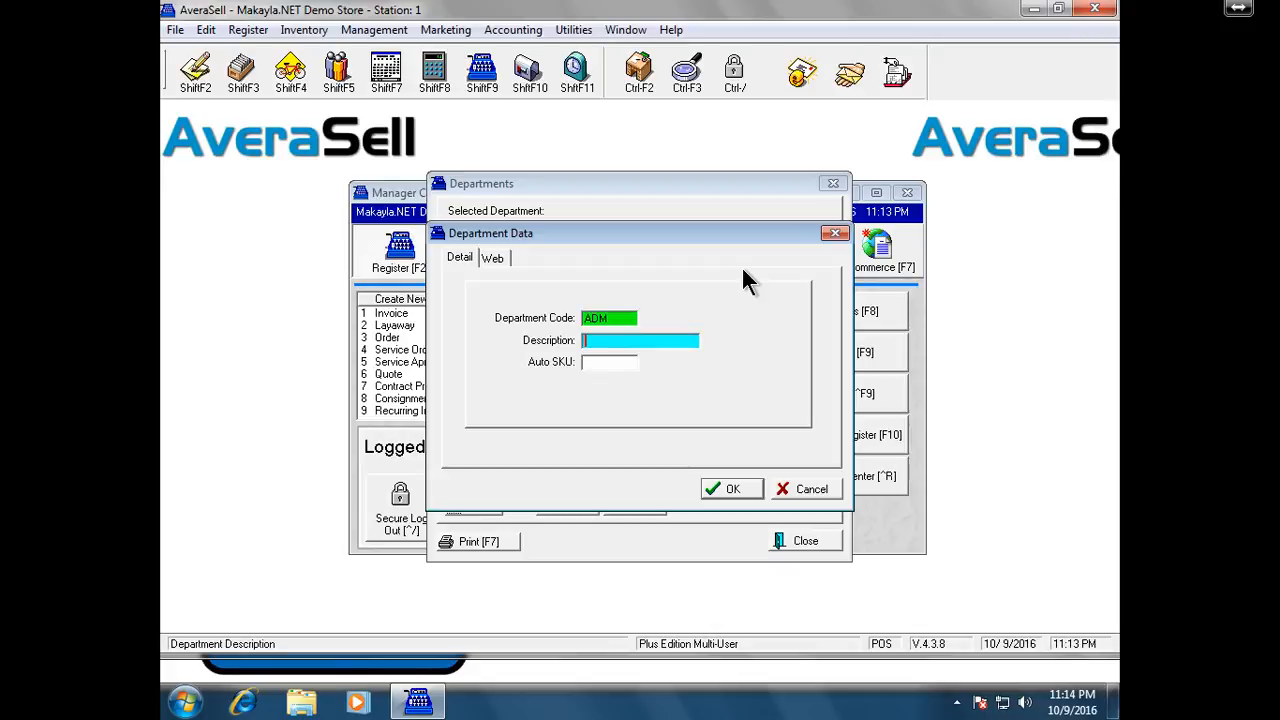
{"action": "type", "text": "Admin Items"}
{"action": "left_click", "coordinate": [743, 482]}
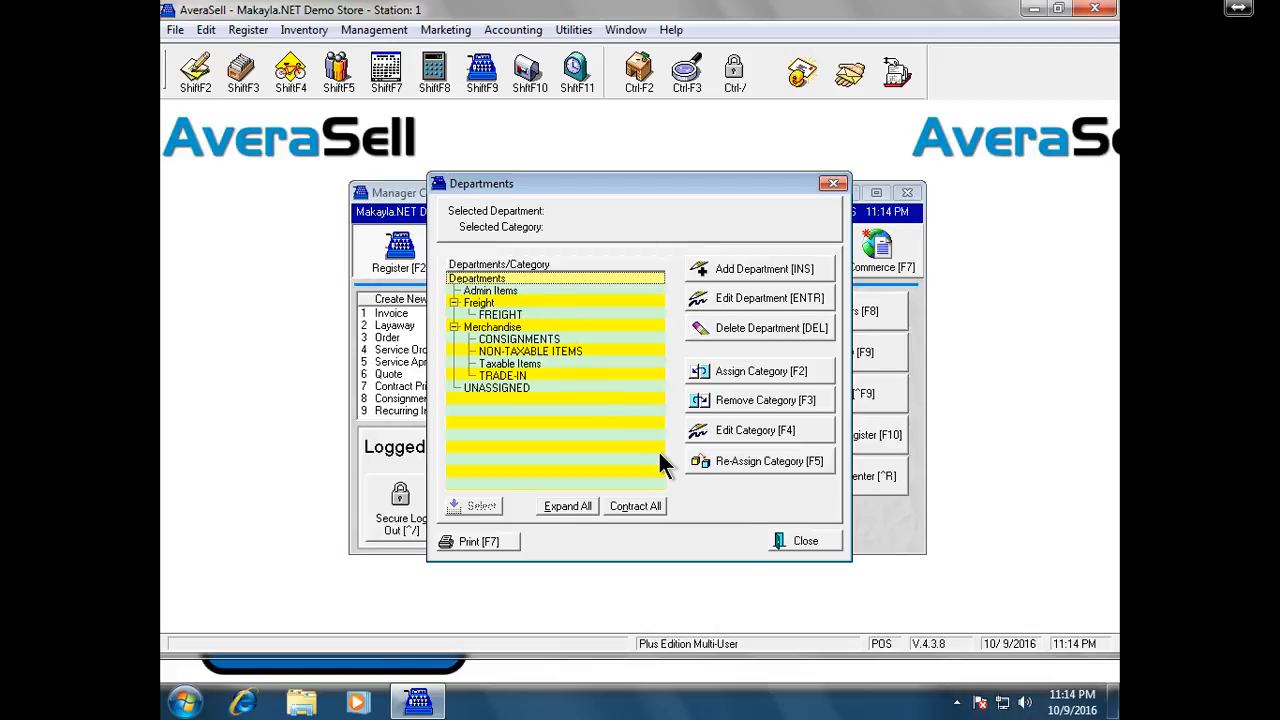
Close Departments and add a new category named Unposted from Utilities > Categories
{"action": "left_click", "coordinate": [780, 537]}
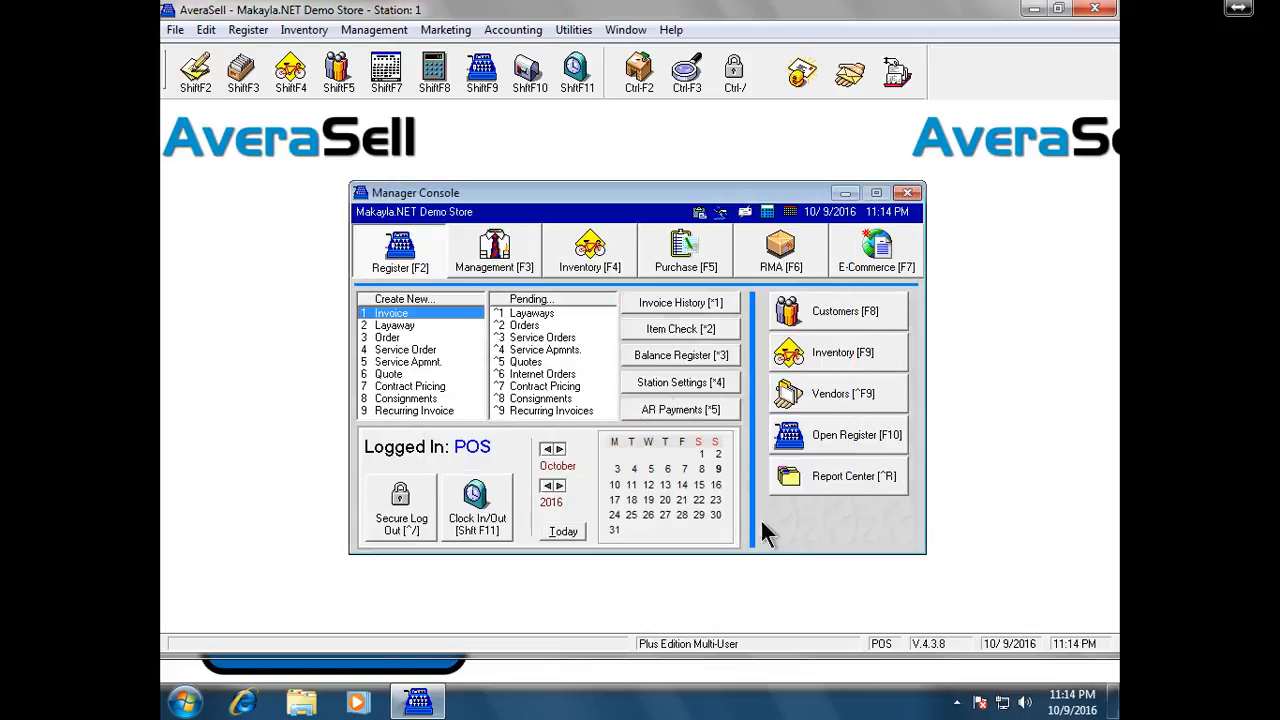
{"action": "left_click", "coordinate": [591, 30]}
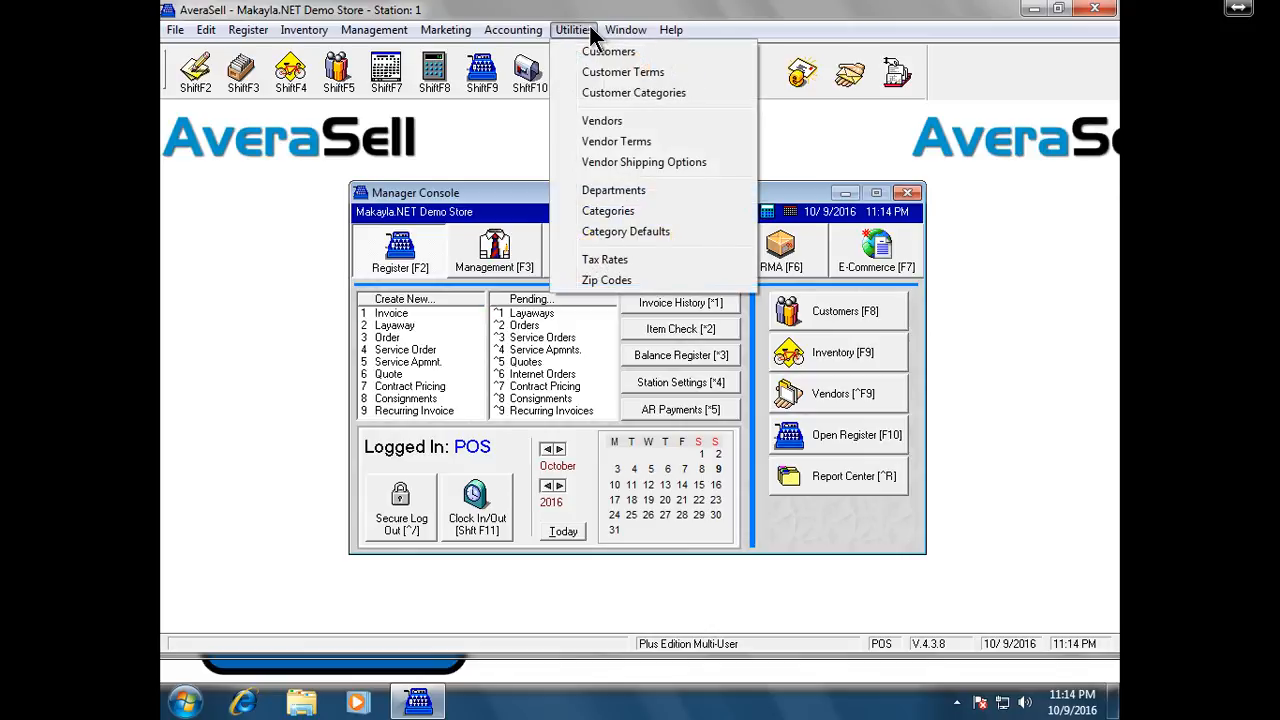
{"action": "left_click", "coordinate": [693, 212]}
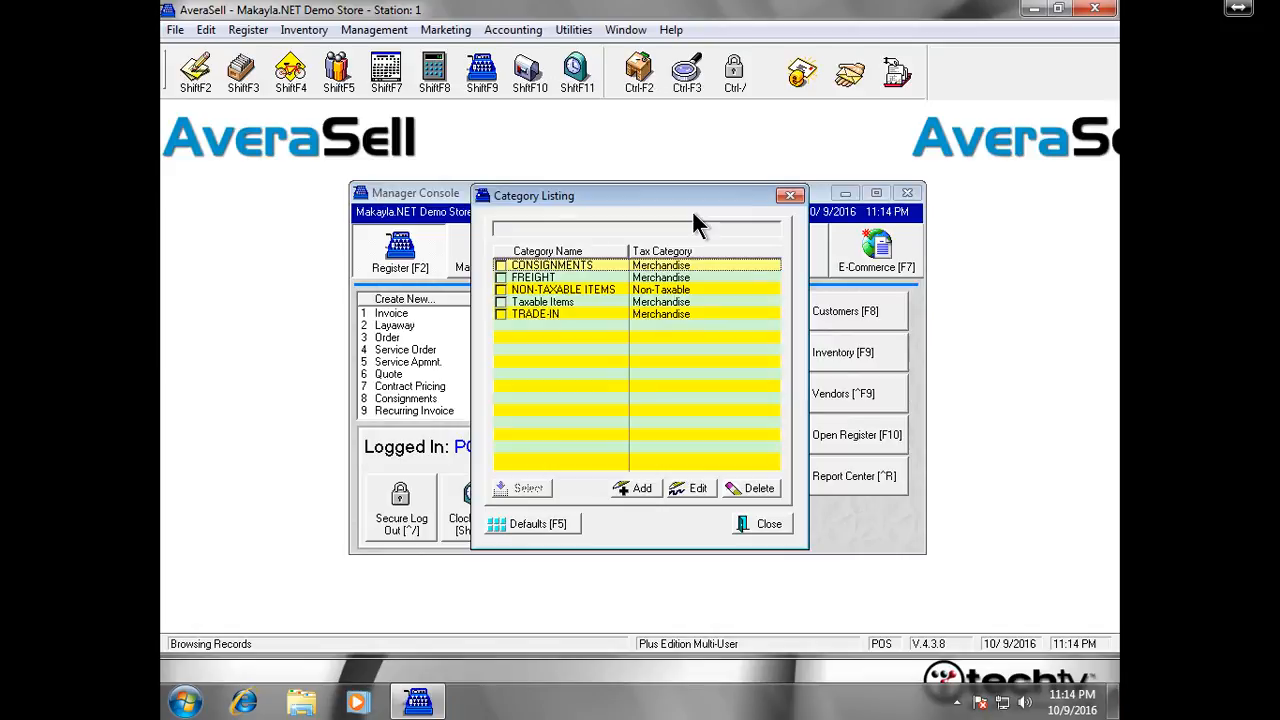
{"action": "left_click", "coordinate": [638, 488]}
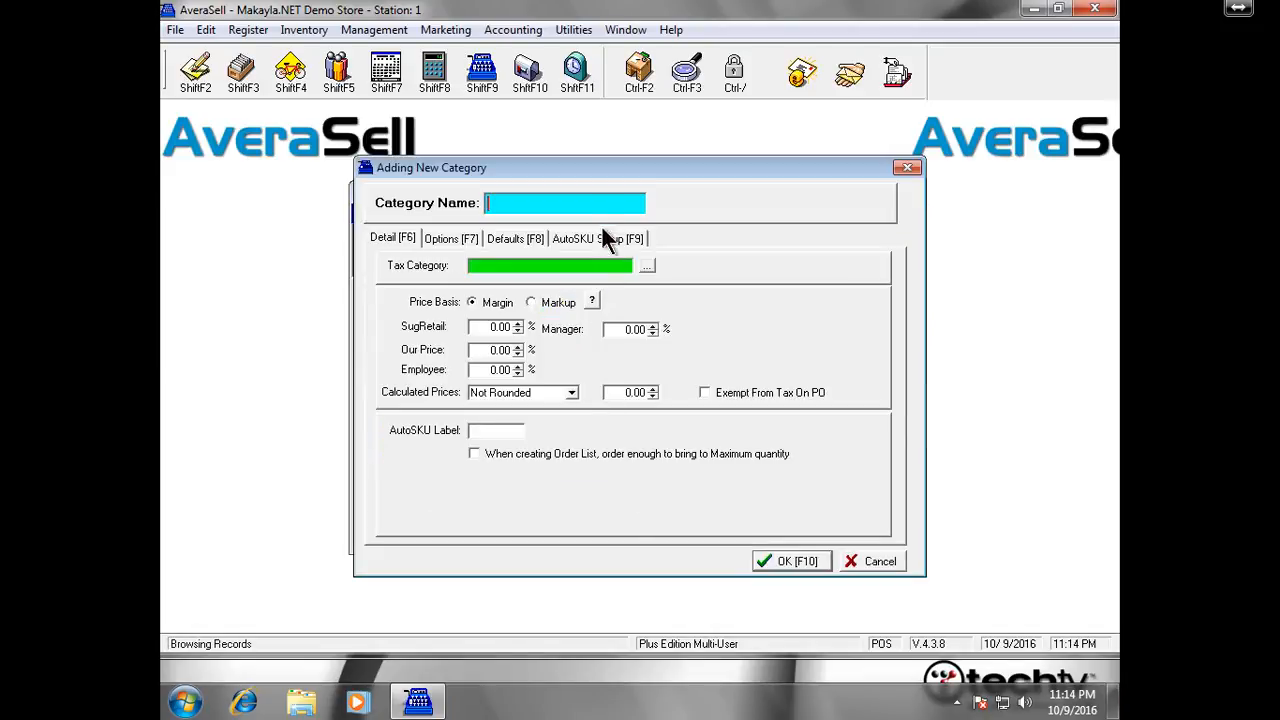
{"action": "type", "text": "Una"}
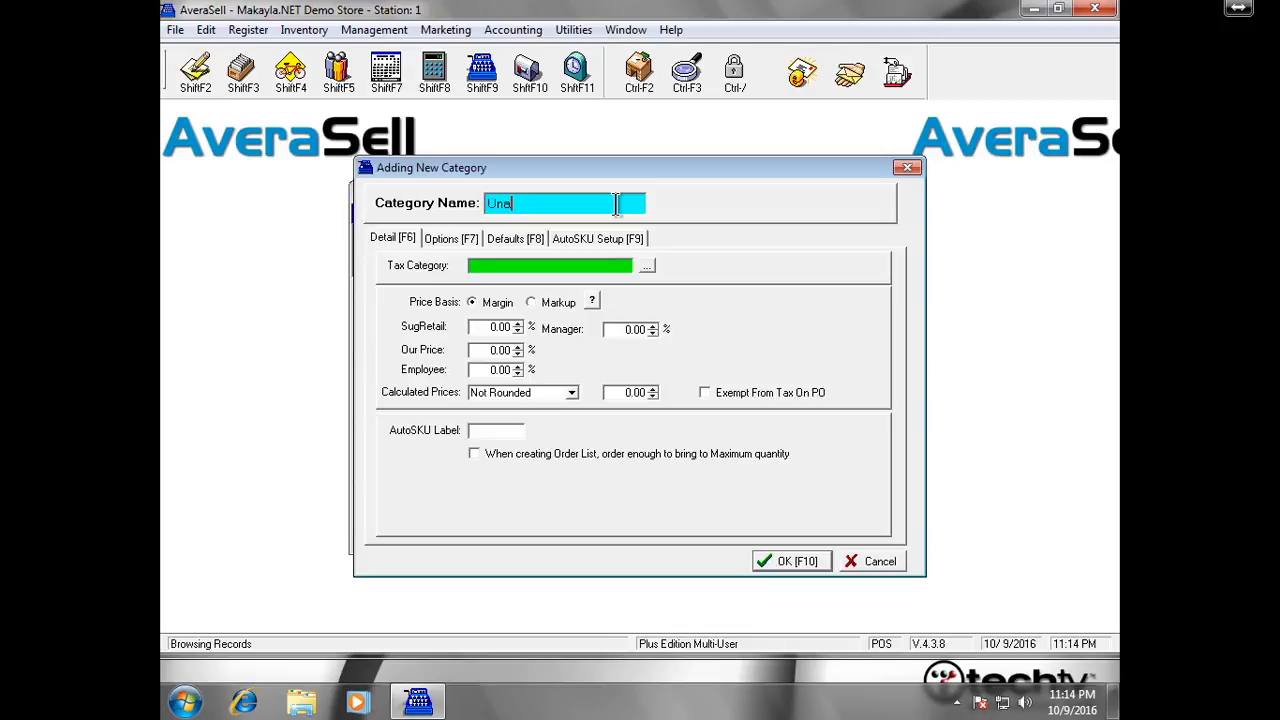
{"action": "type", "text": "ssigne"}
{"action": "key", "text": "BackSpace"}
{"action": "key", "text": "BackSpace"}
{"action": "key", "text": "BackSpace"}
{"action": "key", "text": "BackSpace"}
{"action": "key", "text": "BackSpace"}
{"action": "key", "text": "BackSpace"}
{"action": "key", "text": "BackSpace"}
{"action": "key", "text": "BackSpace"}
{"action": "key", "text": "BackSpace"}
{"action": "type", "text": "Uposted"}
{"action": "key", "text": "BackSpace"}
{"action": "key", "text": "BackSpace"}
{"action": "key", "text": "BackSpace"}
{"action": "key", "text": "BackSpace"}
{"action": "key", "text": "BackSpace"}
{"action": "key", "text": "BackSpace"}
{"action": "key", "text": "BackSpace"}
{"action": "type", "text": "Upo"}
{"action": "key", "text": "BackSpace"}
{"action": "key", "text": "BackSpace"}
{"action": "key", "text": "BackSpace"}
{"action": "type", "text": "Unposted"}
{"action": "left_click", "coordinate": [537, 262]}
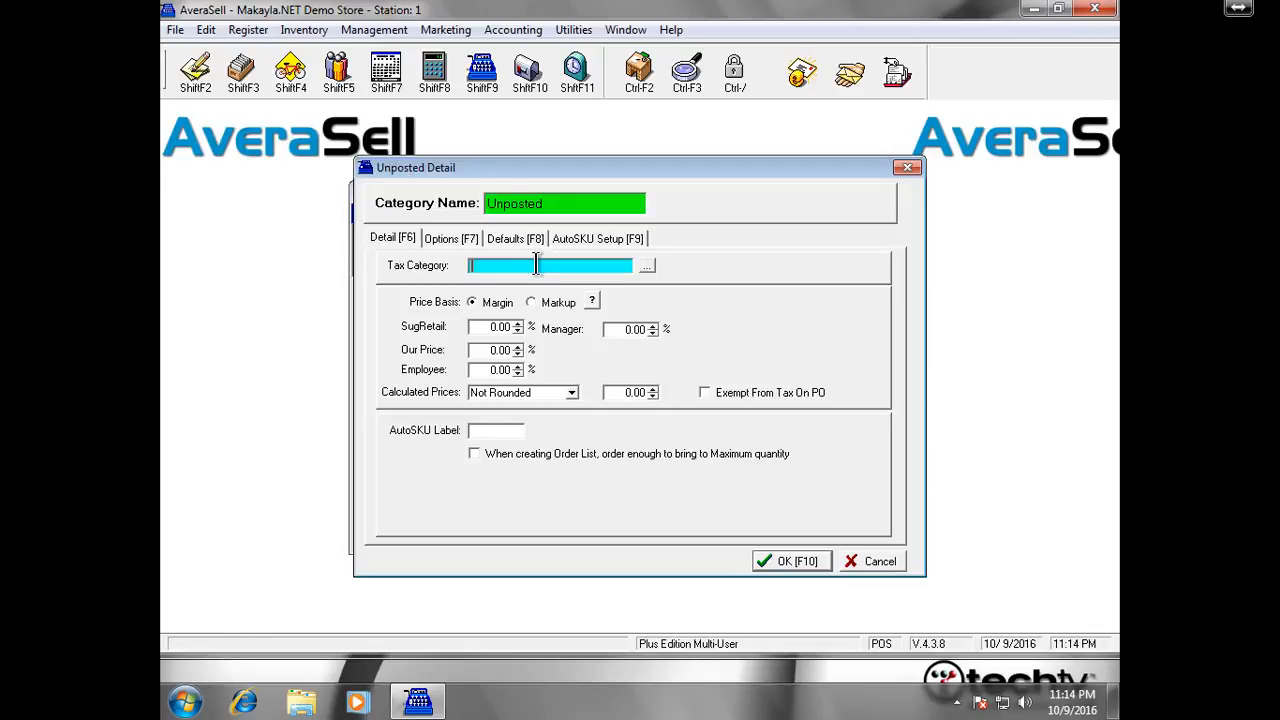
Pick Merchandise from the Tax Categories lookup as Unposted's tax category
{"action": "left_click", "coordinate": [650, 265]}
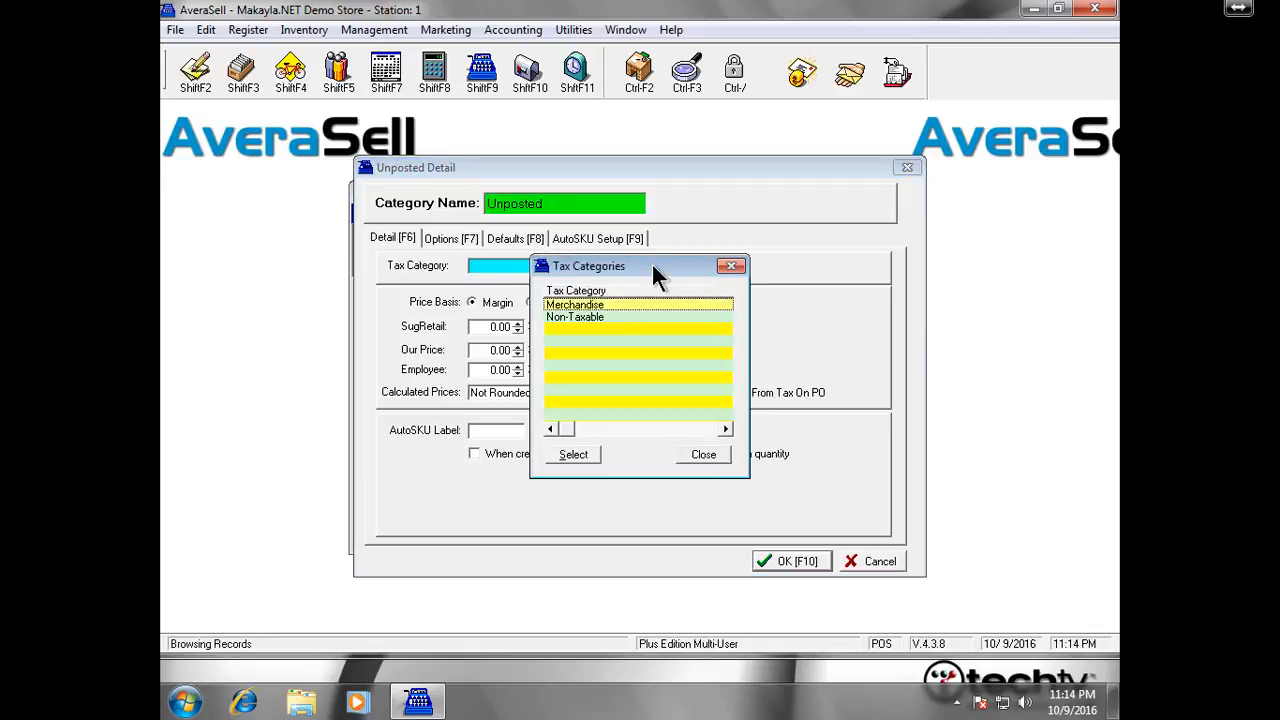
{"action": "left_click", "coordinate": [619, 302]}
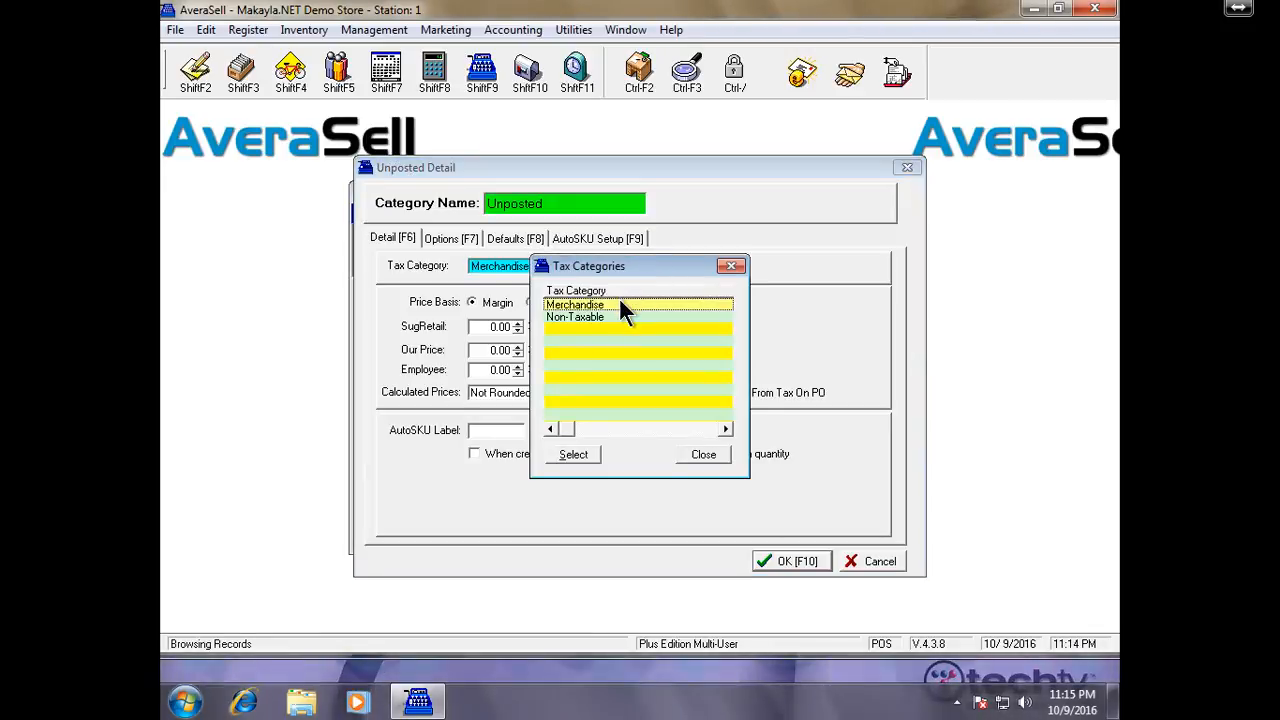
{"action": "double_click", "coordinate": [619, 302]}
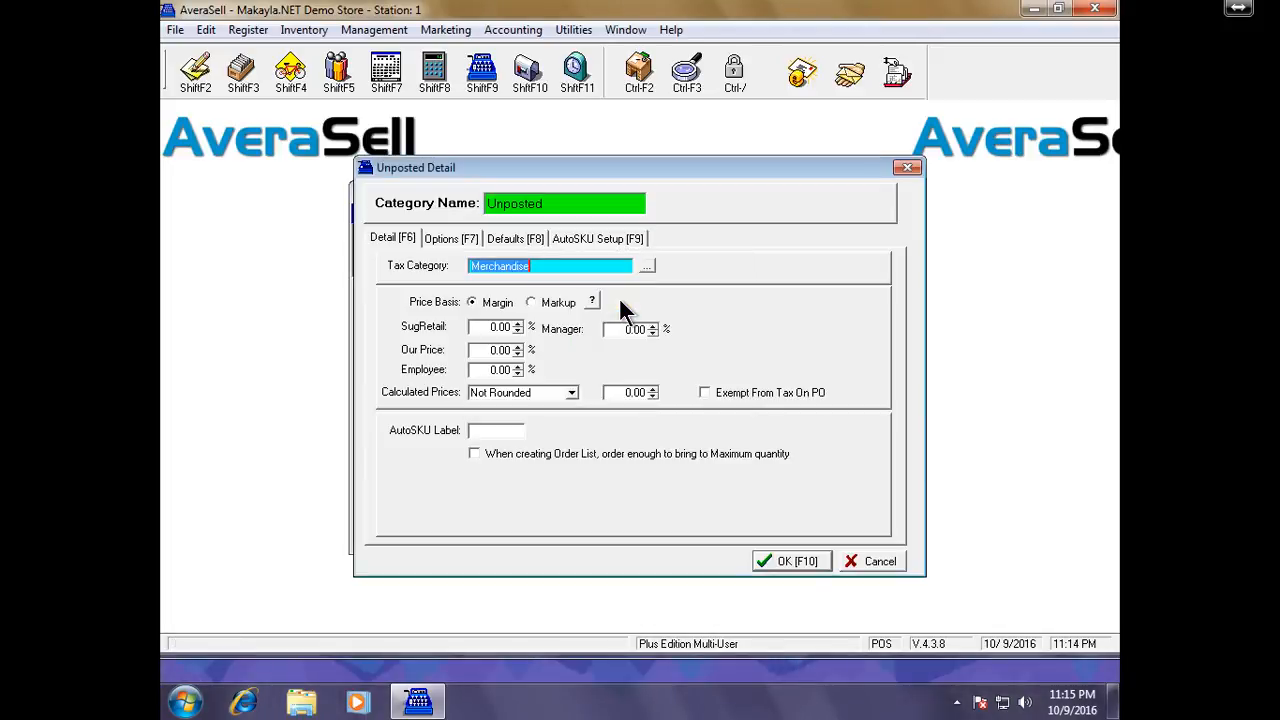
Switch Unposted pricing to Markup: 20.00% suggested retail, 10% our price, 5% employee
{"action": "left_click", "coordinate": [566, 306]}
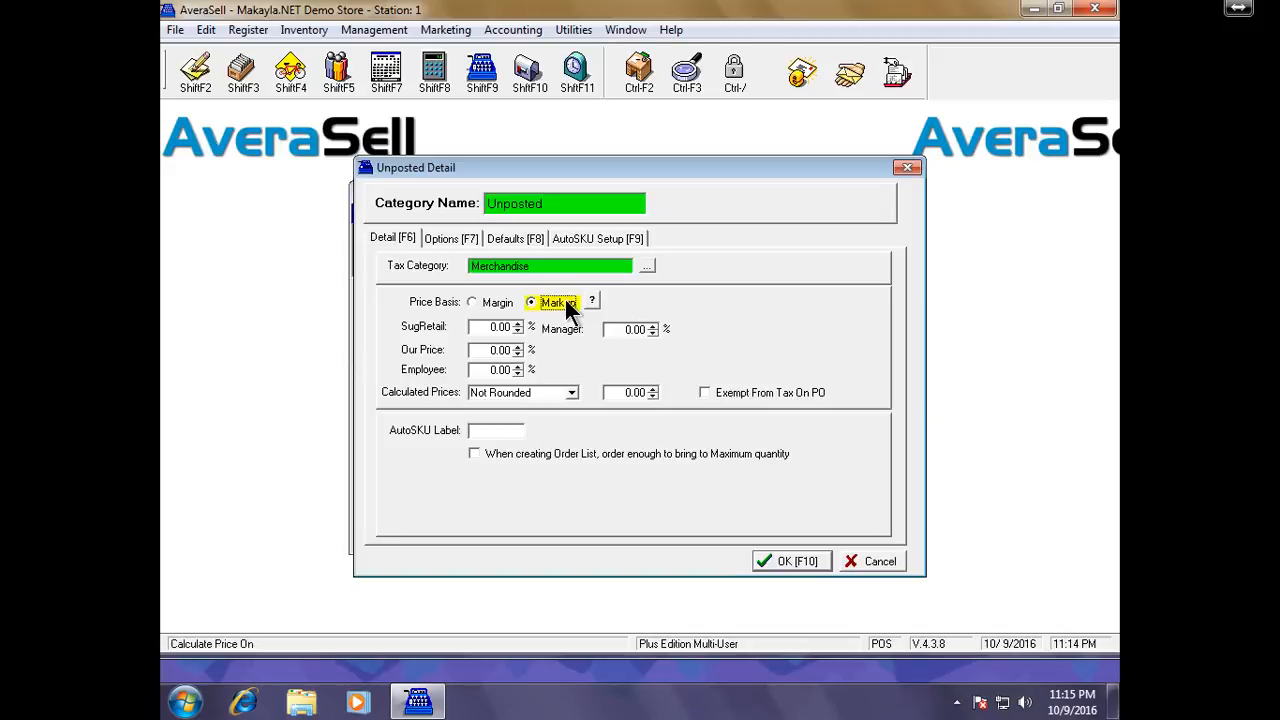
{"action": "left_click", "coordinate": [480, 327]}
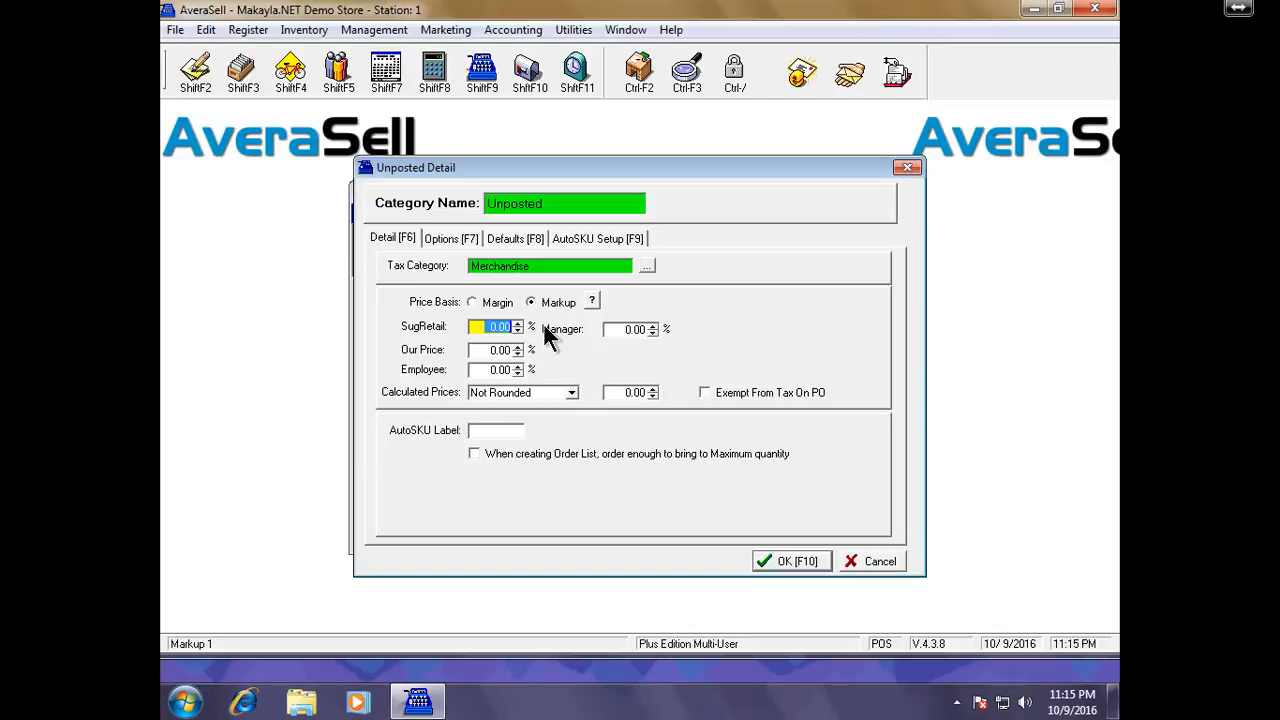
{"action": "type", "text": "20.00"}
{"action": "key", "text": "Tab"}
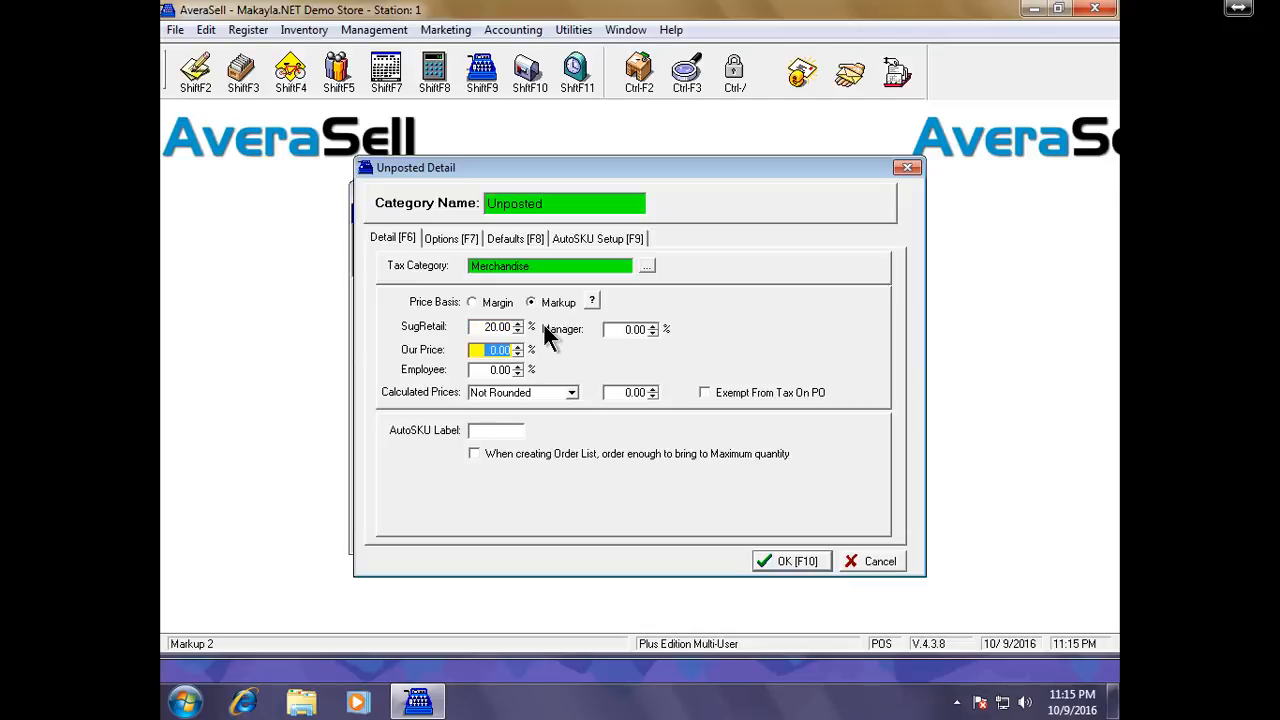
{"action": "type", "text": "10"}
{"action": "key", "text": "Tab"}
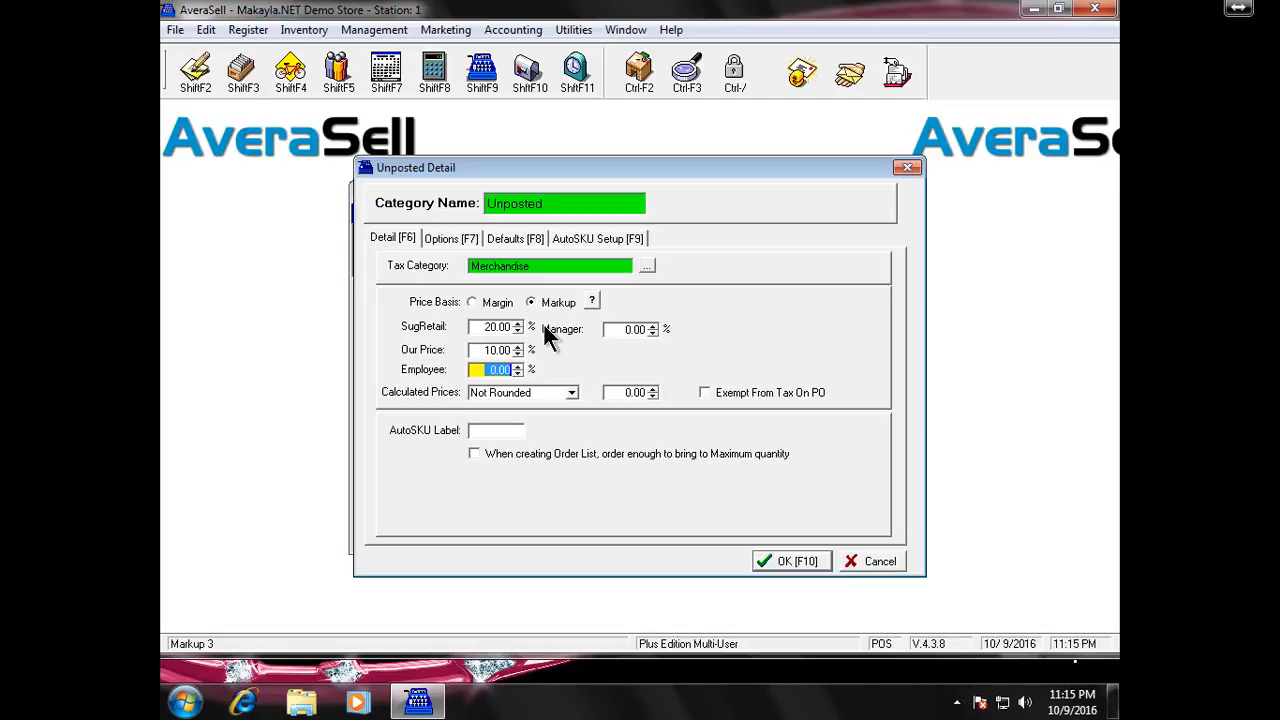
{"action": "type", "text": "5"}
{"action": "key", "text": "Tab"}
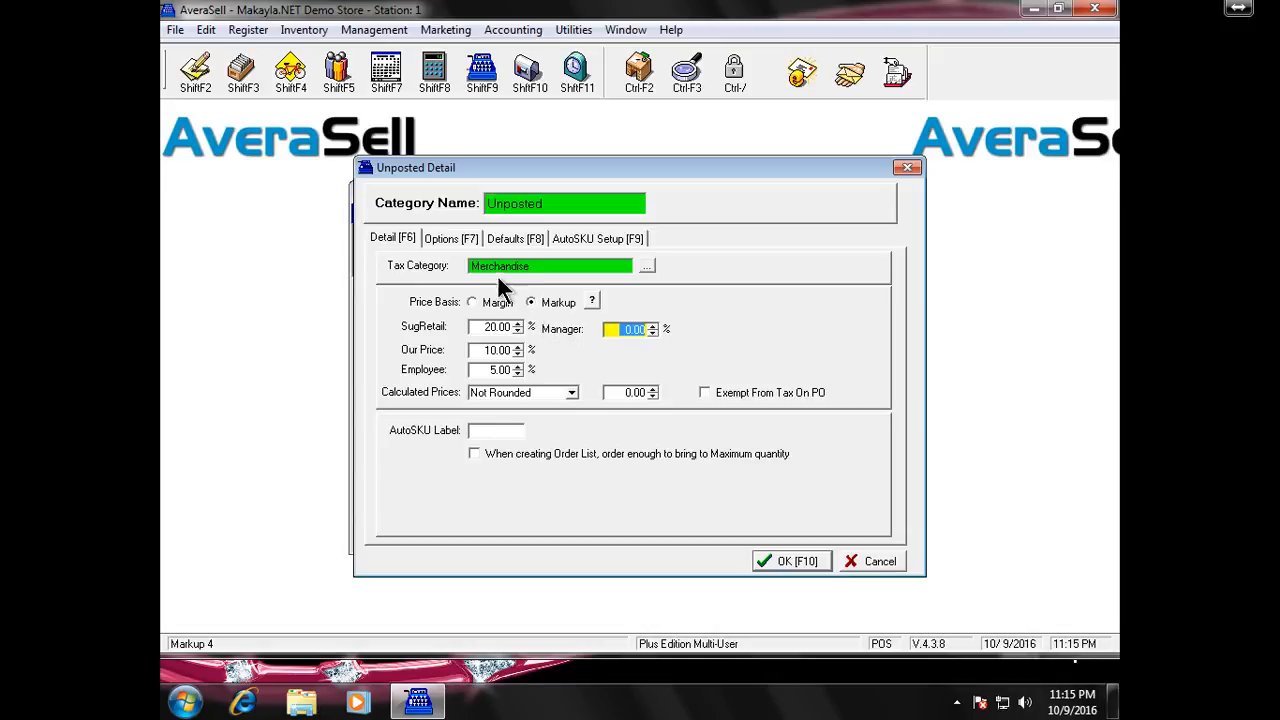
Browse the Options tab past Age Verification and GL Accounts to the Global Pricing page
{"action": "left_click", "coordinate": [459, 236]}
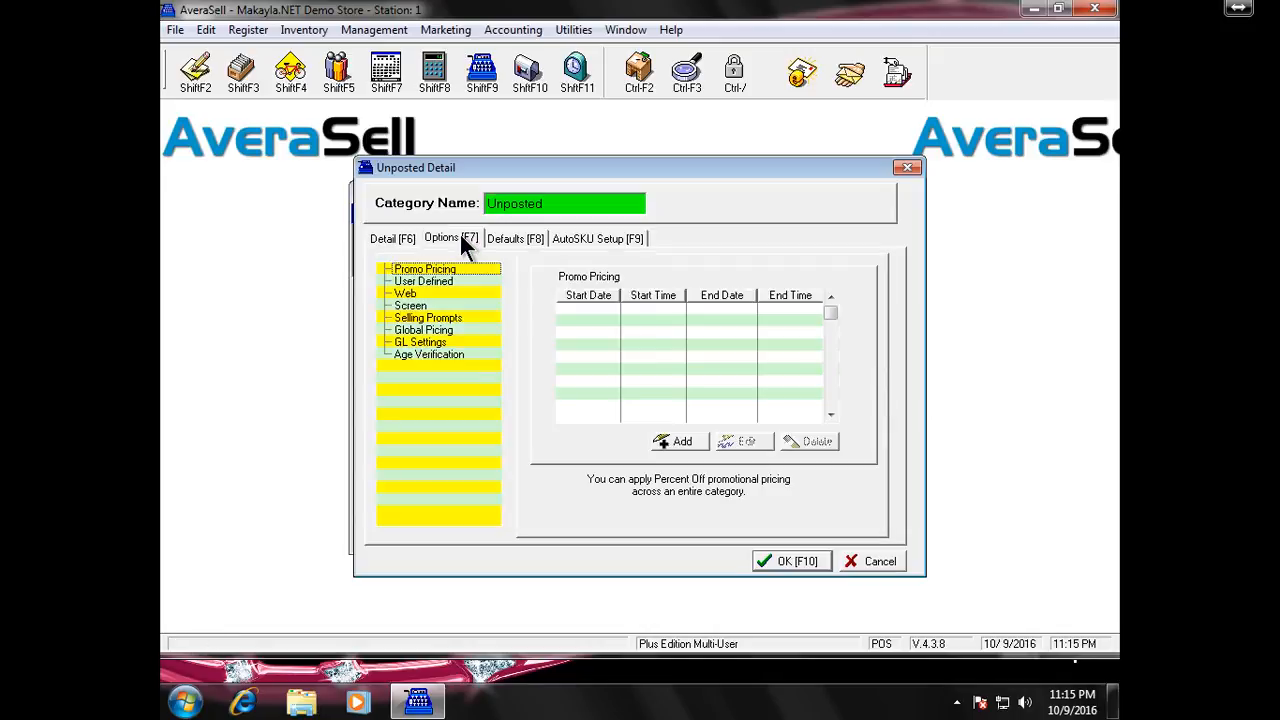
{"action": "left_click", "coordinate": [487, 354]}
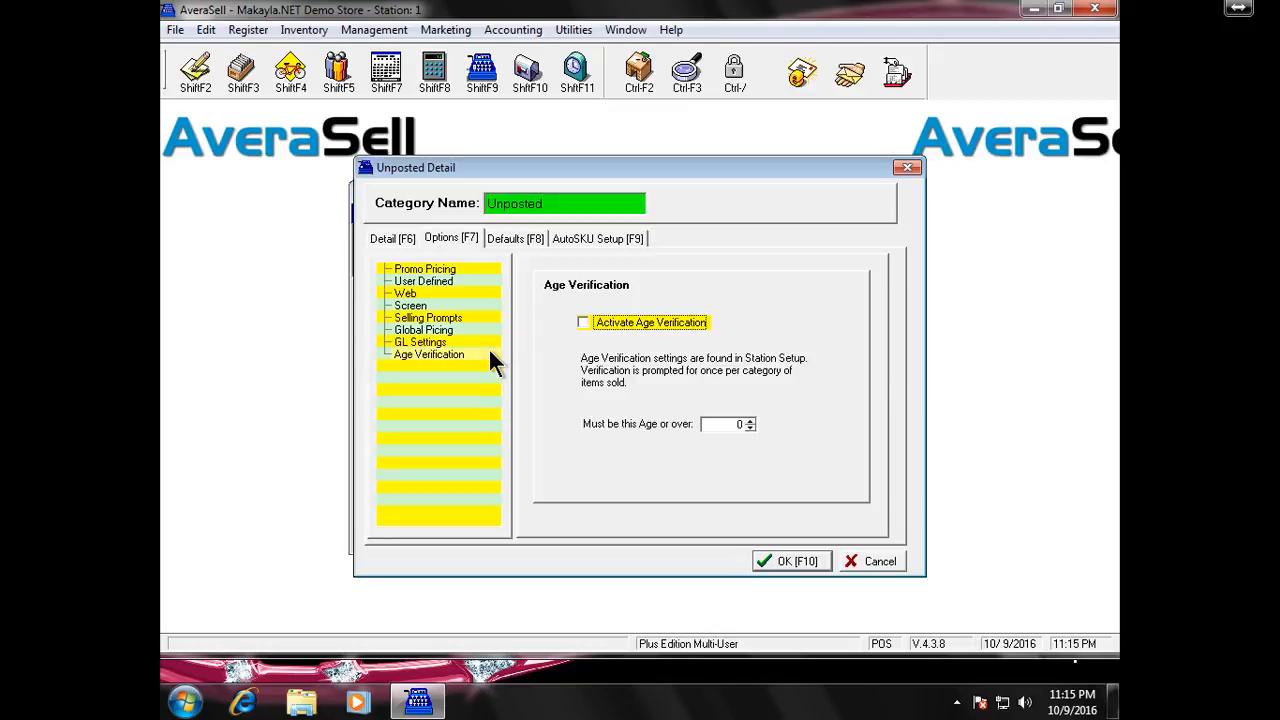
{"action": "left_click", "coordinate": [485, 339]}
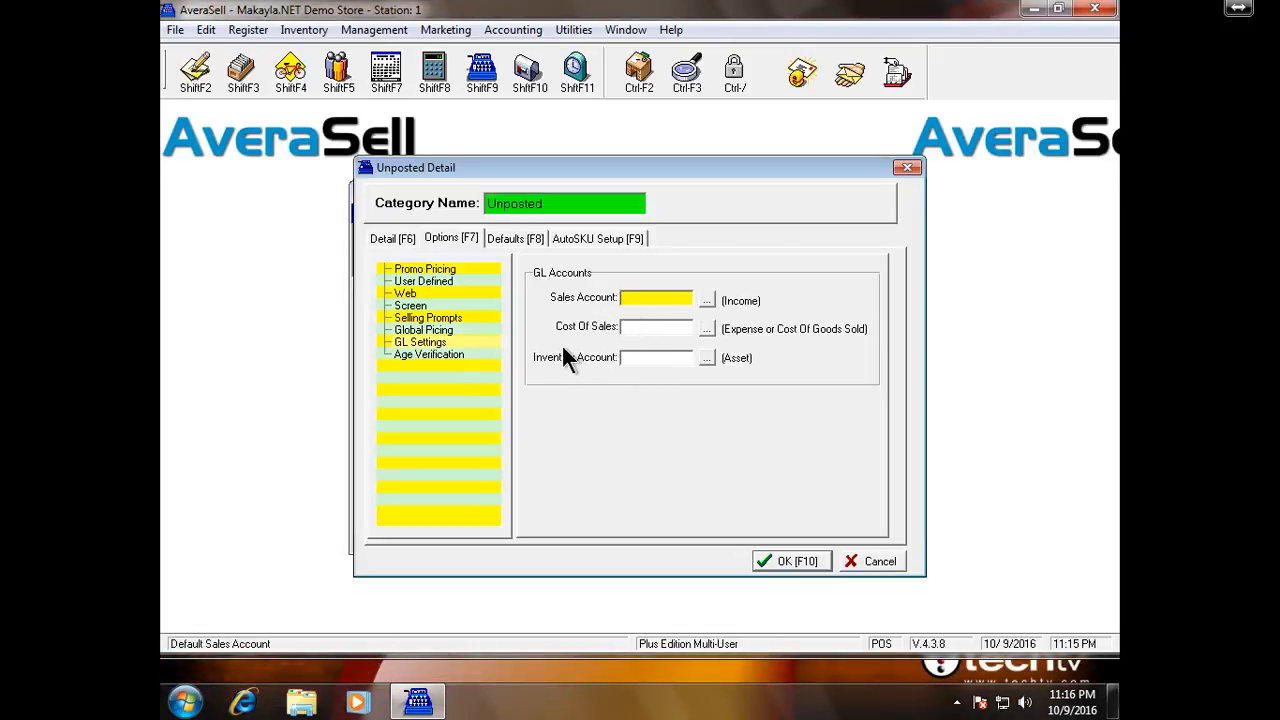
{"action": "left_click", "coordinate": [491, 329]}
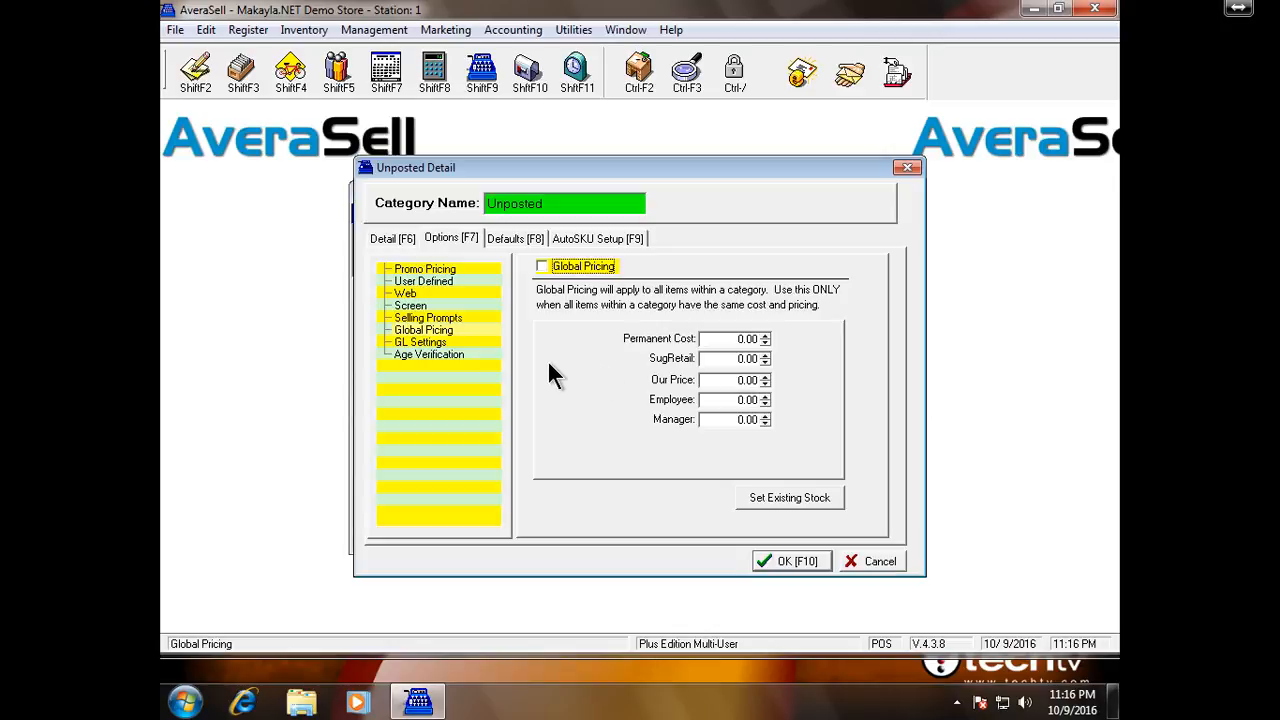
Review the Selling Prompts, Screen, Web, User Defined and Promo Pricing pages, then the Defaults tab
{"action": "left_click", "coordinate": [481, 314]}
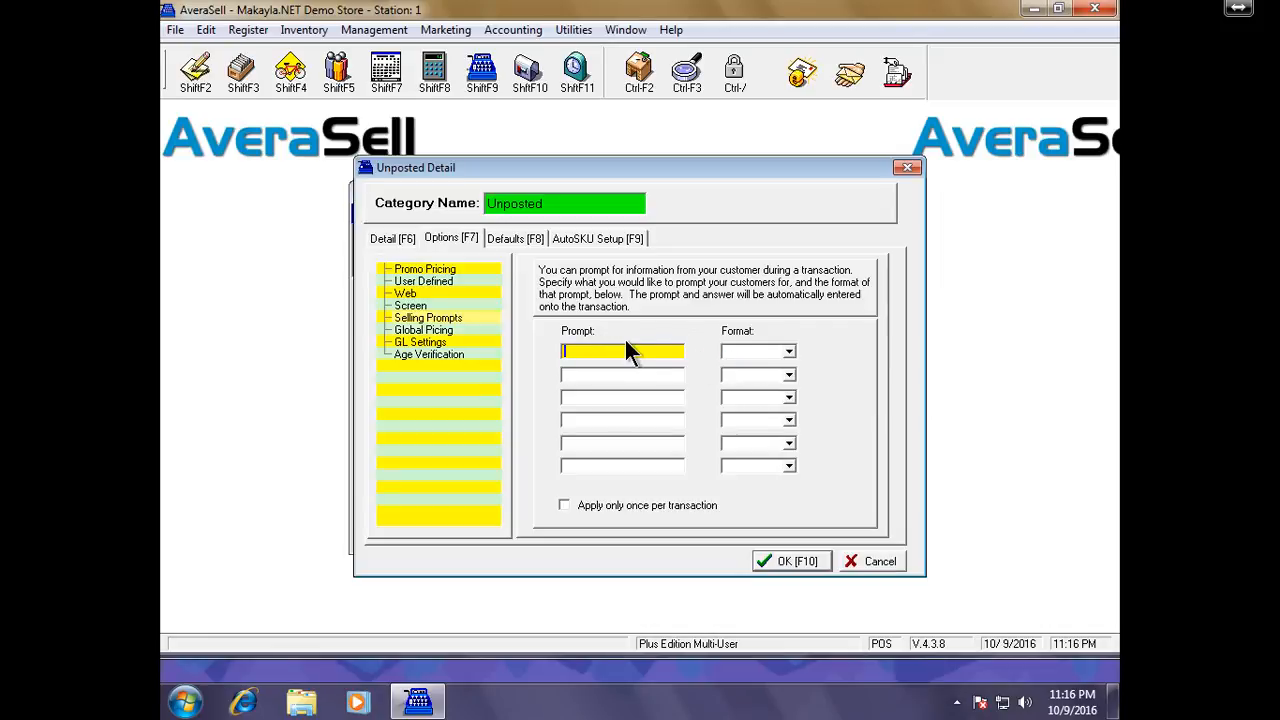
{"action": "left_click", "coordinate": [495, 302]}
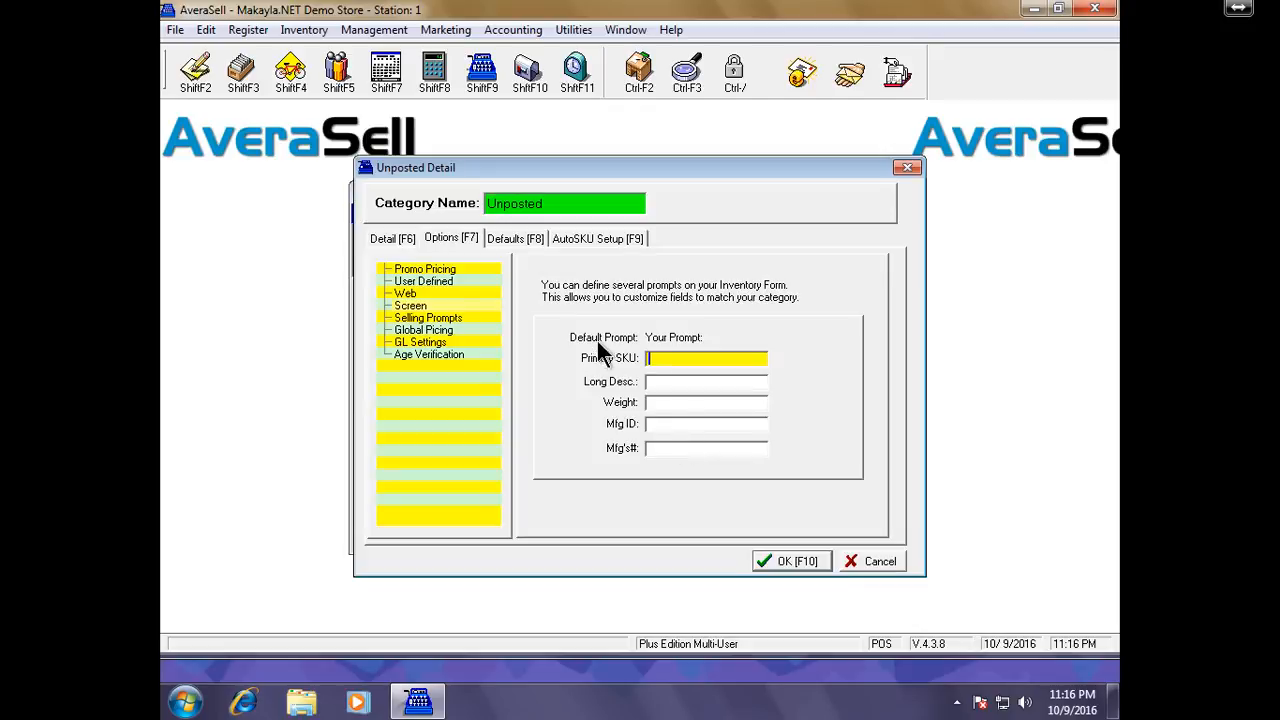
{"action": "left_click", "coordinate": [484, 292]}
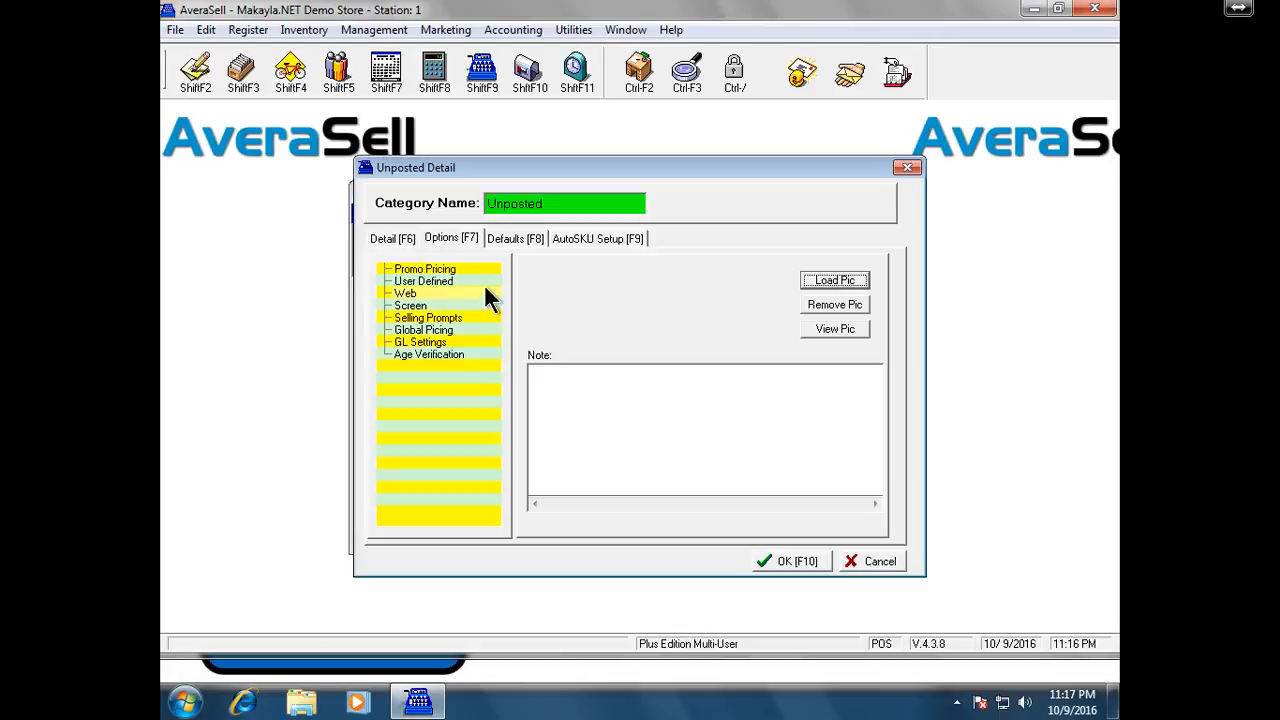
{"action": "left_click", "coordinate": [484, 280]}
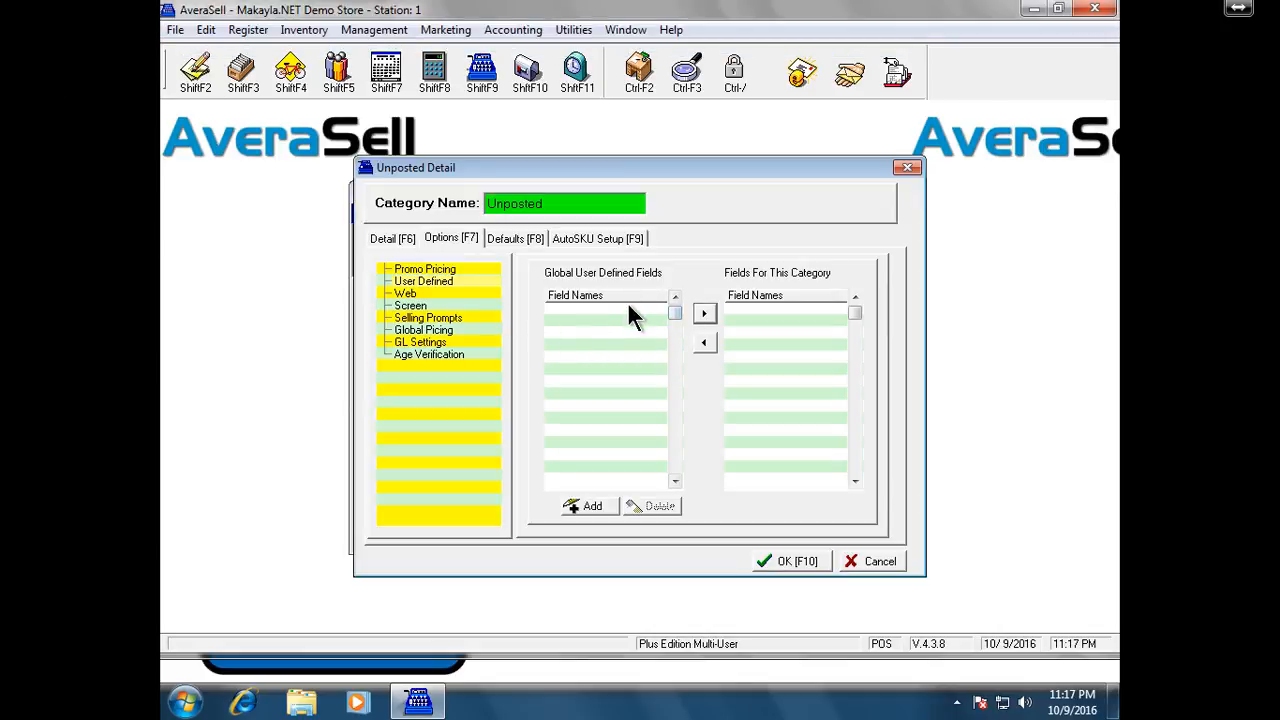
{"action": "left_click", "coordinate": [471, 266]}
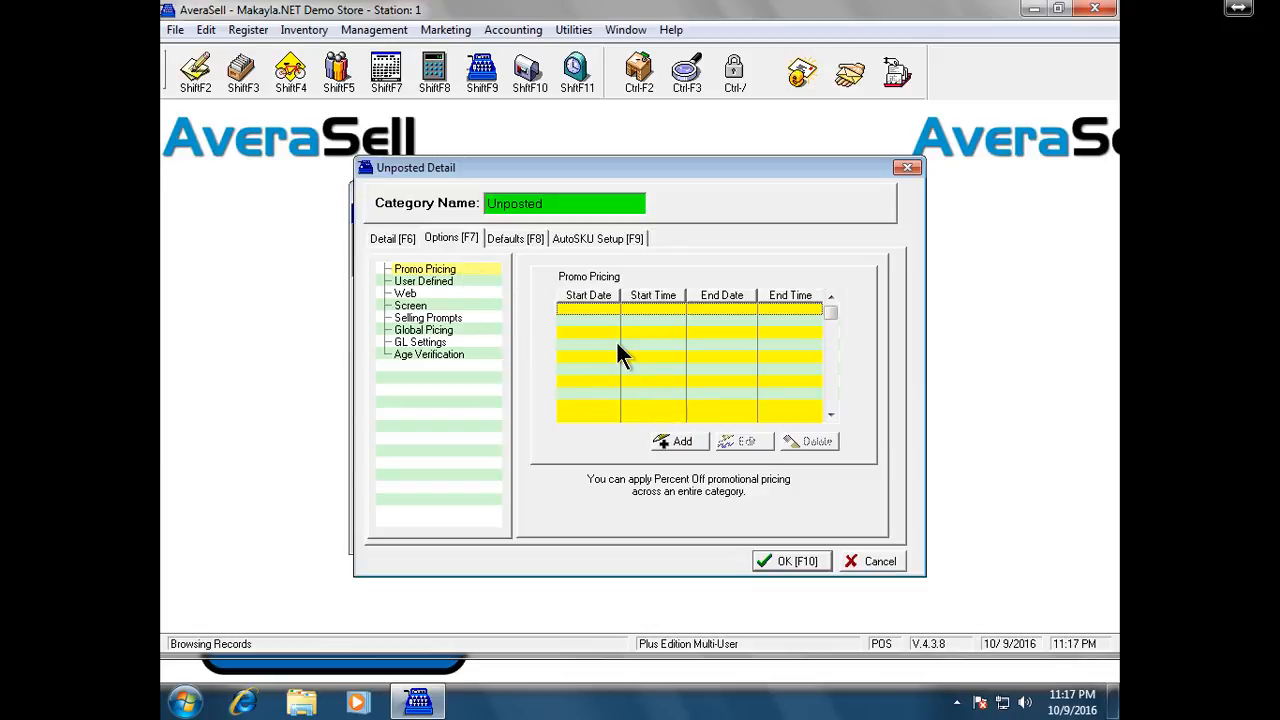
{"action": "left_click", "coordinate": [527, 237]}
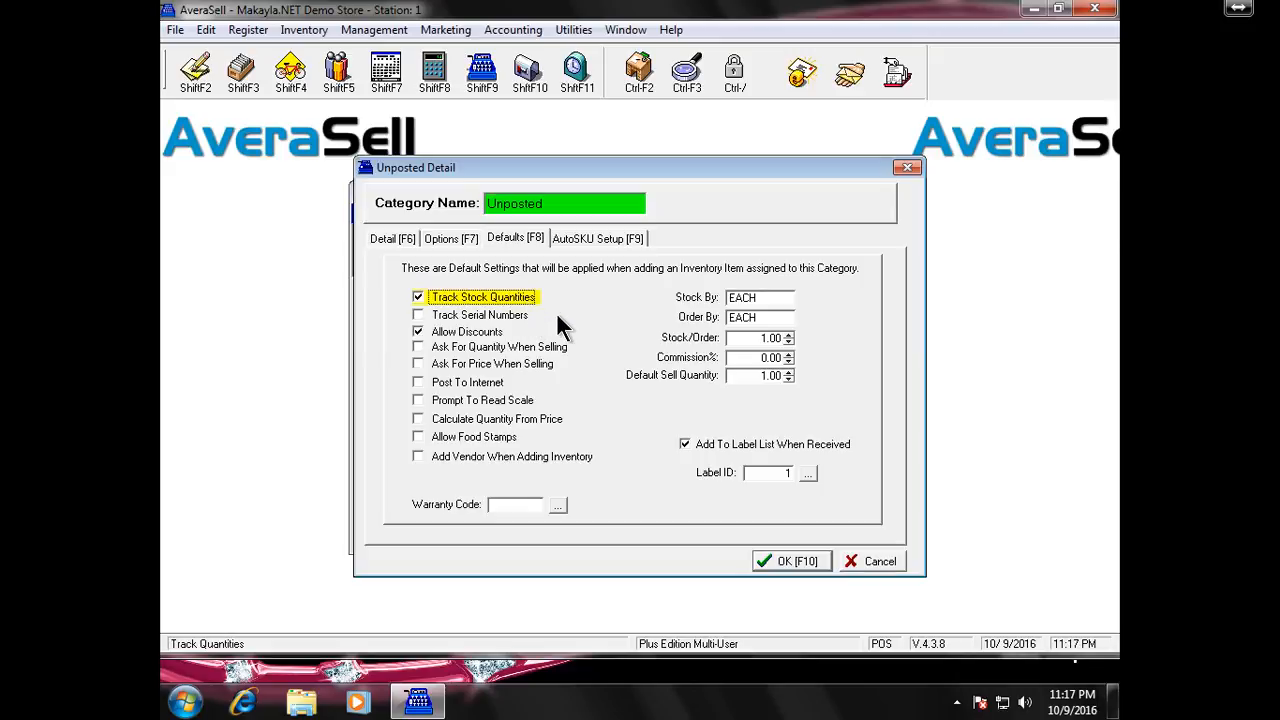
{"action": "left_click", "coordinate": [779, 303]}
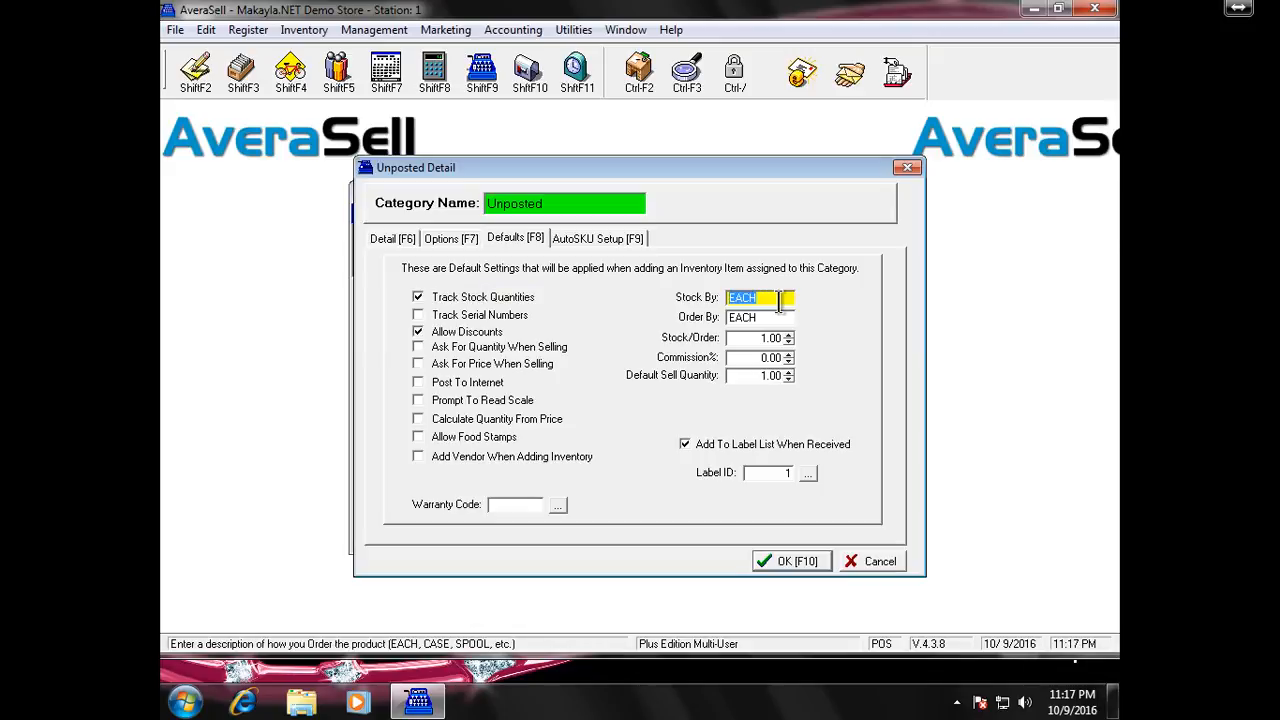
{"action": "left_click", "coordinate": [777, 318]}
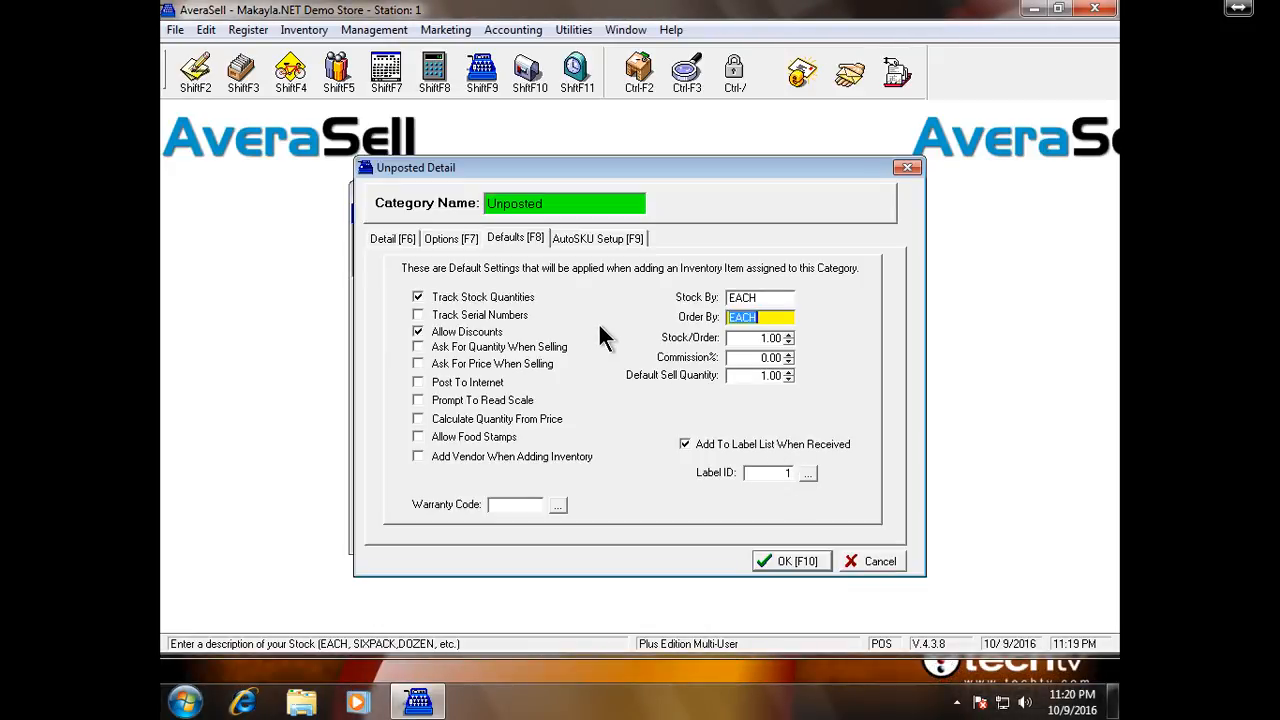
View the AutoSKU Setup page, then save and close the Unposted category
{"action": "left_click", "coordinate": [590, 243]}
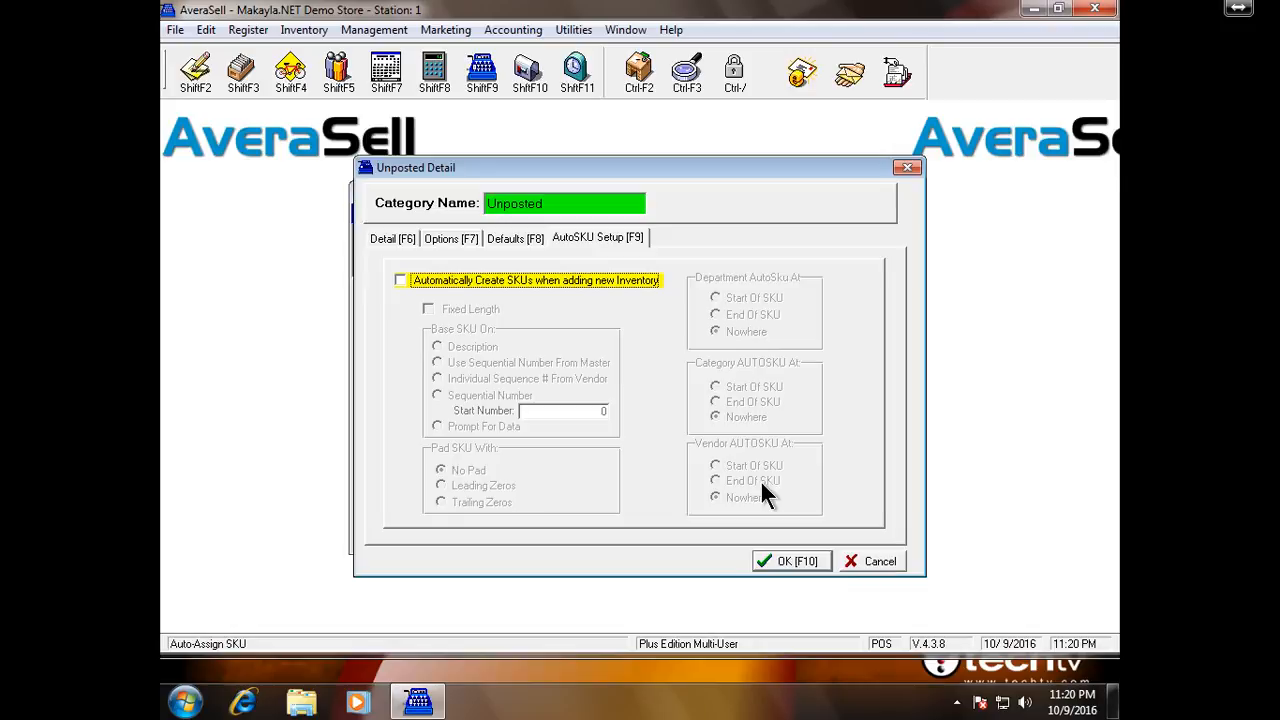
{"action": "left_click", "coordinate": [789, 560]}
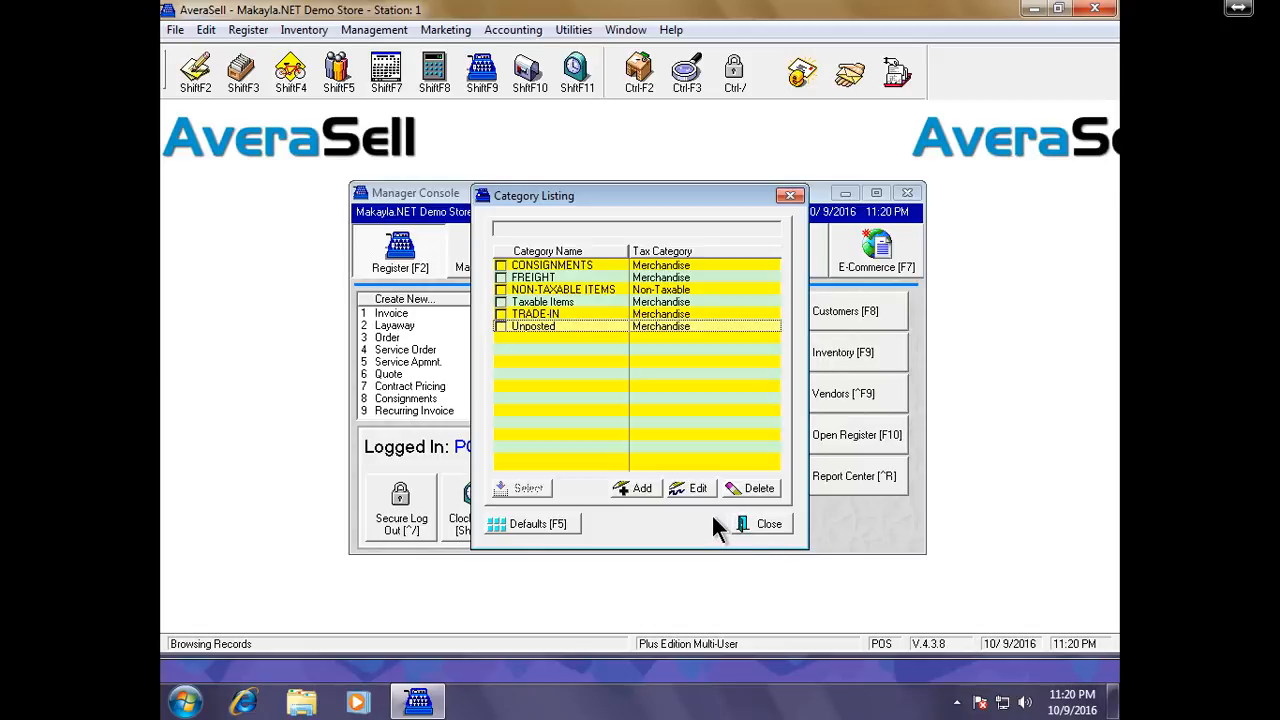
Add a new category named Drinks with Non-Taxable as its tax category
{"action": "left_click", "coordinate": [642, 489]}
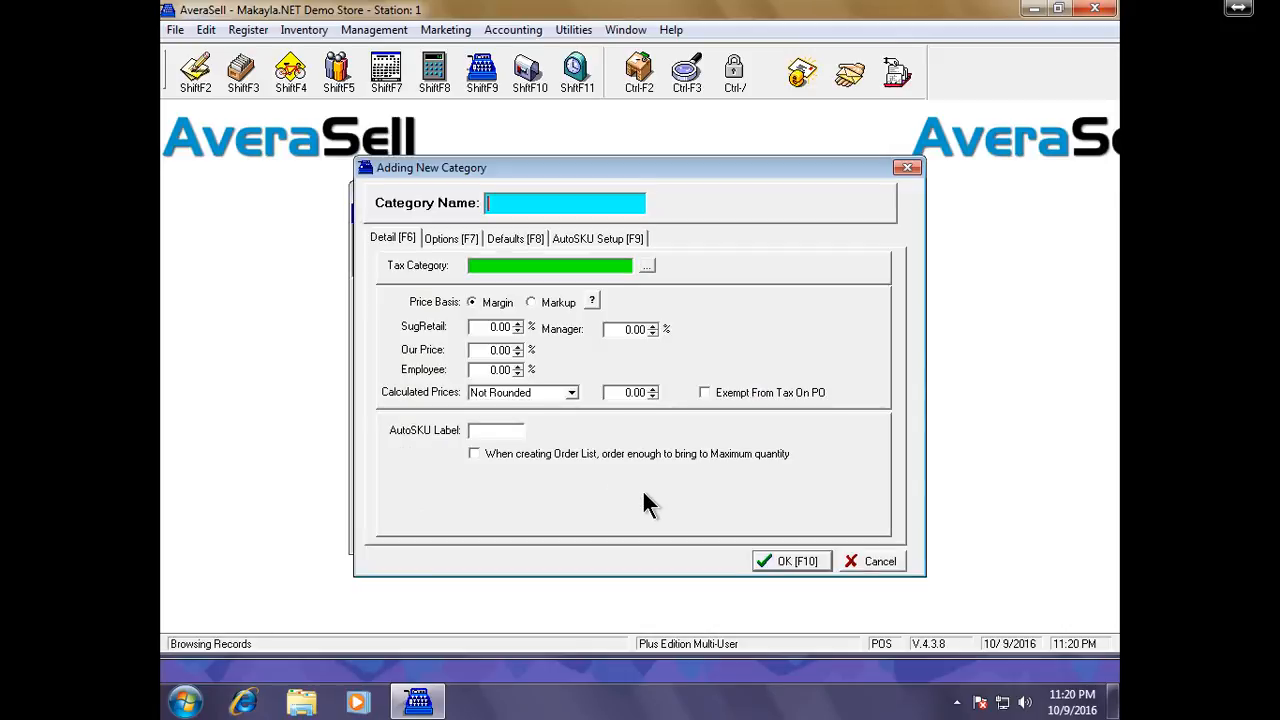
{"action": "type", "text": "Drinks"}
{"action": "key", "text": "Return"}
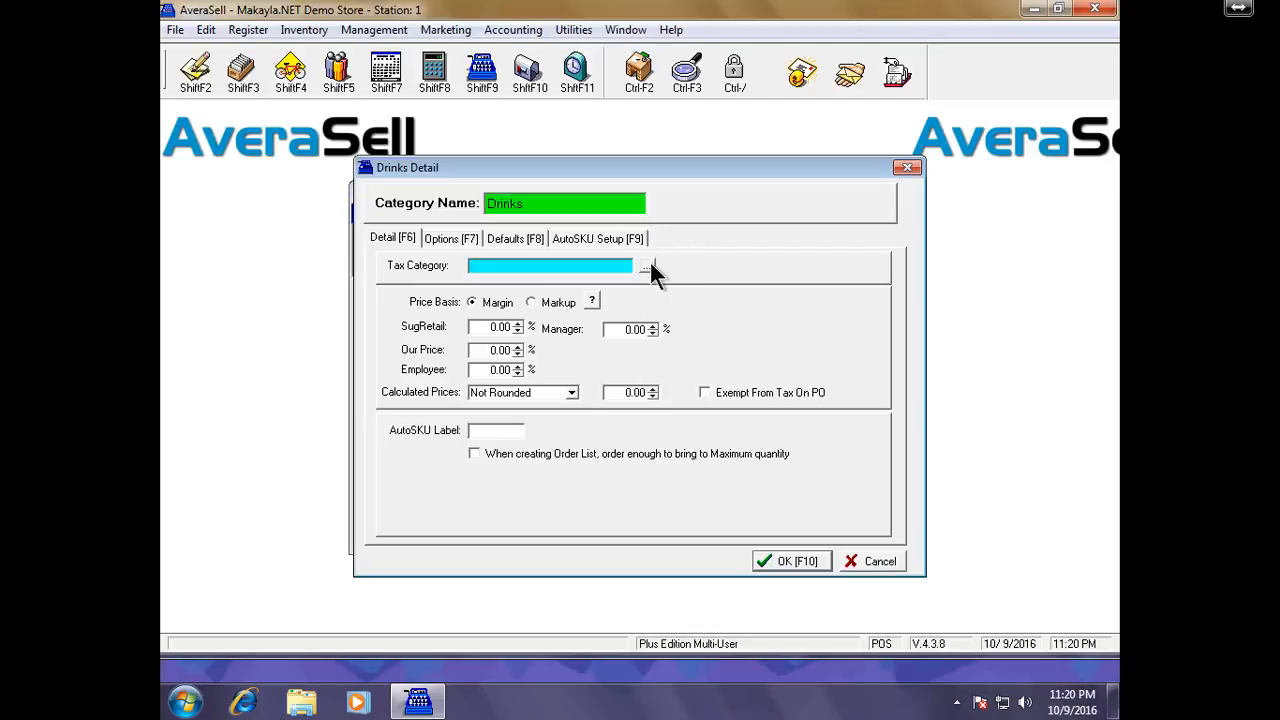
{"action": "left_click", "coordinate": [645, 266]}
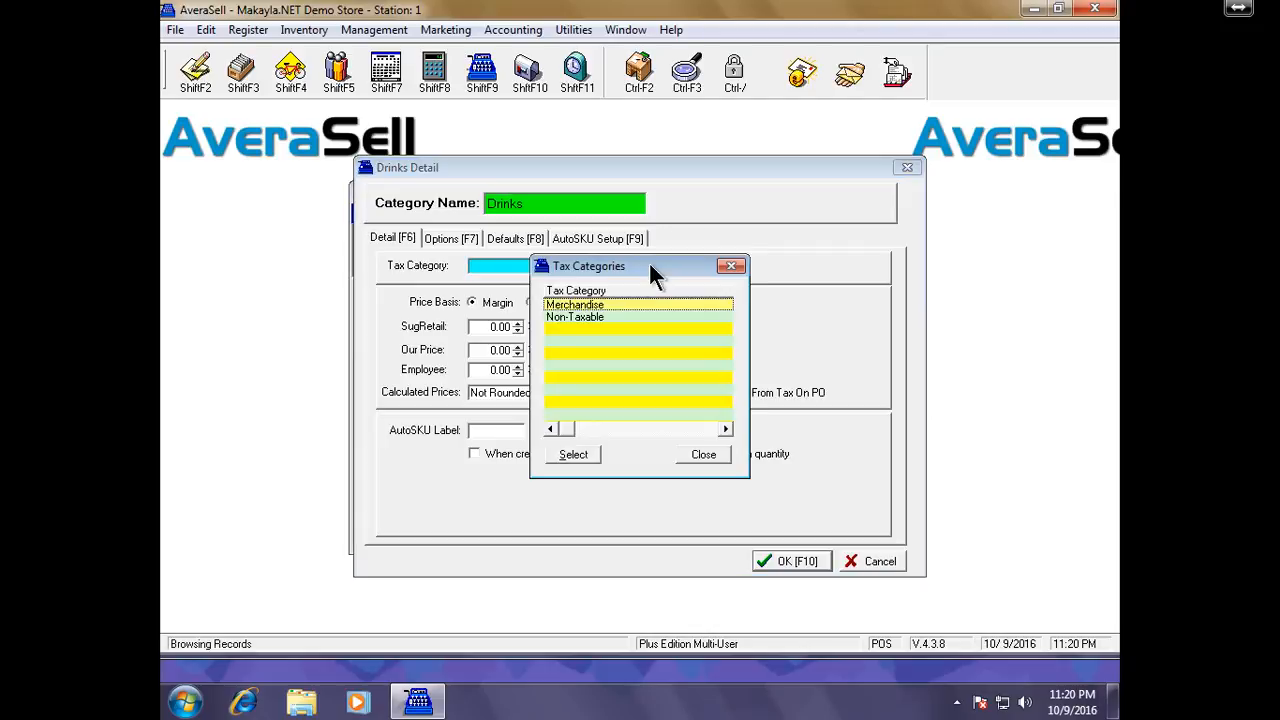
{"action": "left_click", "coordinate": [629, 314]}
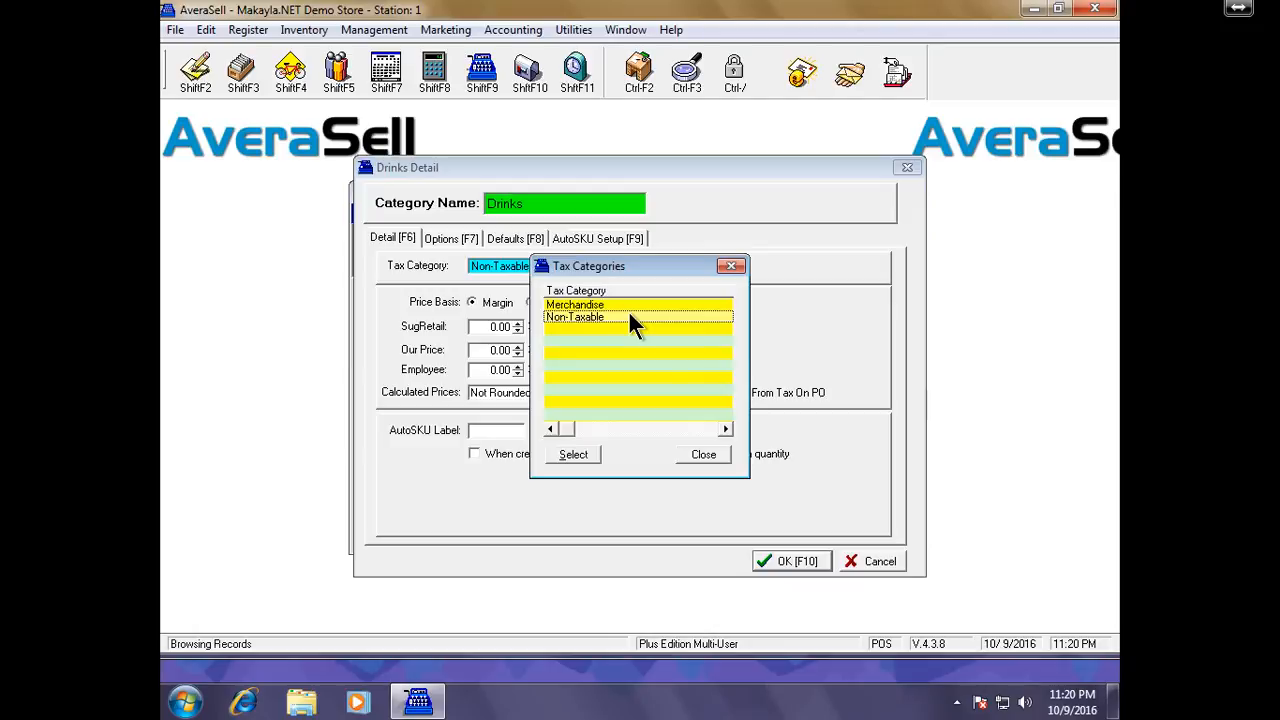
{"action": "left_click", "coordinate": [589, 457]}
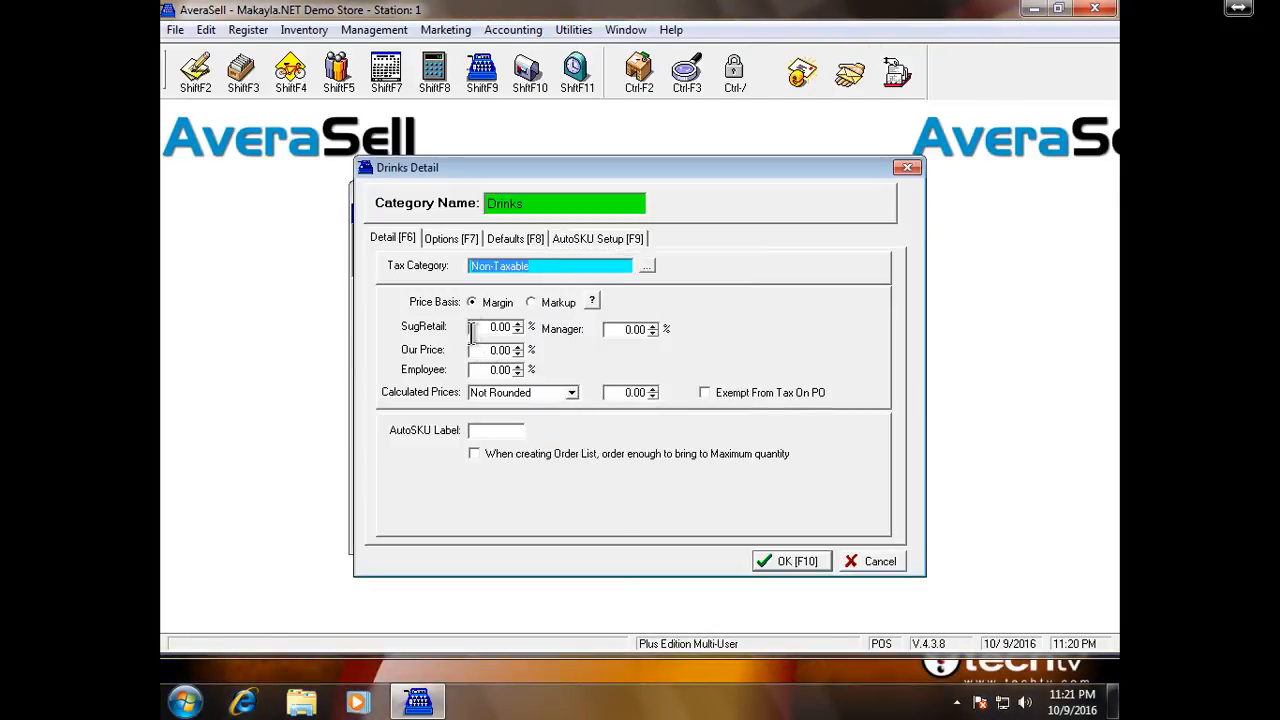
Switch Drinks to Markup pricing: 15% suggested retail, 10% our price, 5% employee
{"action": "left_click", "coordinate": [551, 303]}
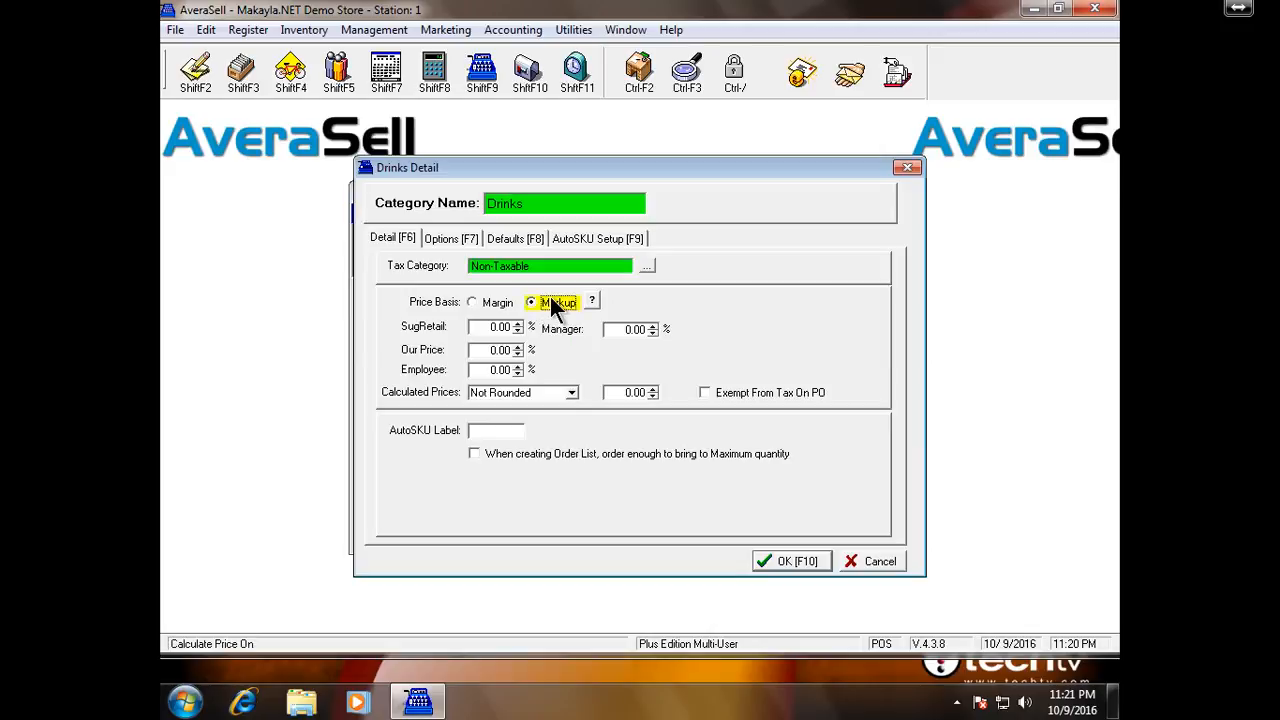
{"action": "left_click", "coordinate": [472, 326]}
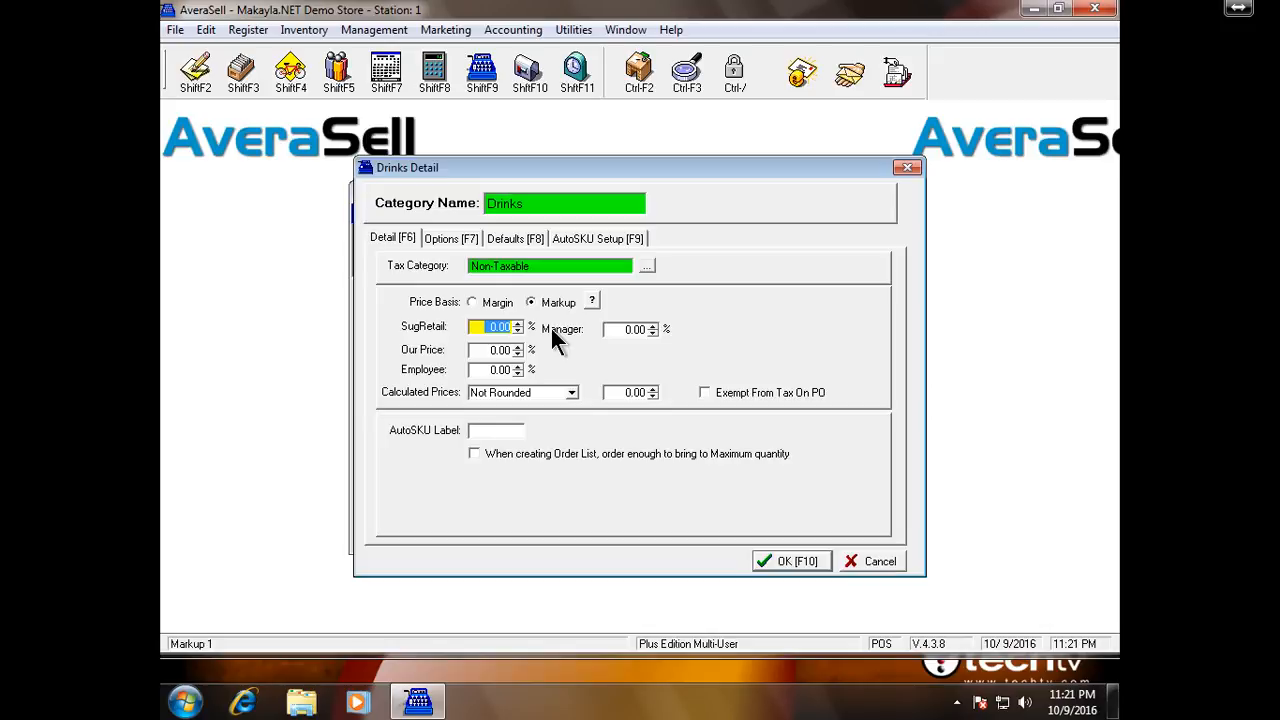
{"action": "type", "text": "15"}
{"action": "key", "text": "Tab"}
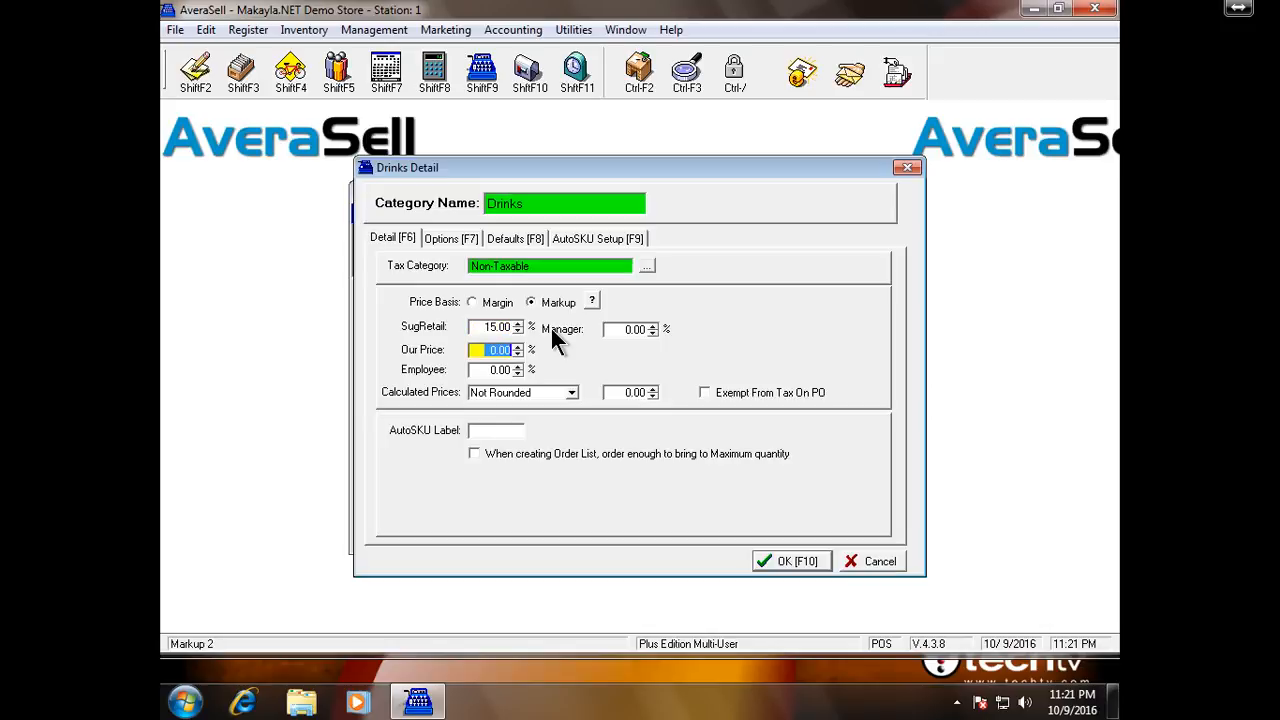
{"action": "type", "text": "10"}
{"action": "key", "text": "Tab"}
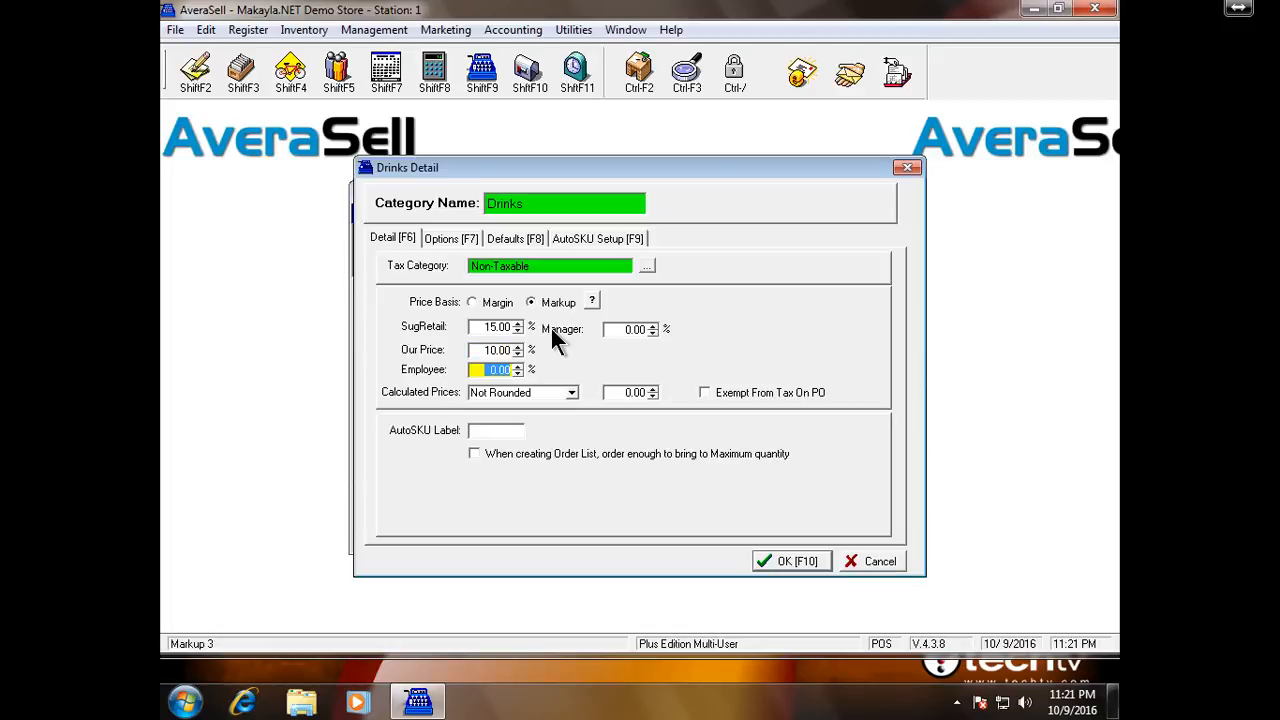
{"action": "type", "text": "5"}
{"action": "key", "text": "Tab"}
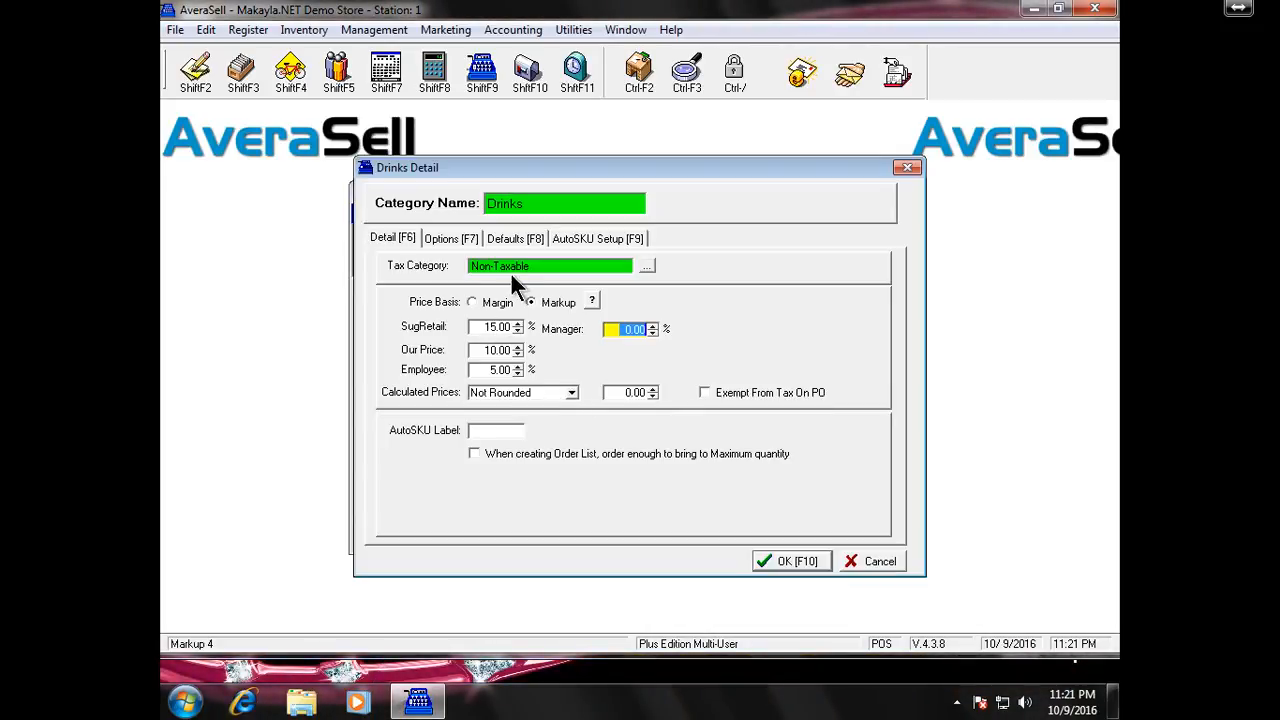
Review the Drinks Options and Defaults pages, then save the category
{"action": "left_click", "coordinate": [456, 233]}
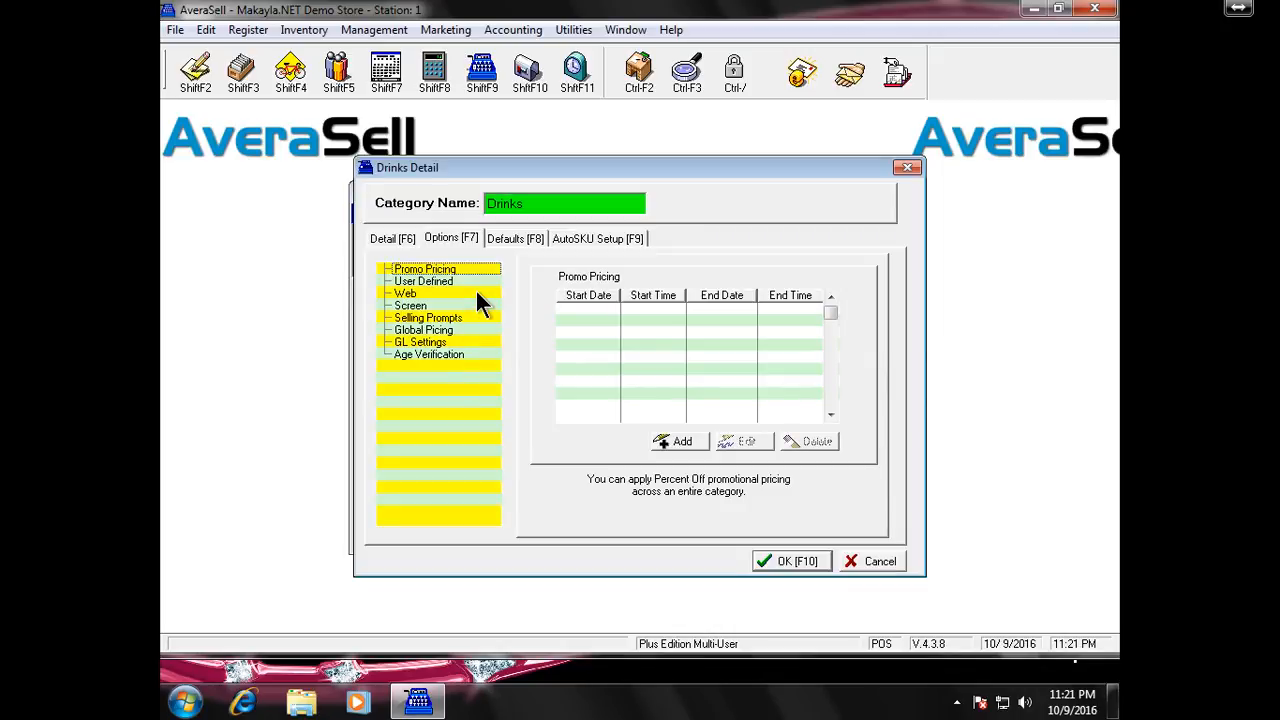
{"action": "left_click", "coordinate": [500, 240]}
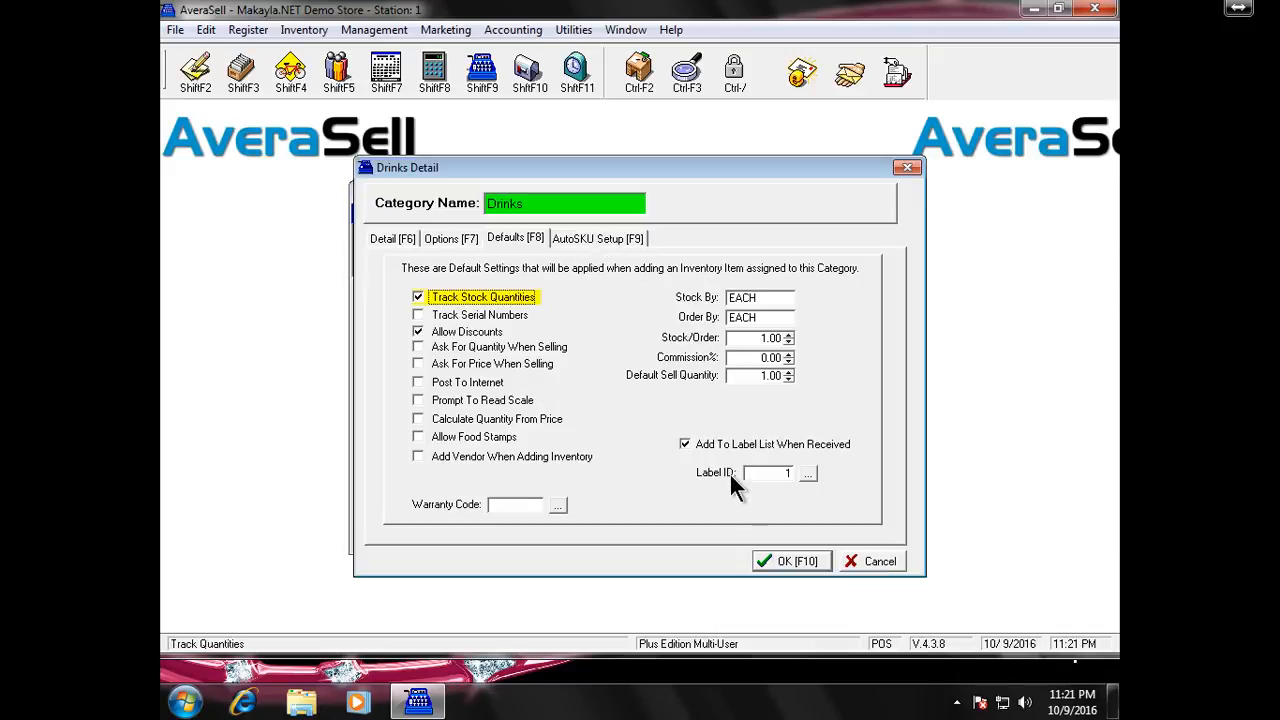
{"action": "left_click", "coordinate": [784, 550]}
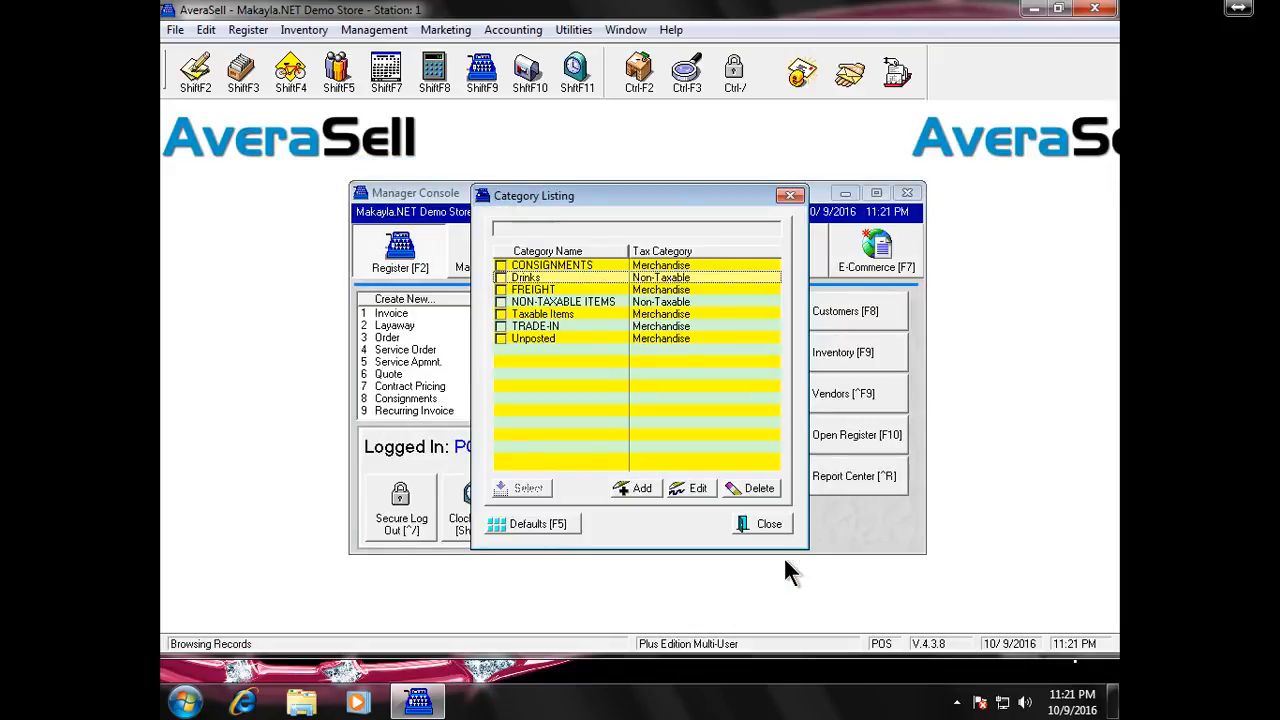
Add a new category named Software with Merchandise as its tax category
{"action": "left_click", "coordinate": [618, 487]}
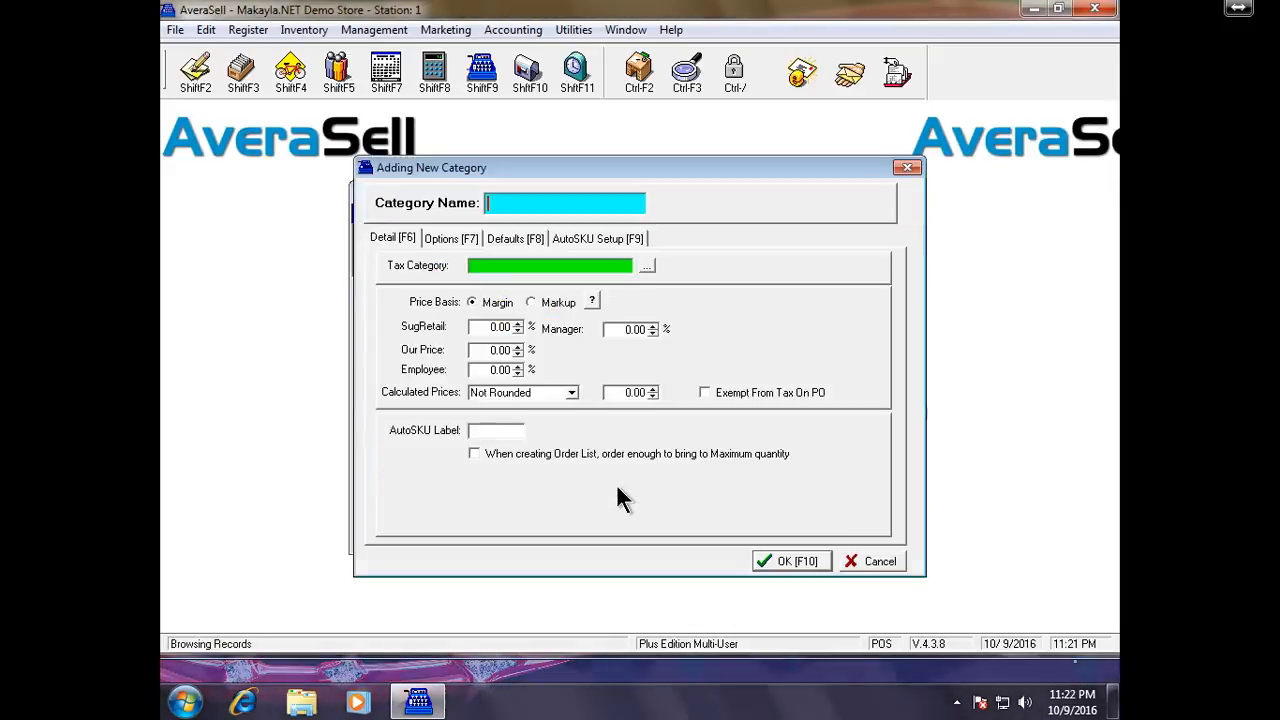
{"action": "type", "text": "Software"}
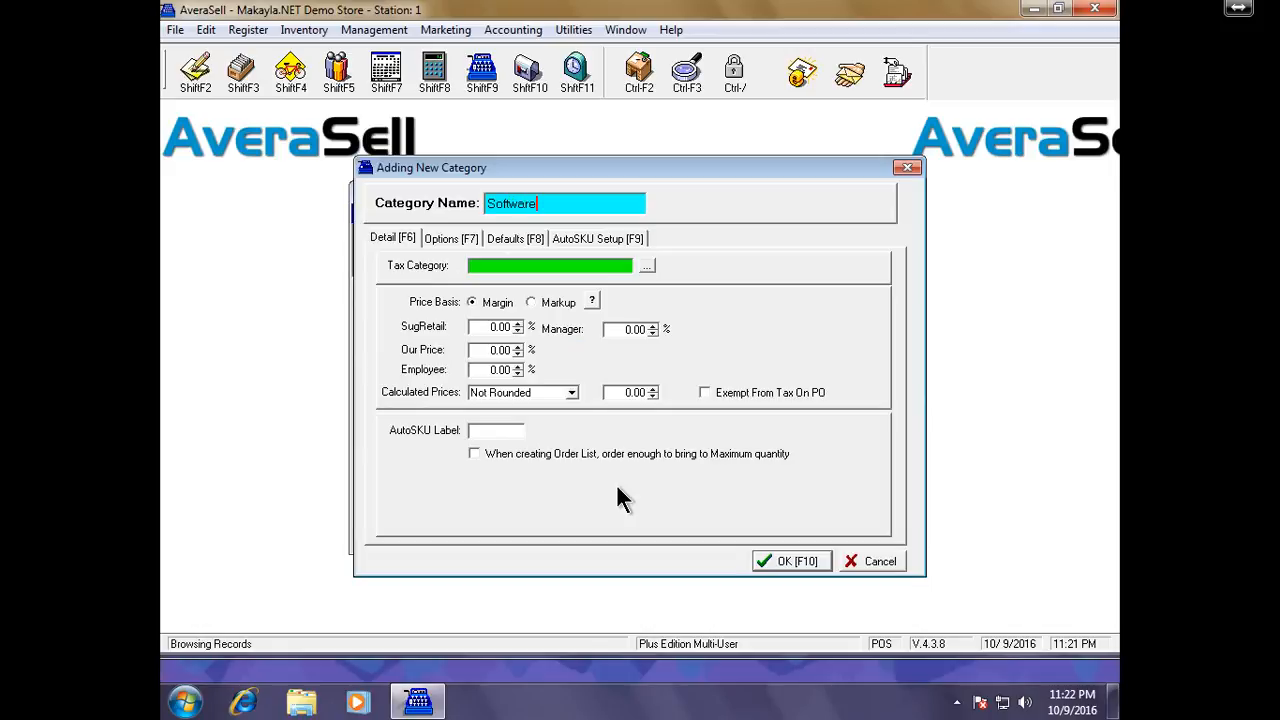
{"action": "key", "text": "Tab"}
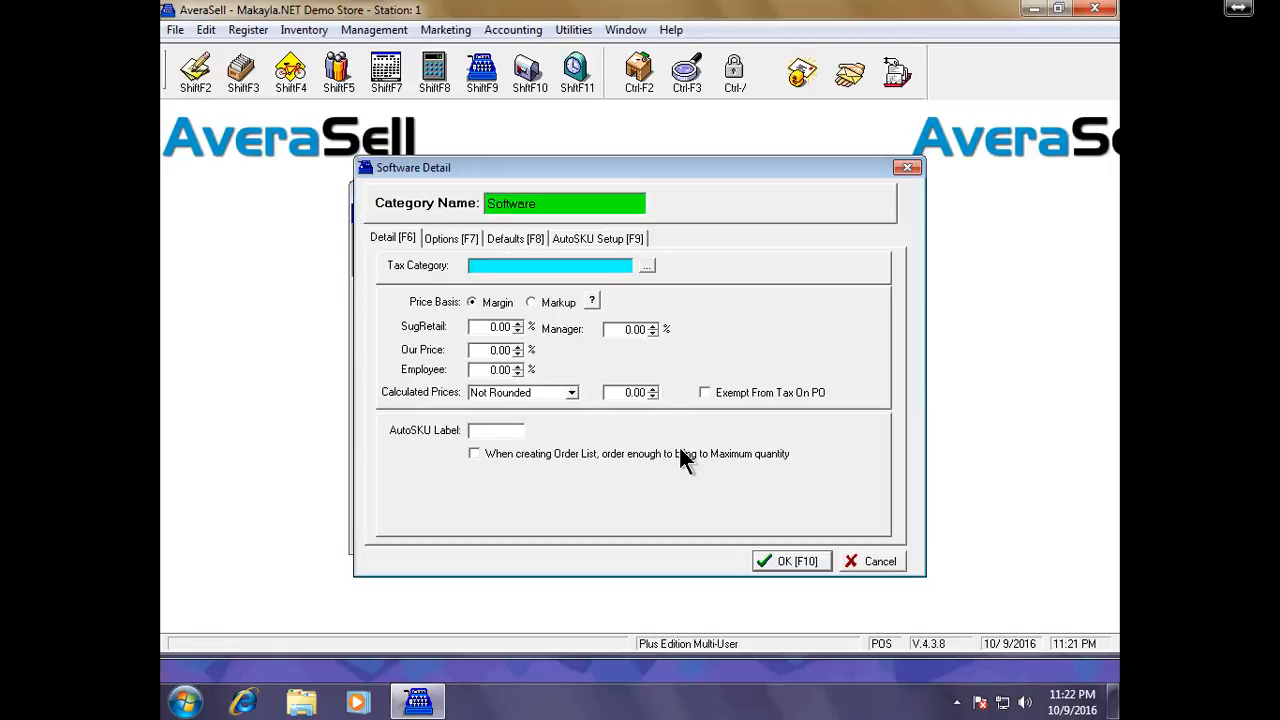
{"action": "type", "text": "merchandise"}
{"action": "key", "text": "Tab"}
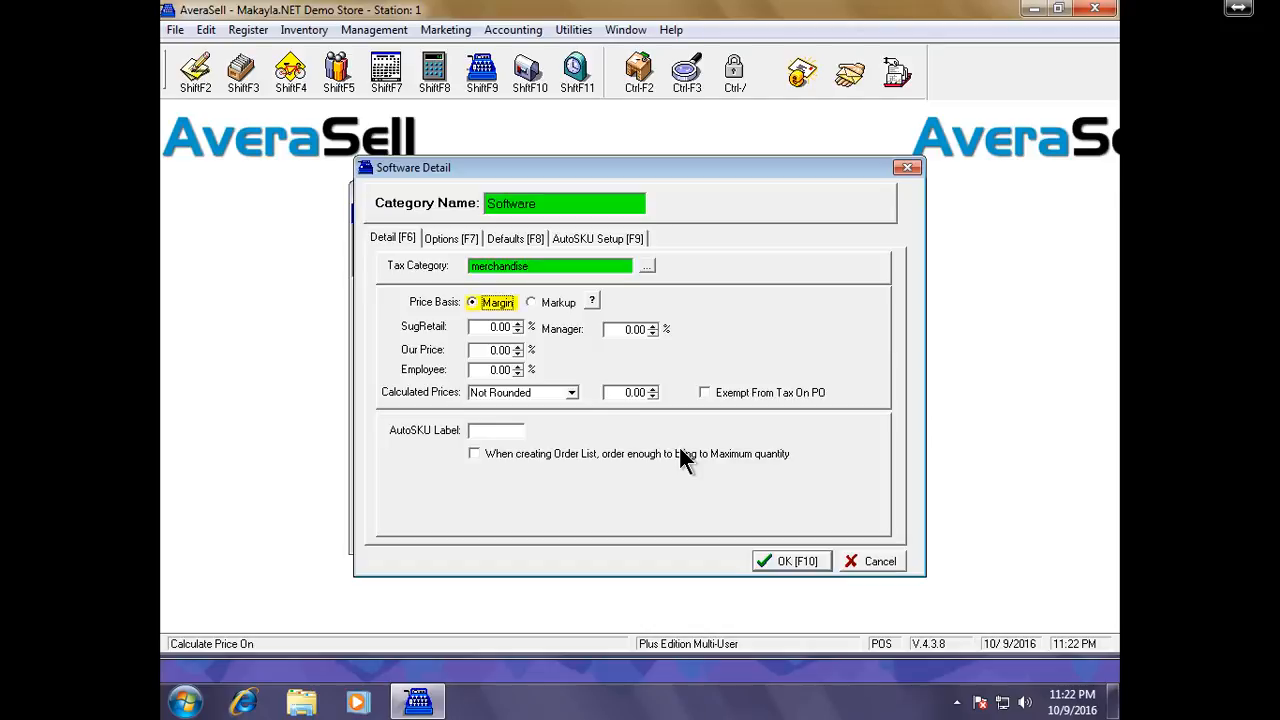
Set Software to Markup pricing: 15.00 suggested retail, 10.00 our price, 5.00 employee
{"action": "left_click", "coordinate": [570, 301]}
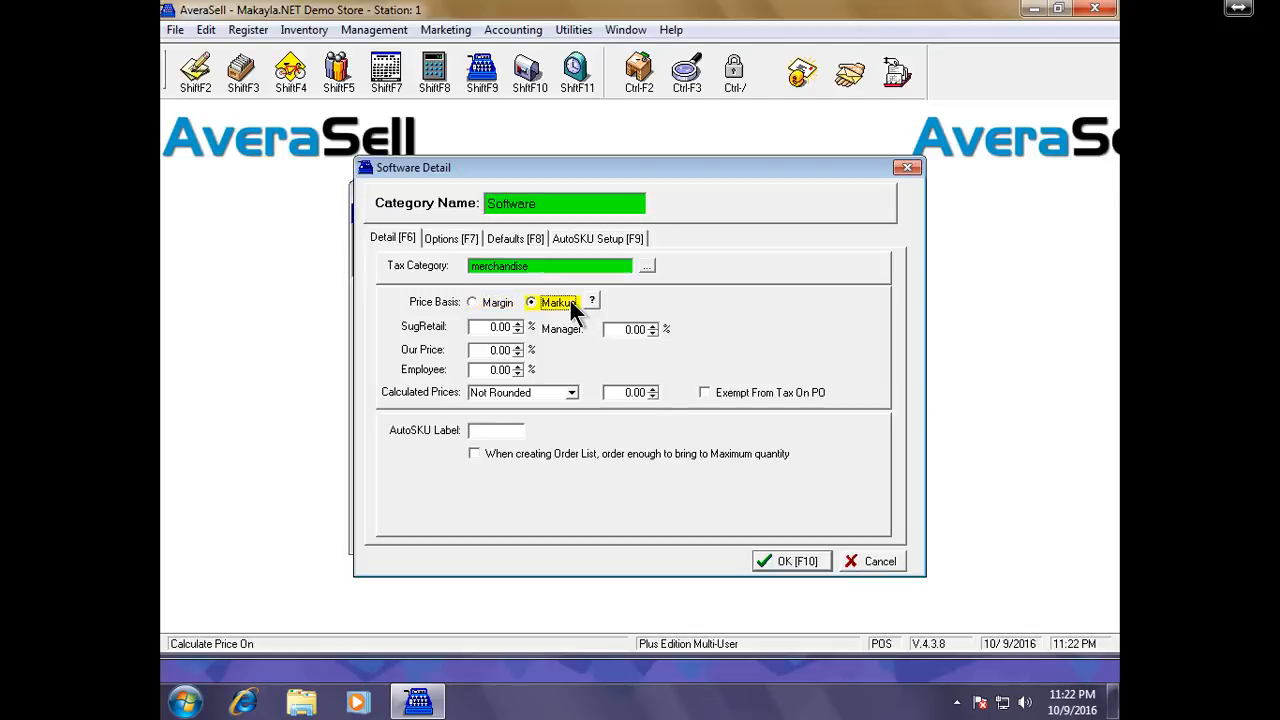
{"action": "left_click", "coordinate": [479, 325]}
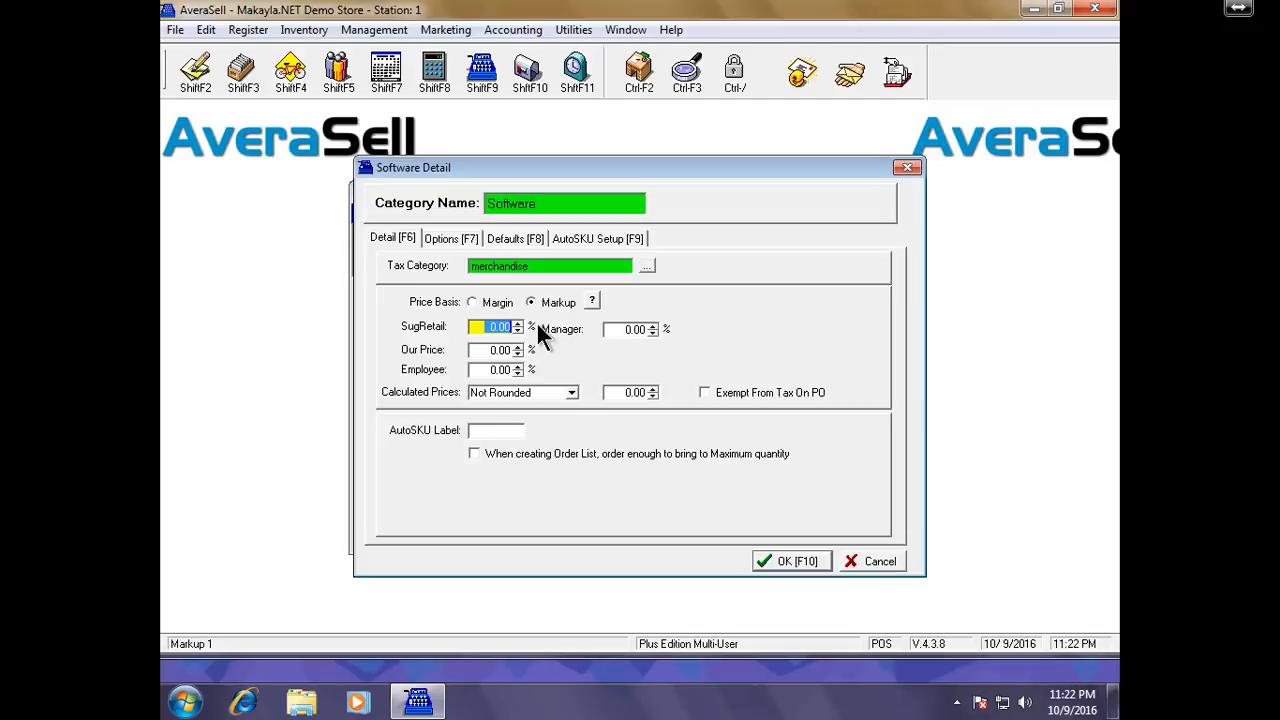
{"action": "type", "text": "15"}
{"action": "key", "text": "Tab"}
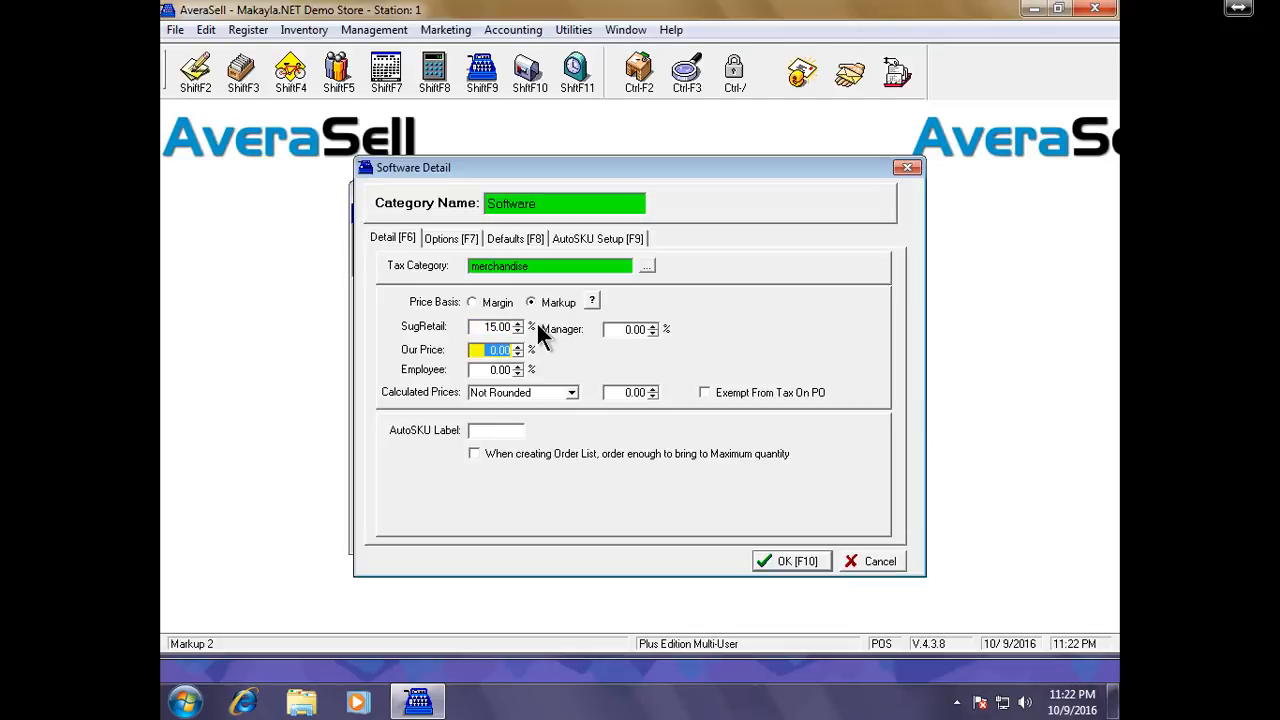
{"action": "type", "text": "10"}
{"action": "key", "text": "Tab"}
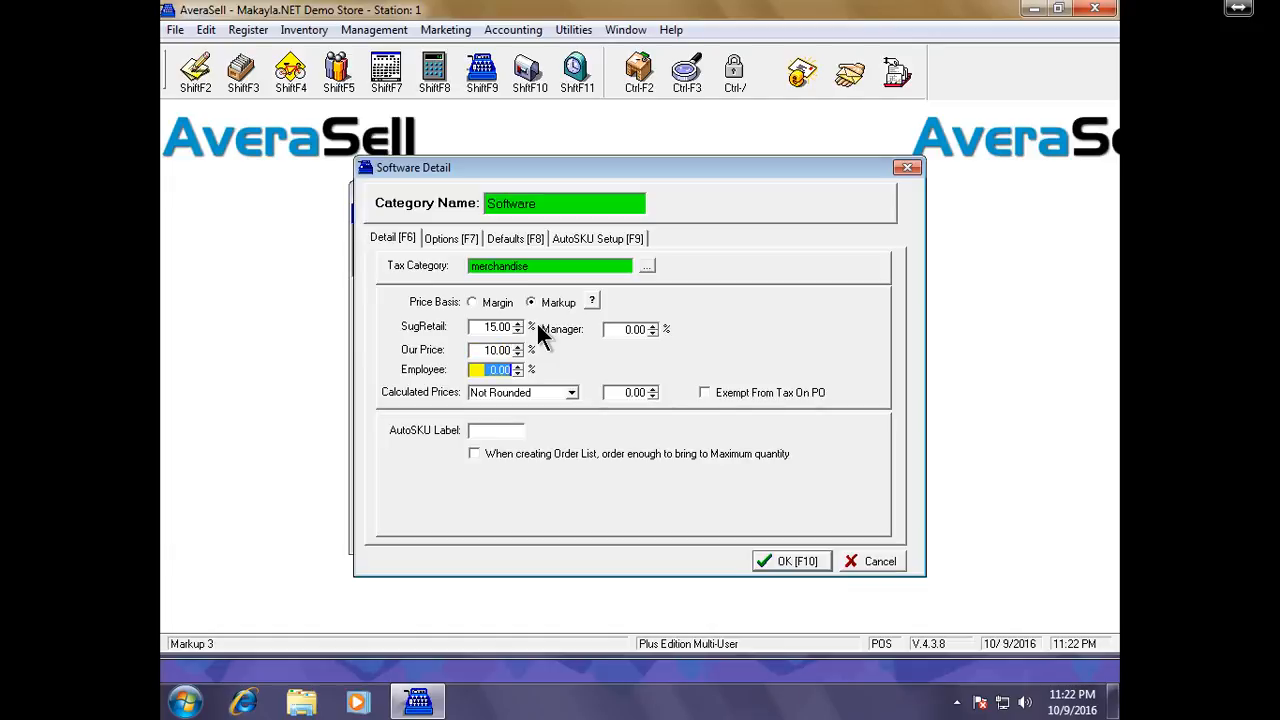
{"action": "type", "text": "5"}
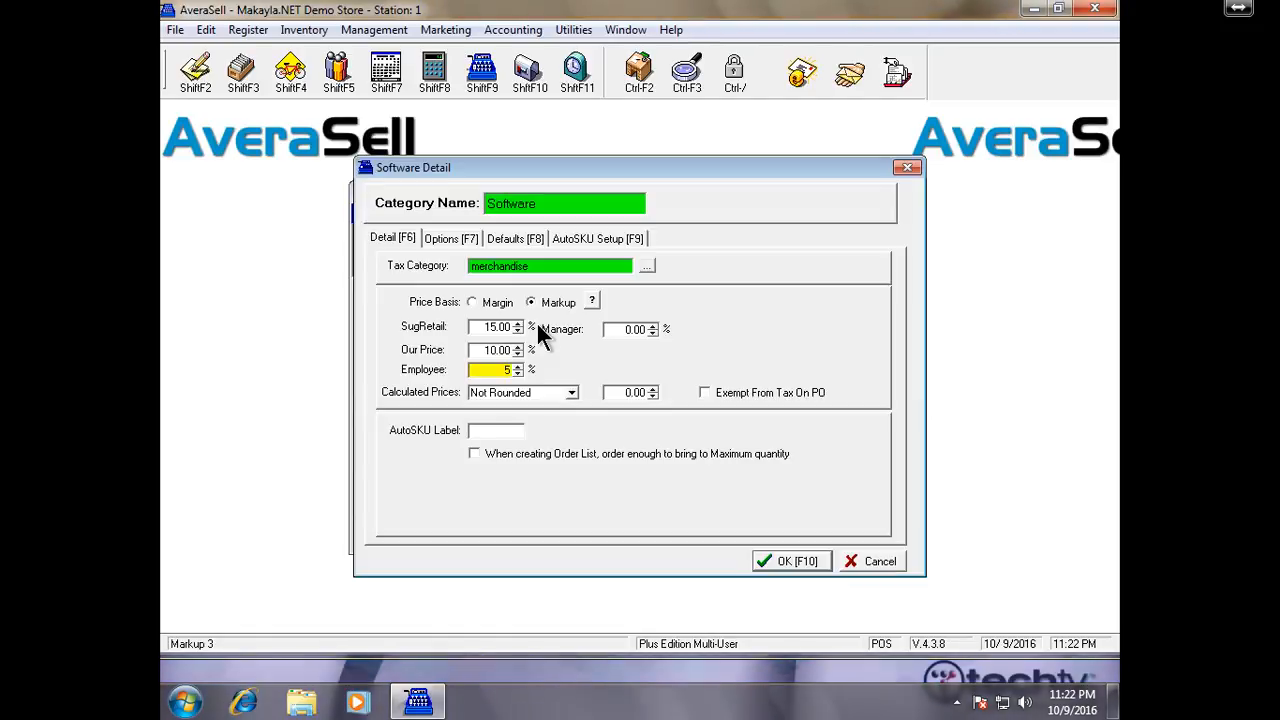
{"action": "key", "text": "Tab"}
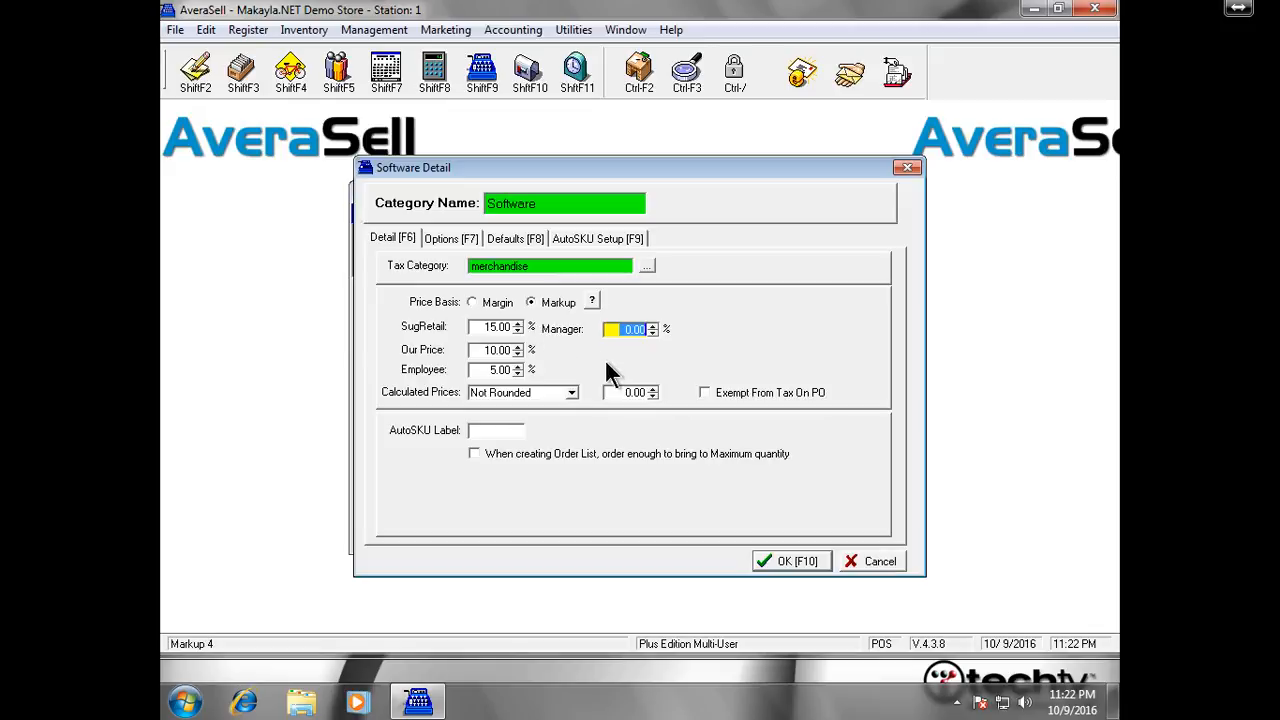
Save Software, then add a Hardware category with Merchandise as its tax category
{"action": "left_click", "coordinate": [797, 556]}
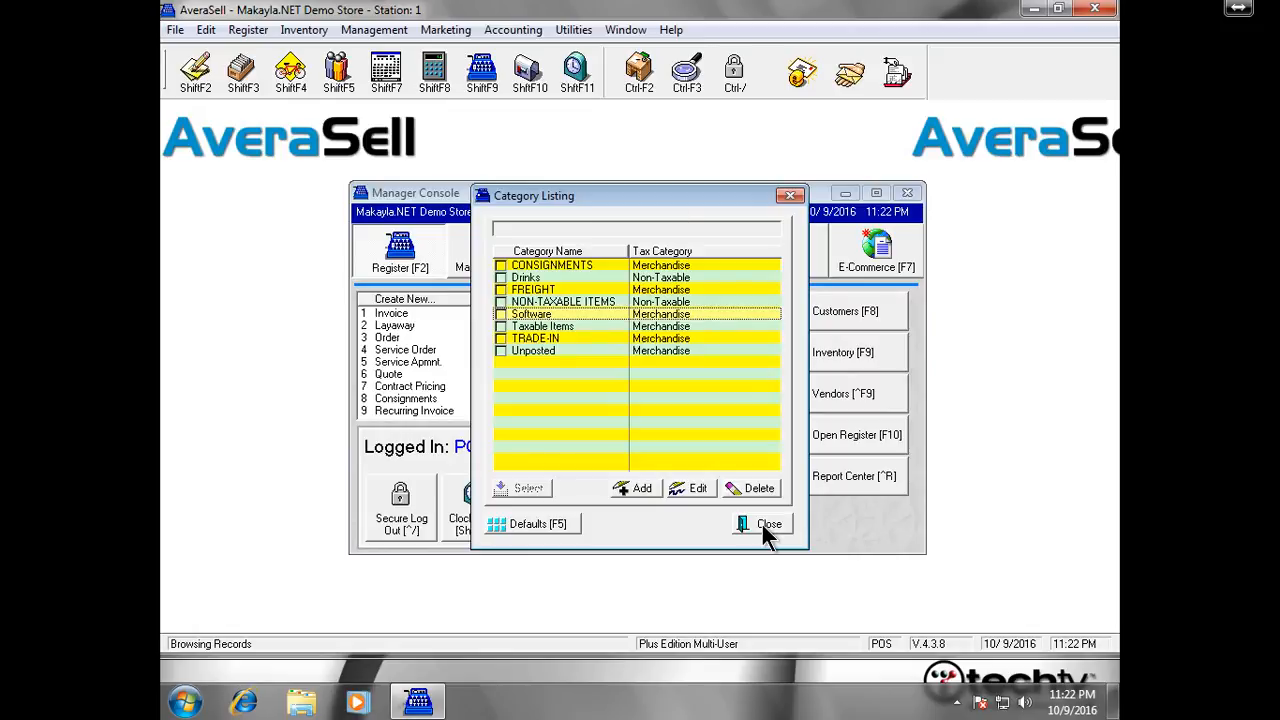
{"action": "left_click", "coordinate": [648, 494]}
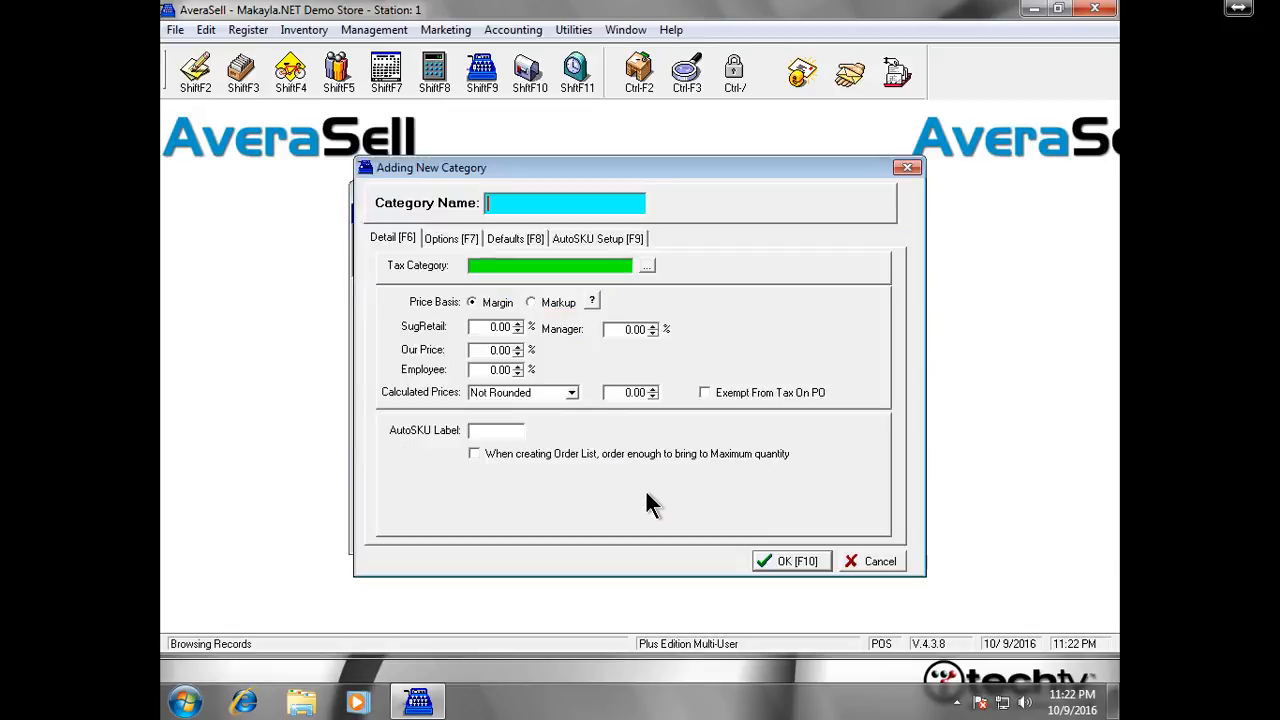
{"action": "type", "text": "Hardware"}
{"action": "key", "text": "Return"}
{"action": "key", "text": "Tab"}
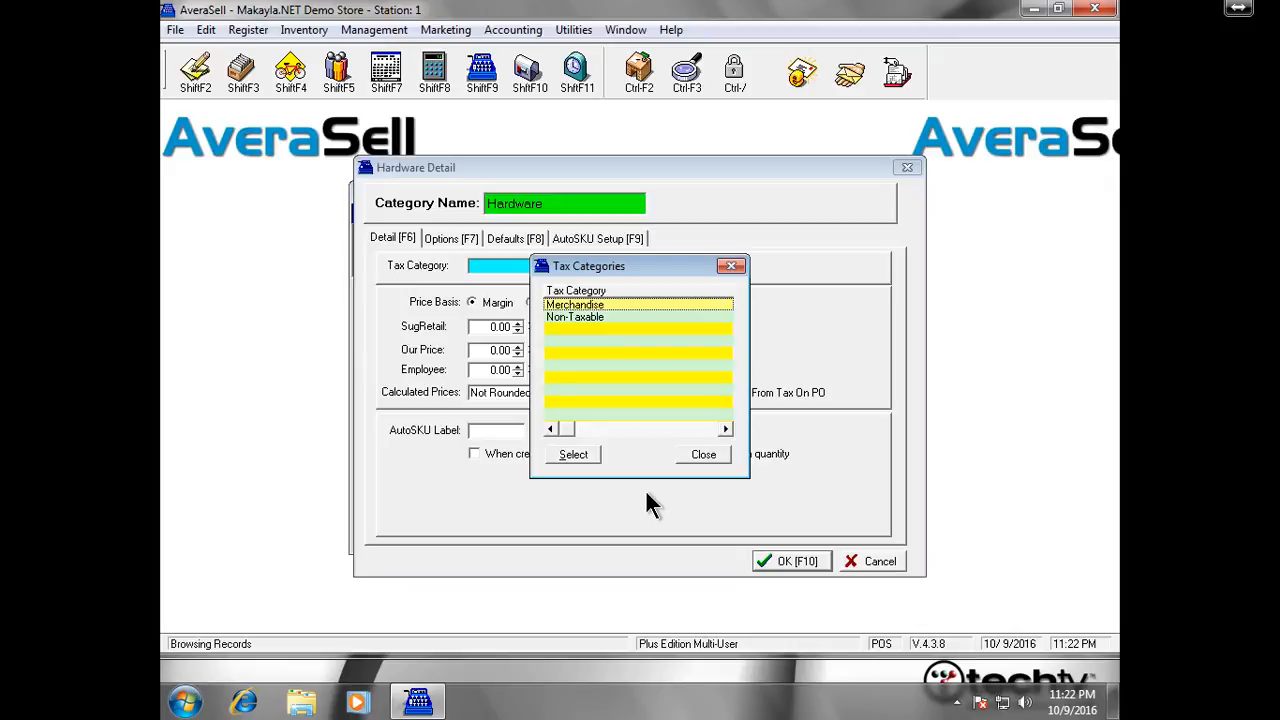
{"action": "key", "text": "Return"}
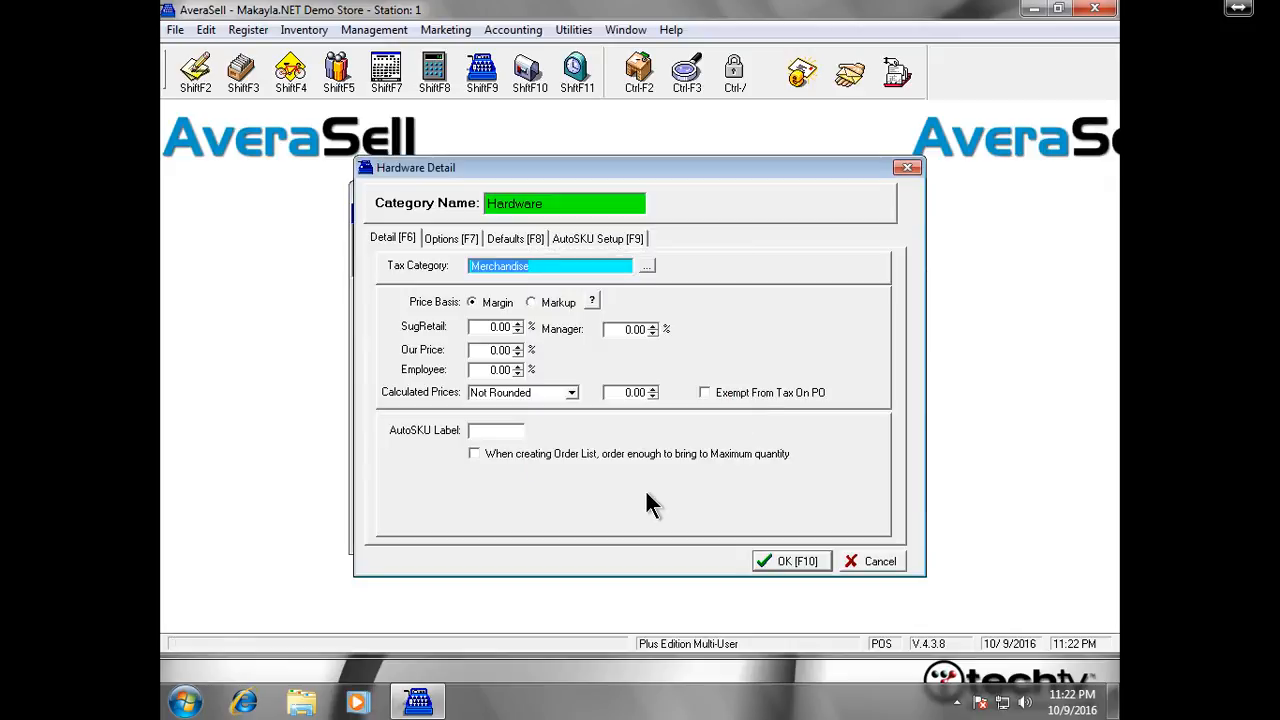
Enter Hardware price percentages: 15.00 suggested retail, 10.00 our price, 5.00 employee
{"action": "left_click", "coordinate": [474, 326]}
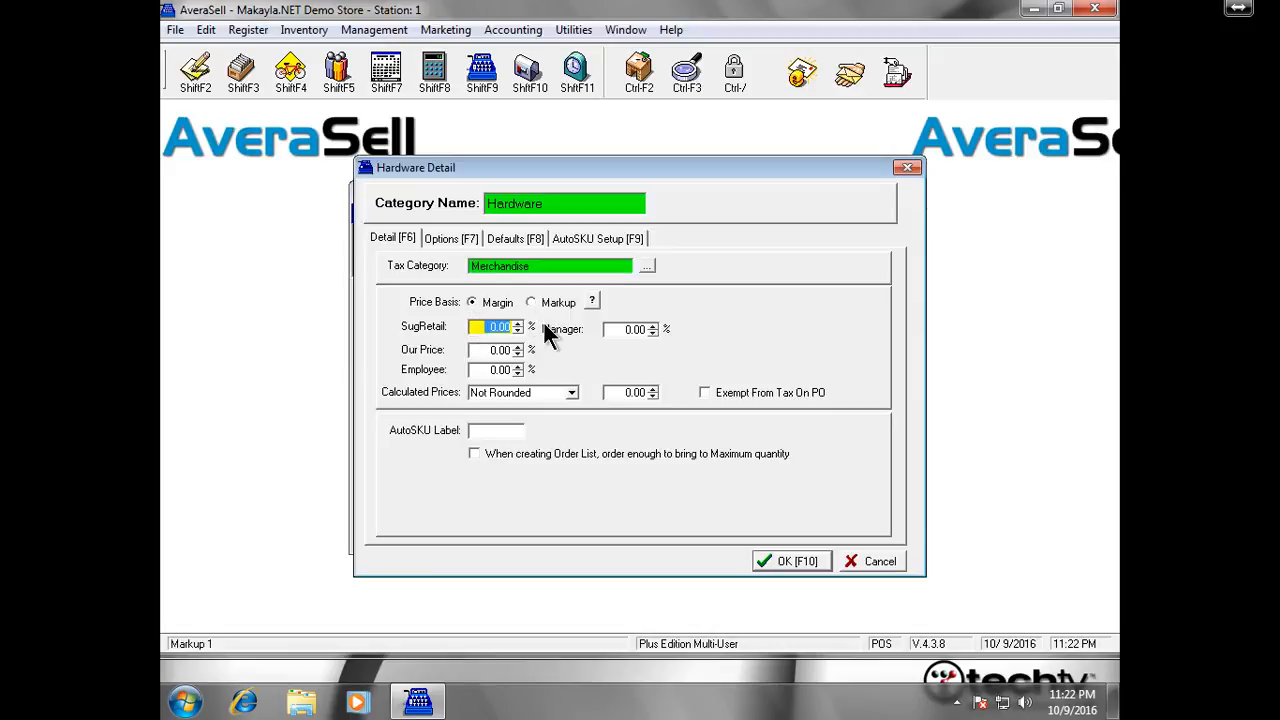
{"action": "type", "text": "20"}
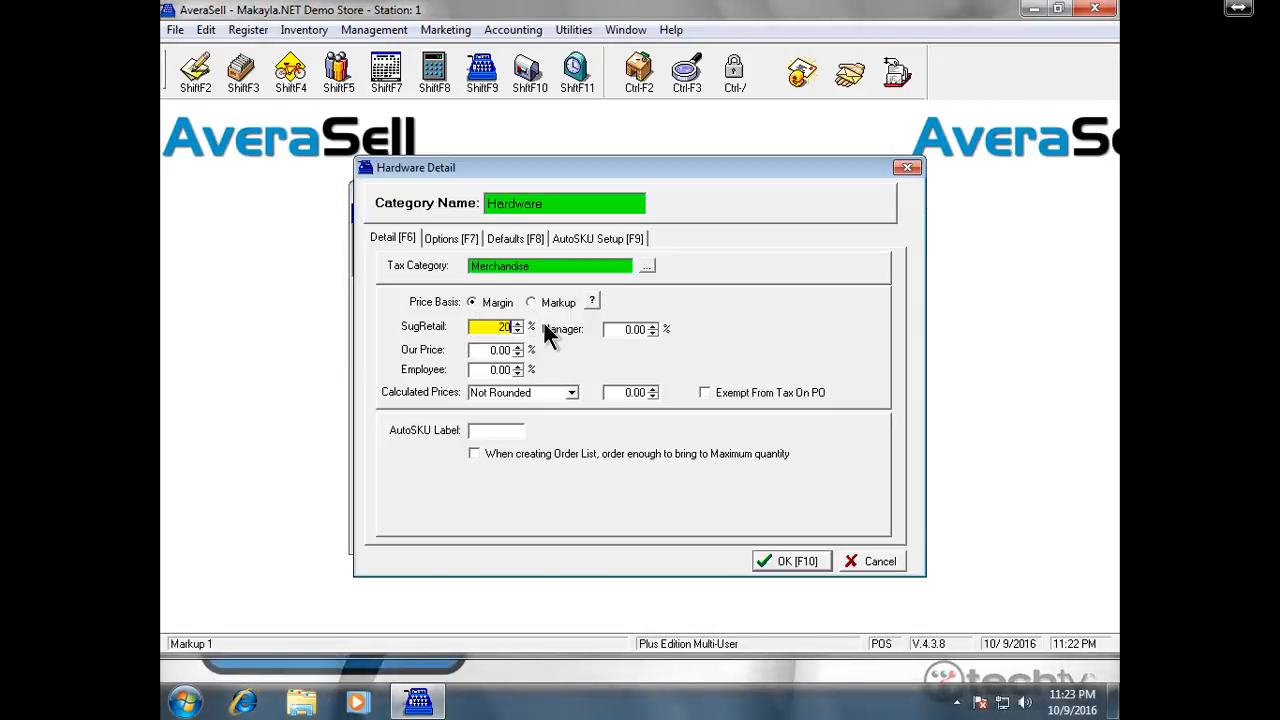
{"action": "key", "text": "BackSpace"}
{"action": "key", "text": "Tab"}
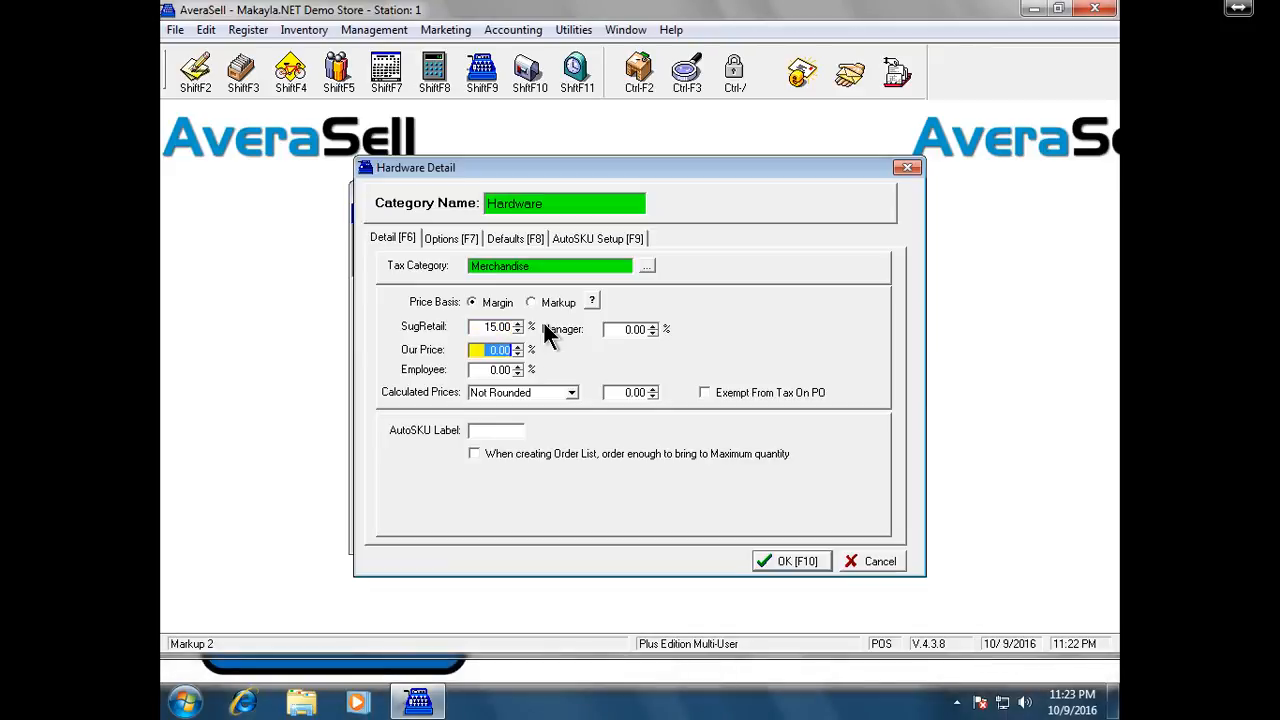
{"action": "type", "text": "10"}
{"action": "key", "text": "Tab"}
{"action": "type", "text": "5"}
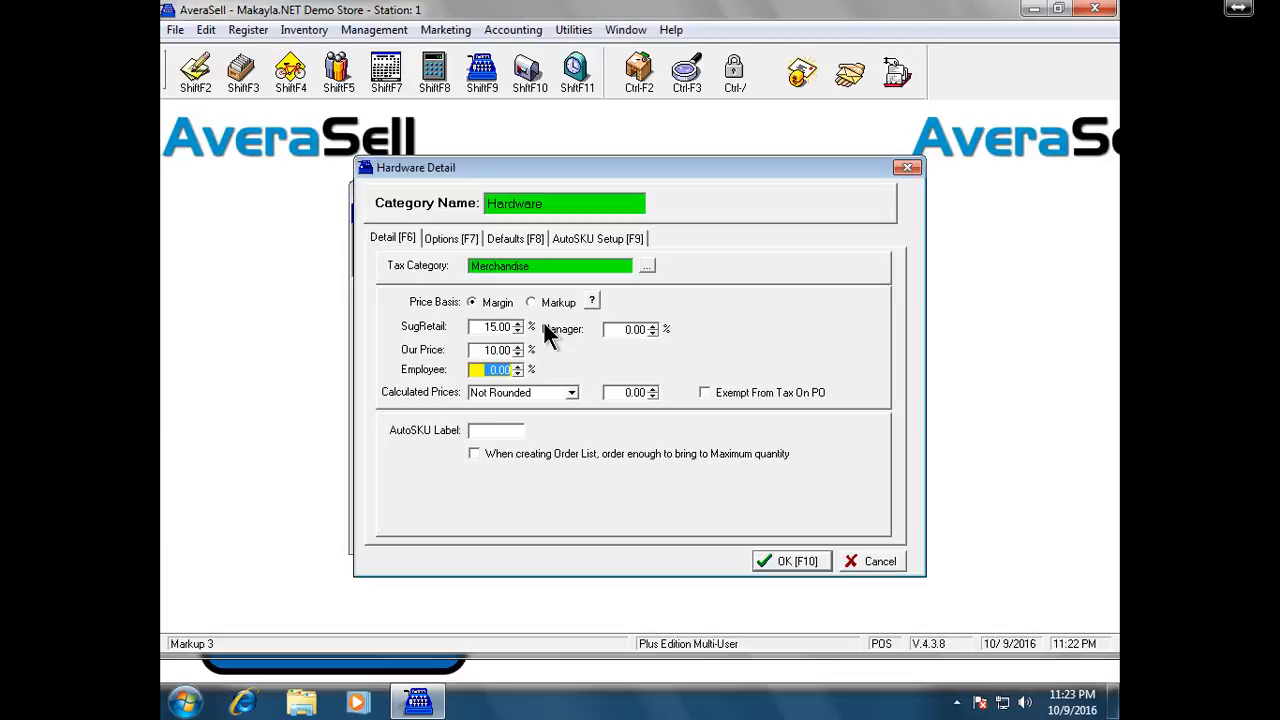
{"action": "key", "text": "Tab"}
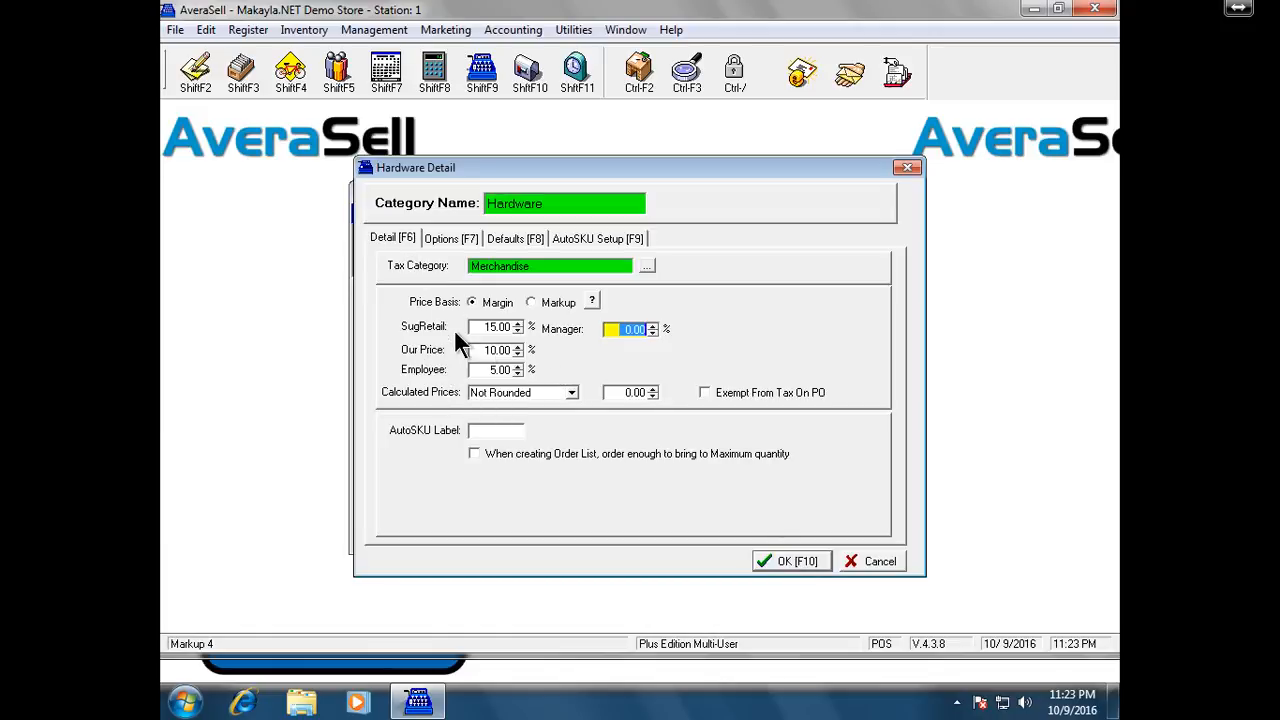
Review Hardware's Options and Defaults, save it, and reopen Drinks from the listing
{"action": "left_click", "coordinate": [460, 238]}
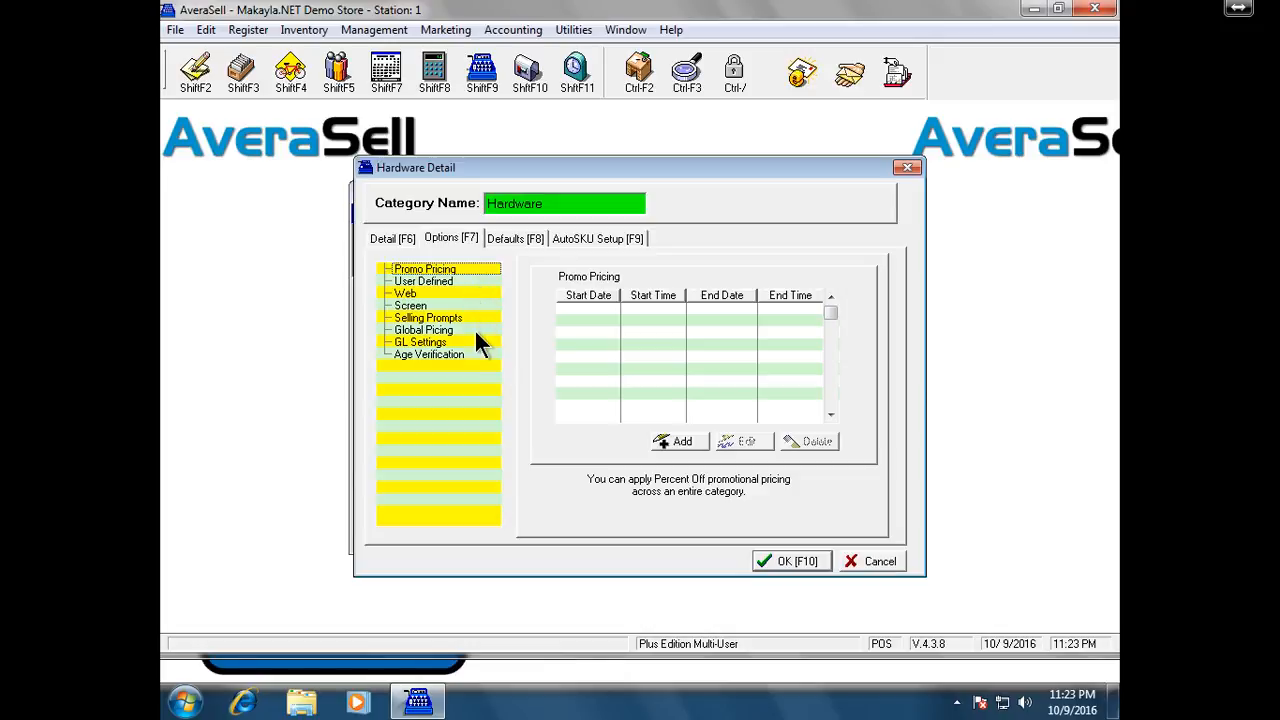
{"action": "left_click", "coordinate": [533, 245]}
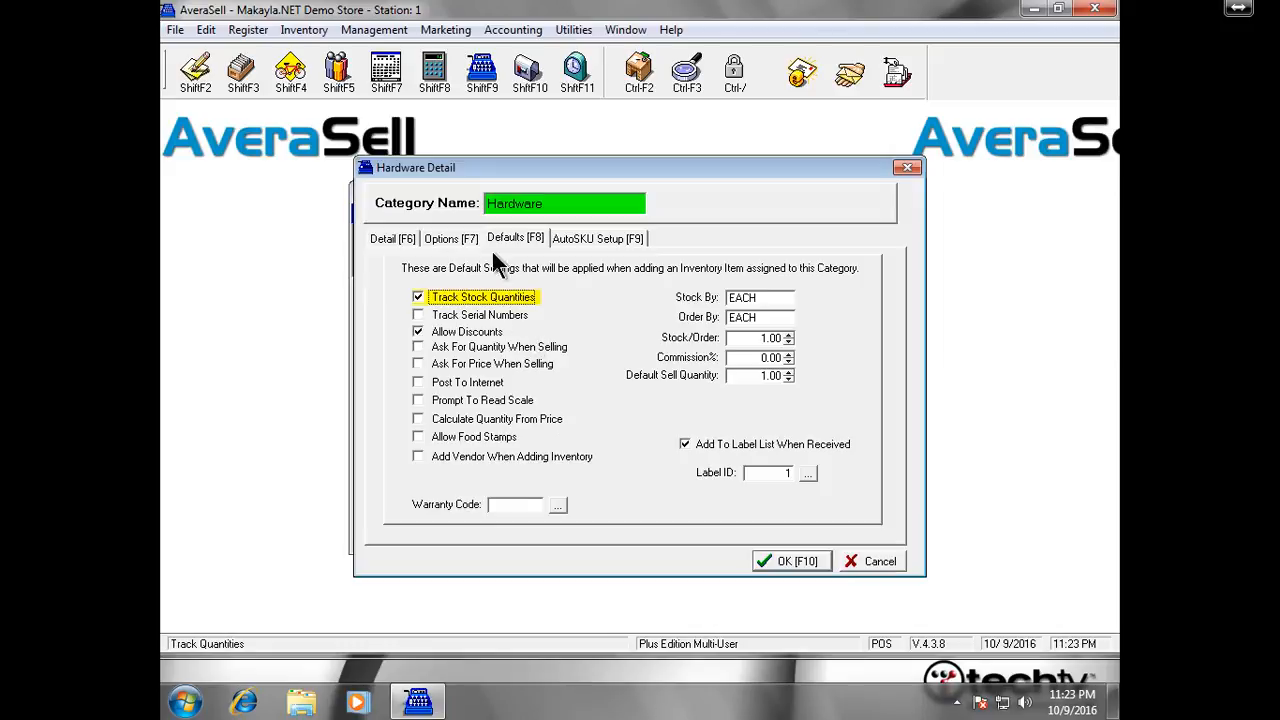
{"action": "left_click", "coordinate": [765, 558]}
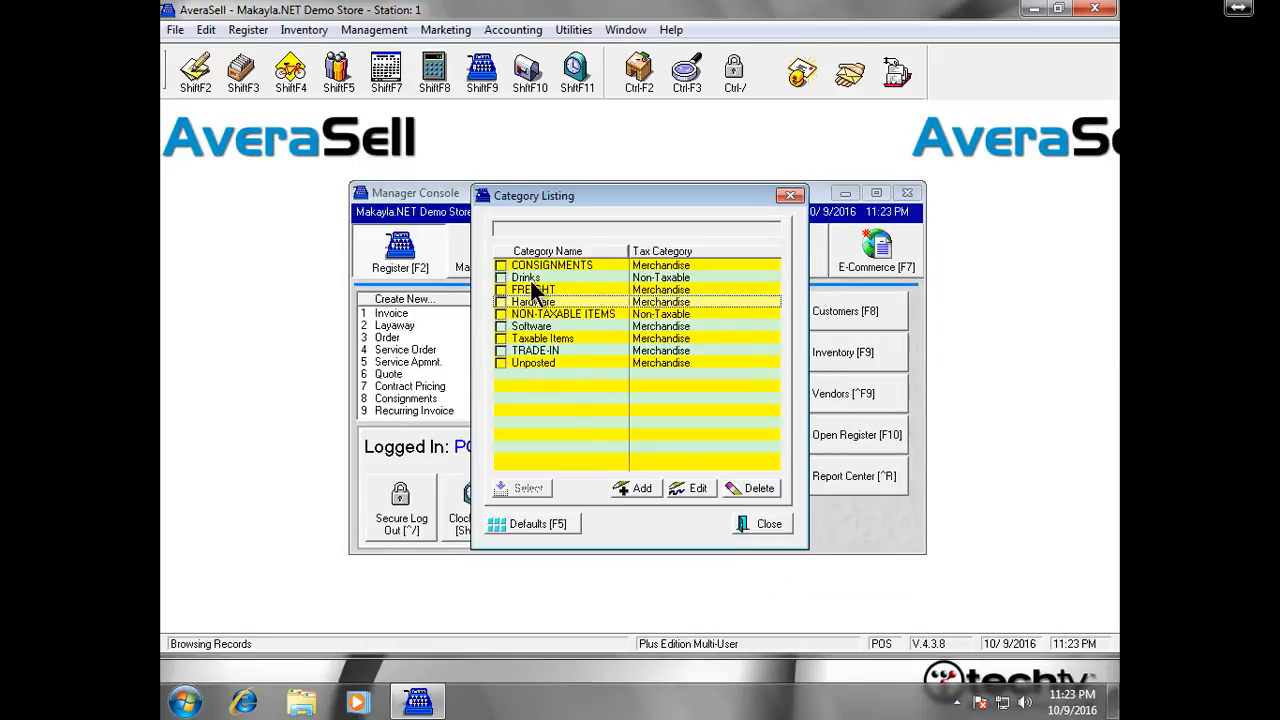
{"action": "double_click", "coordinate": [553, 276]}
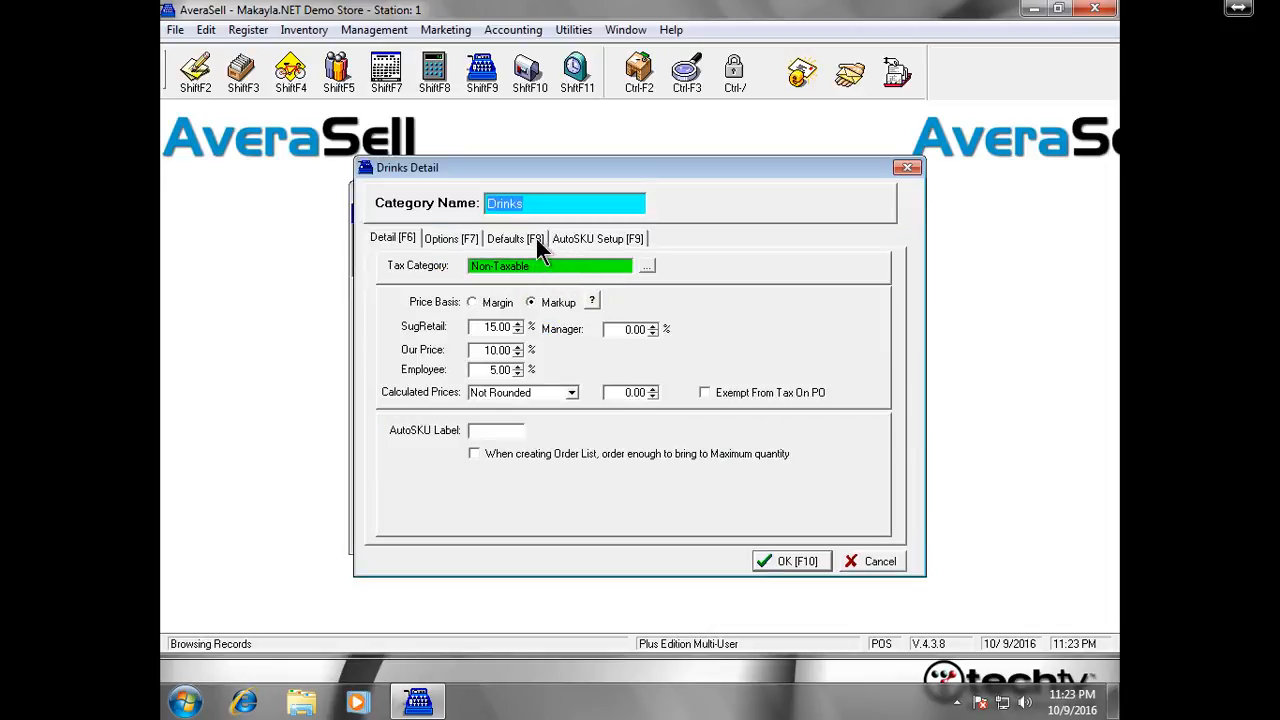
Tick Allow Food Stamps in the Drinks defaults and save the category
{"action": "left_click", "coordinate": [536, 240]}
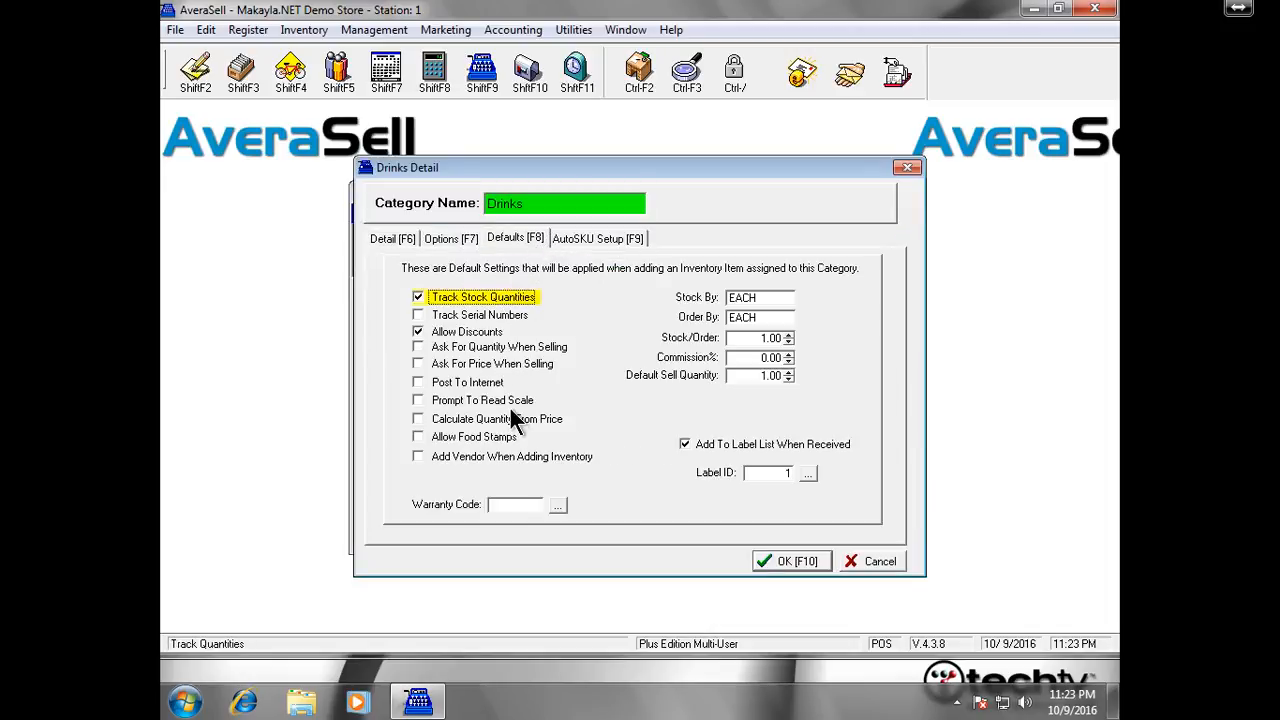
{"action": "left_click", "coordinate": [503, 440]}
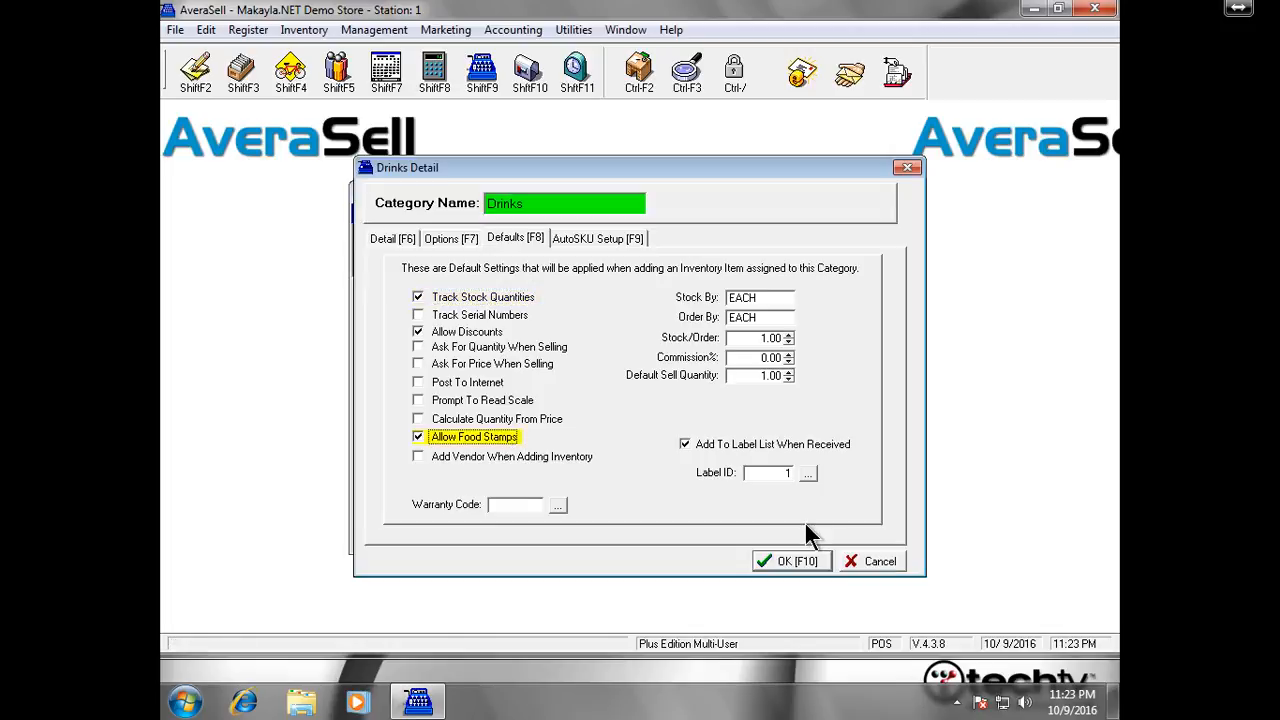
{"action": "left_click", "coordinate": [794, 559]}
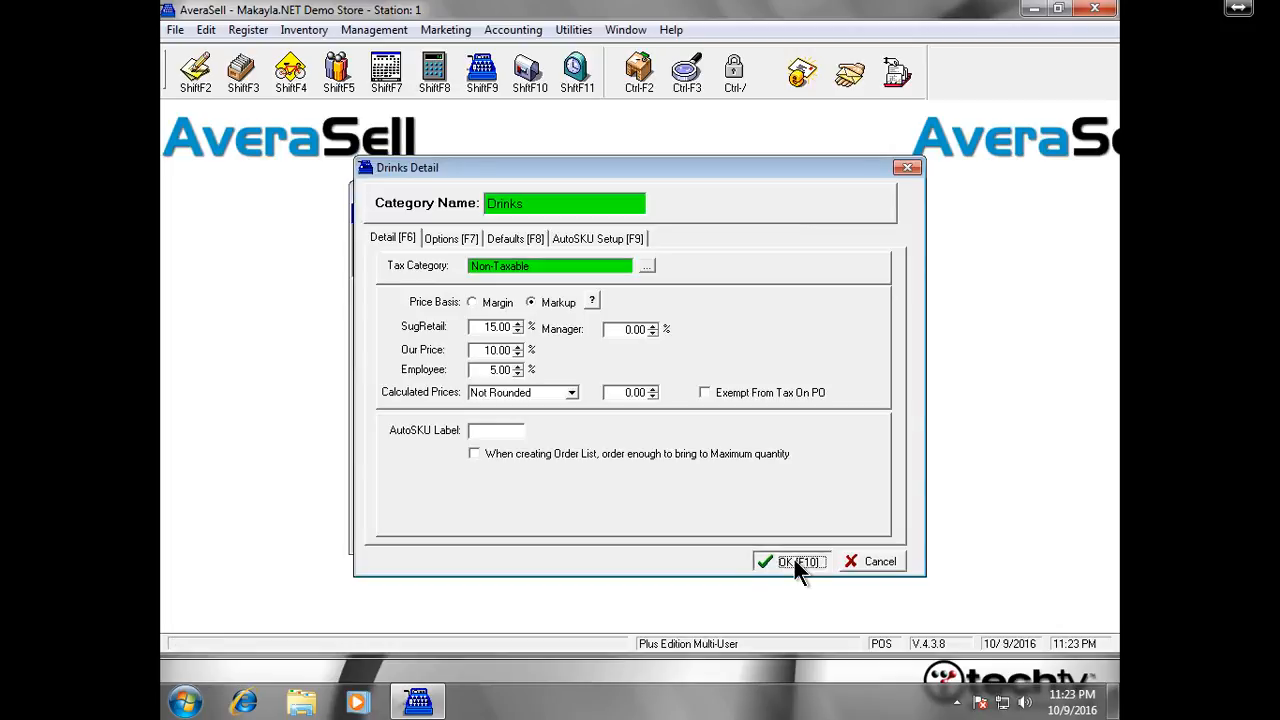
{"action": "left_click", "coordinate": [794, 559]}
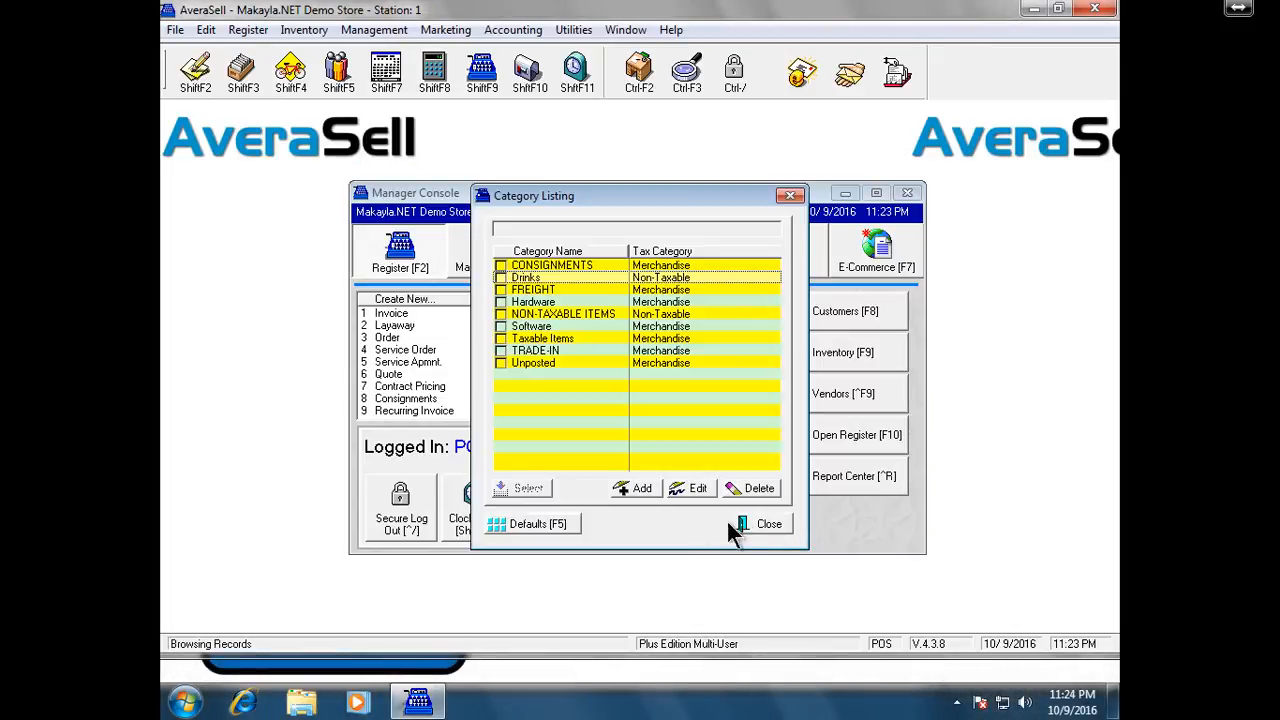
Add a new category named Admin with Non-Taxable as its tax category
{"action": "left_click", "coordinate": [643, 490]}
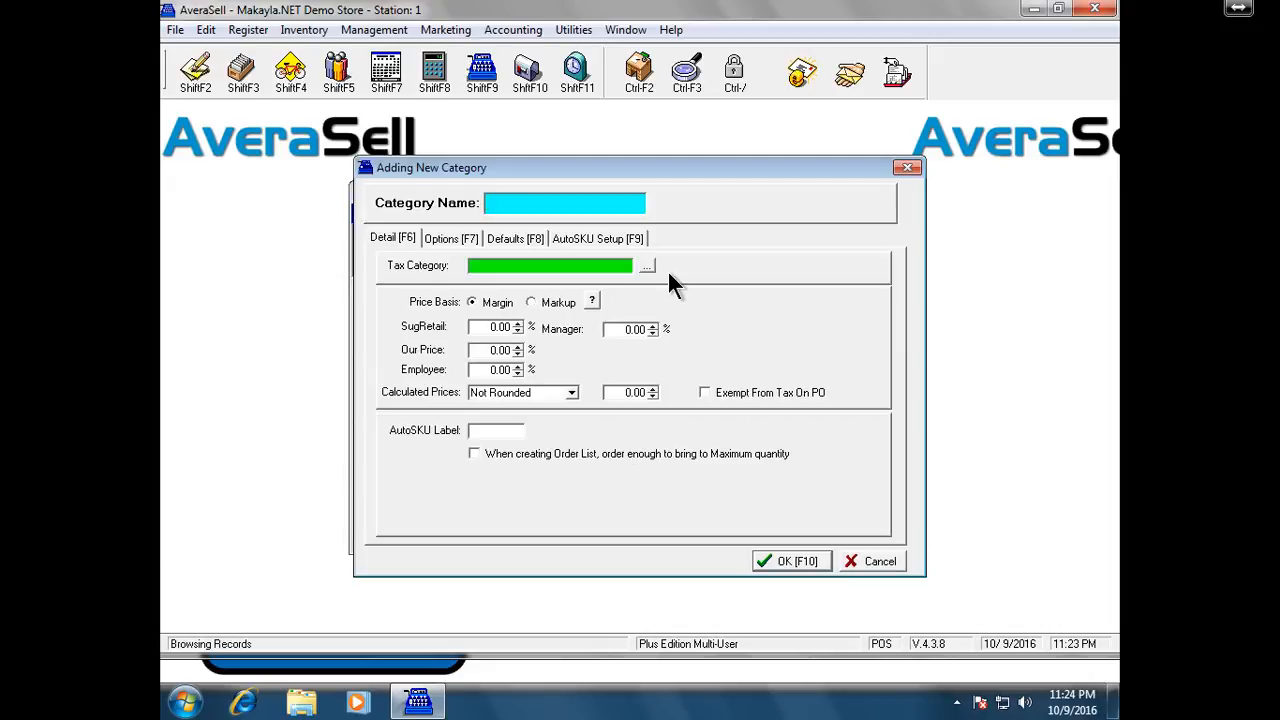
{"action": "type", "text": "Admin"}
{"action": "key", "text": "Tab"}
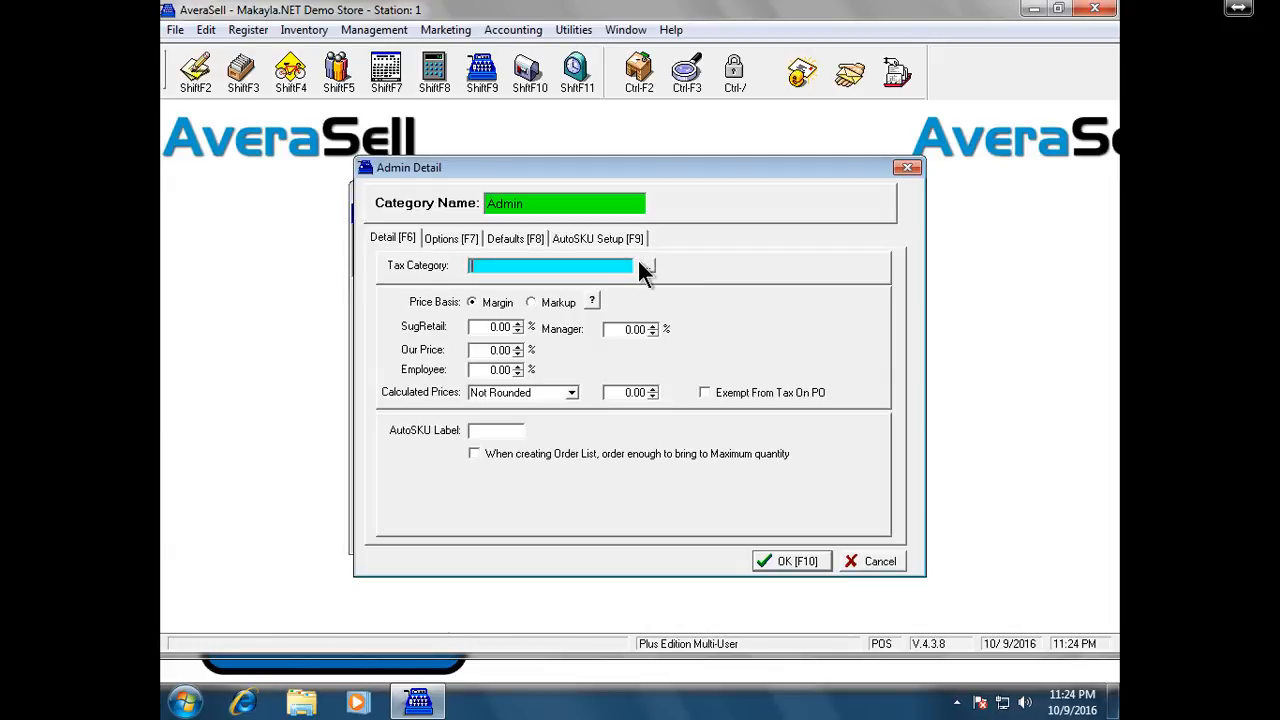
{"action": "left_click", "coordinate": [645, 266]}
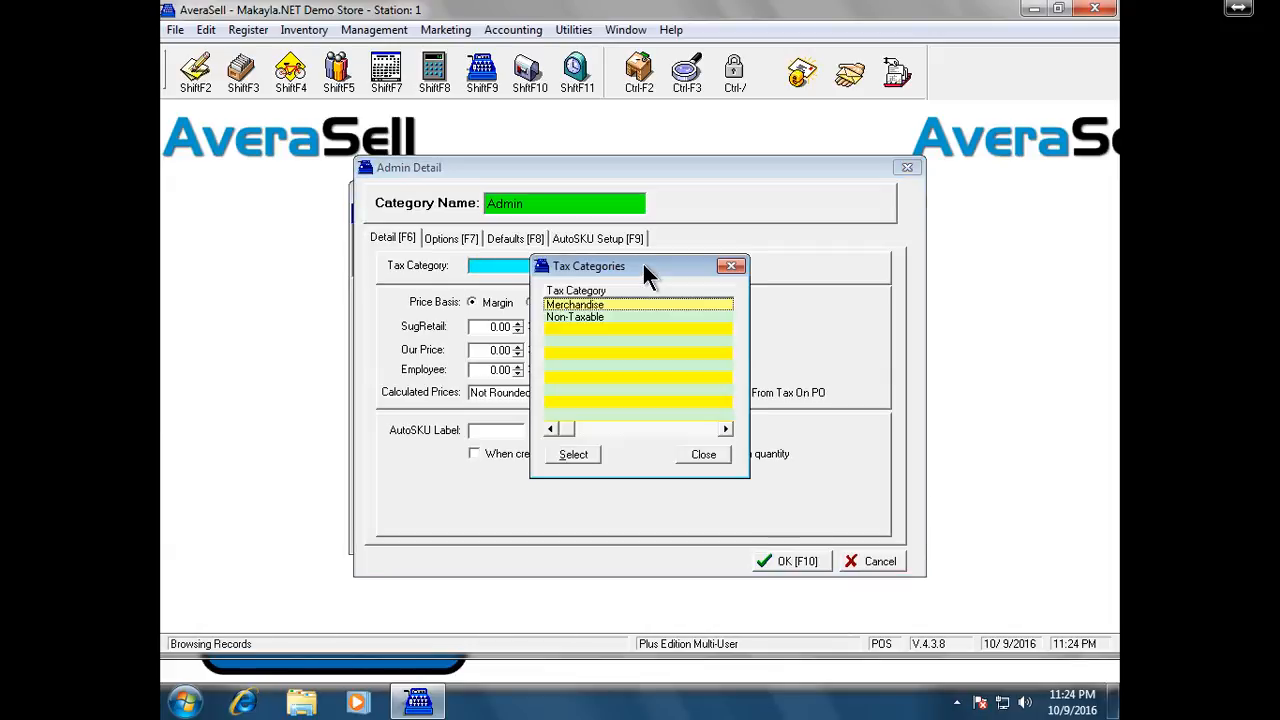
{"action": "left_click", "coordinate": [618, 318]}
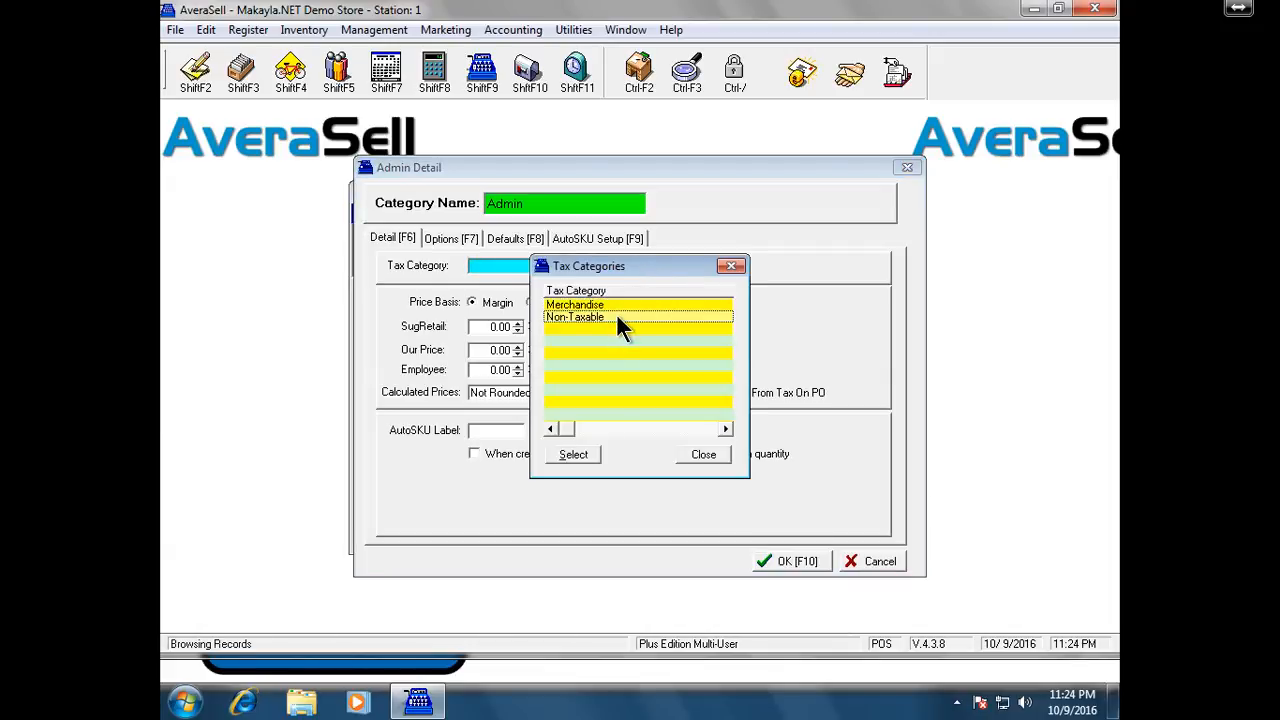
{"action": "left_click", "coordinate": [575, 455]}
{"action": "left_click", "coordinate": [578, 456]}
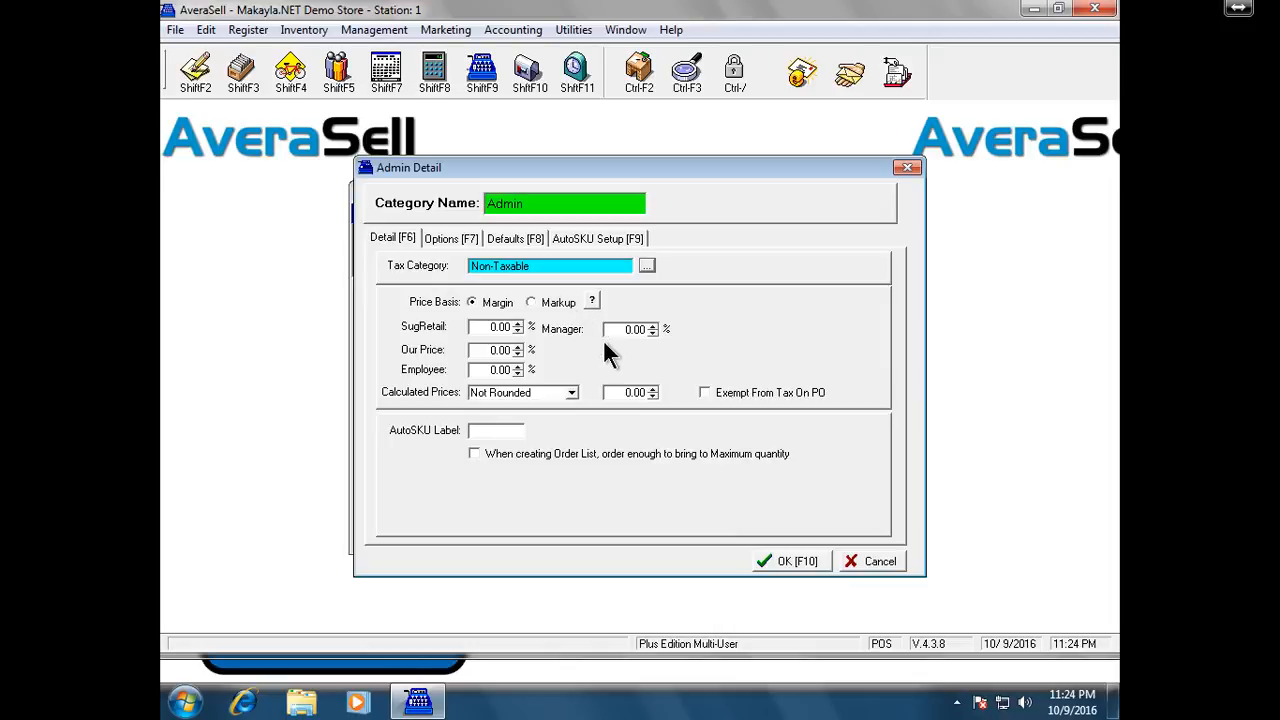
Turn off Track Stock Quantities, turn on Ask For Price When Selling, and save Admin
{"action": "left_click", "coordinate": [522, 236]}
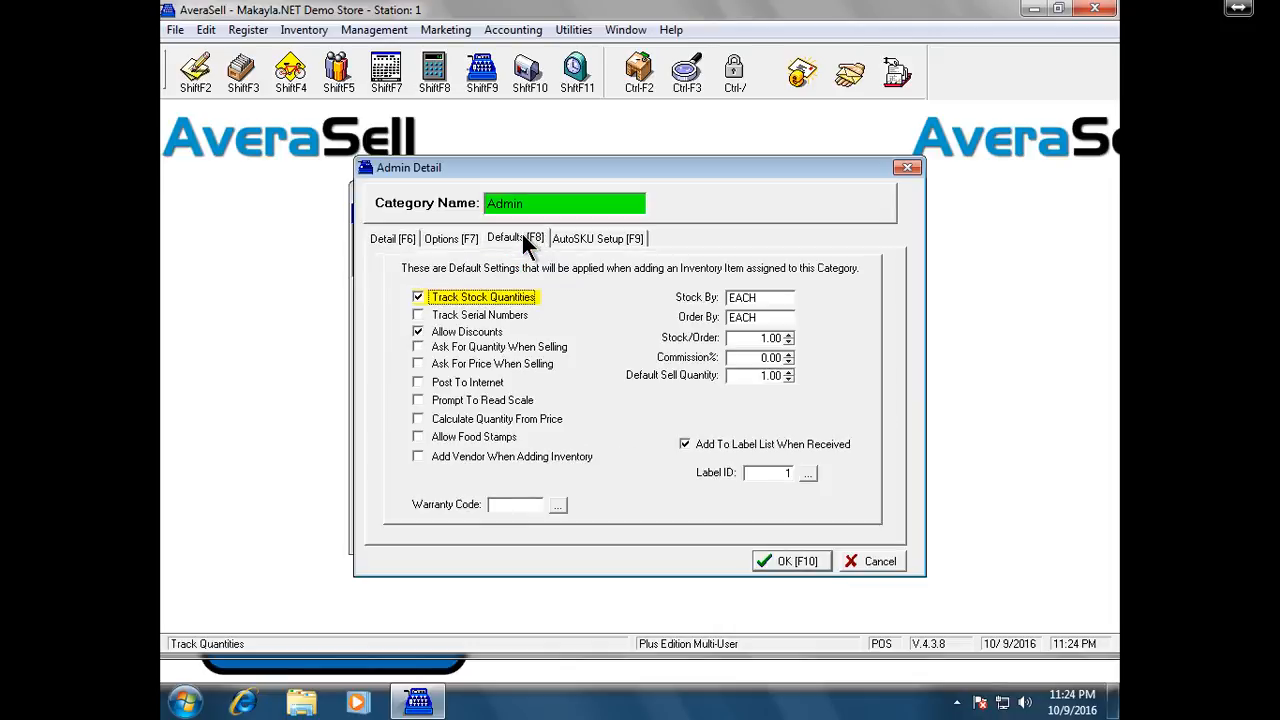
{"action": "left_click", "coordinate": [520, 298]}
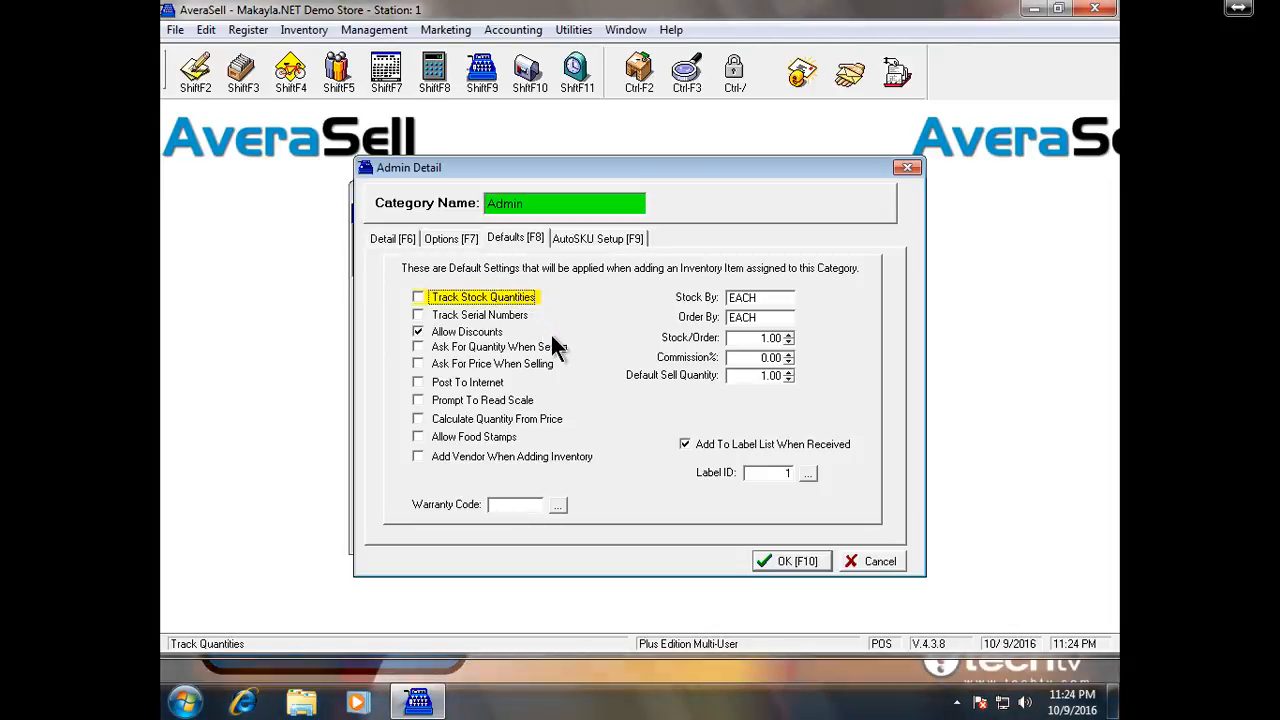
{"action": "left_click", "coordinate": [548, 368]}
{"action": "left_click", "coordinate": [548, 370]}
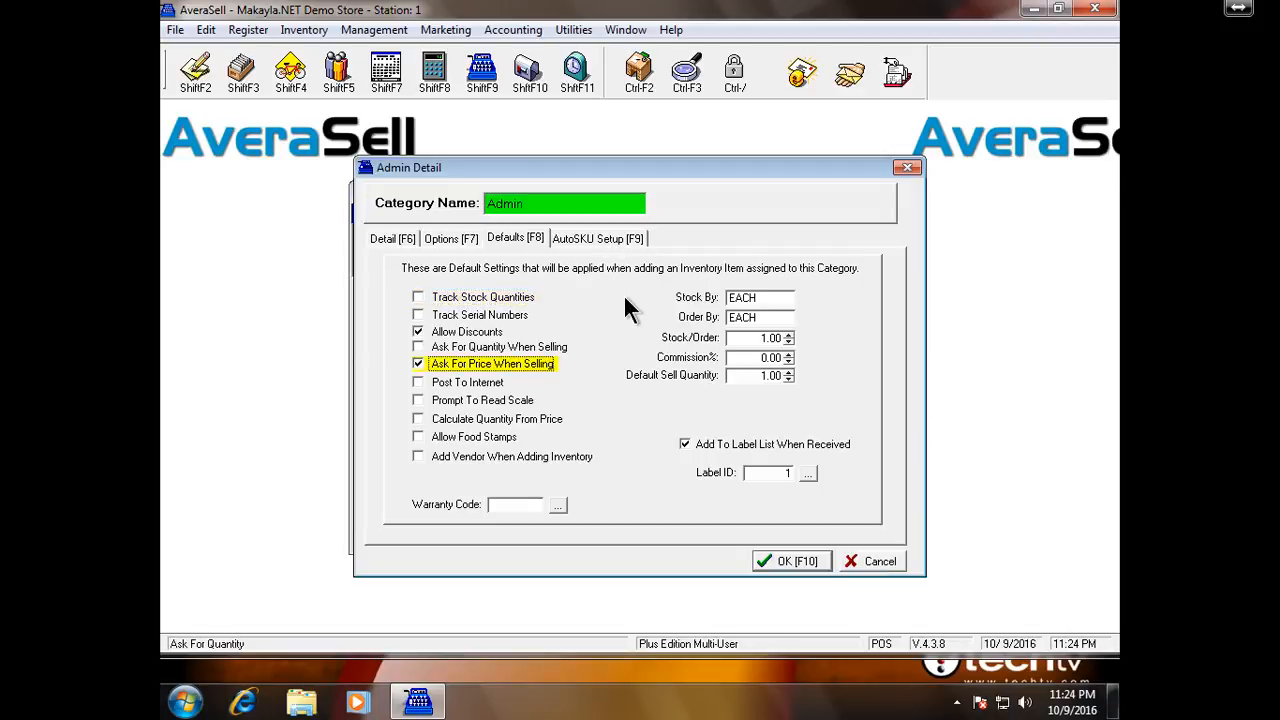
{"action": "left_click", "coordinate": [787, 560]}
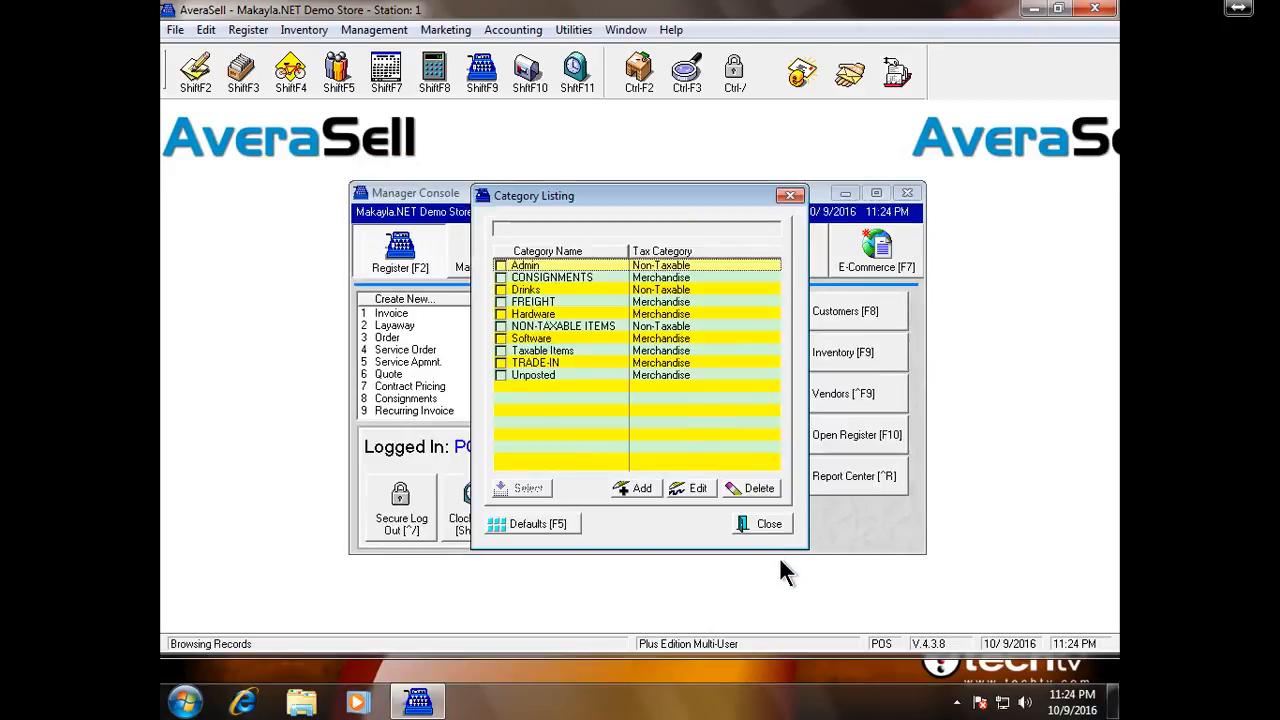
Close the listing, open Utilities > Departments, select Merchandise and open Assign Category
{"action": "left_click", "coordinate": [772, 529]}
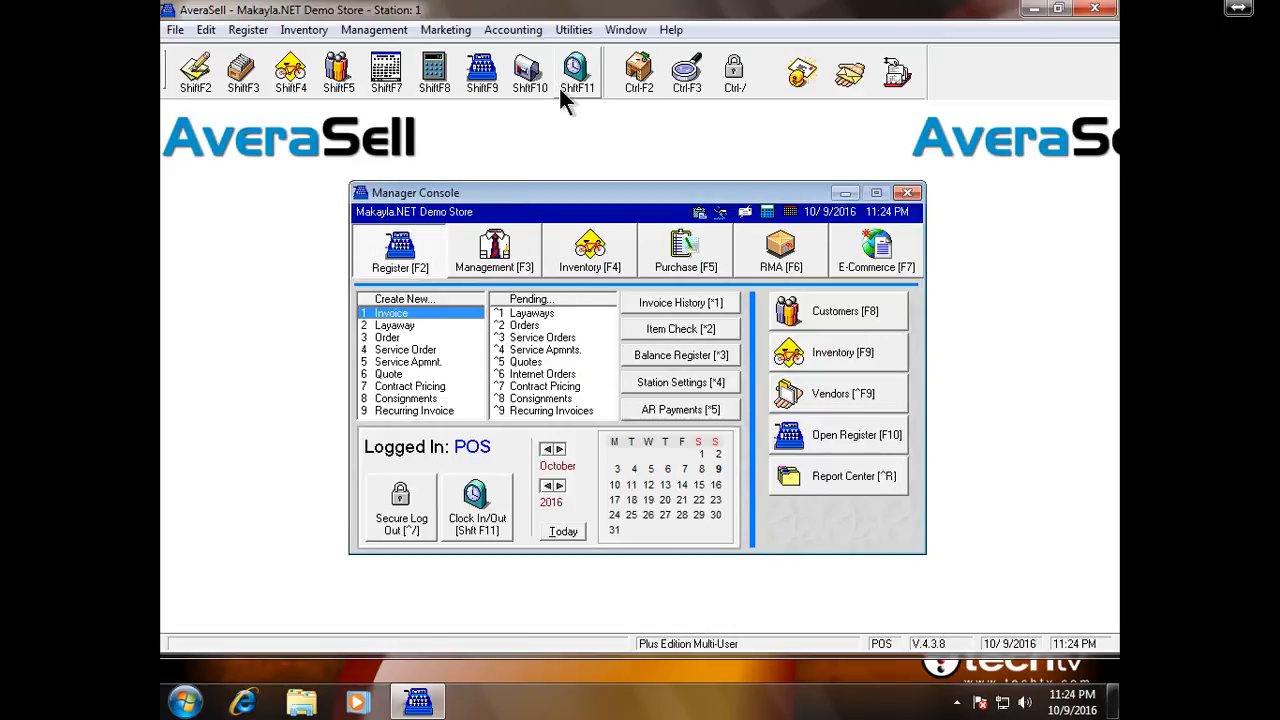
{"action": "left_click", "coordinate": [574, 31]}
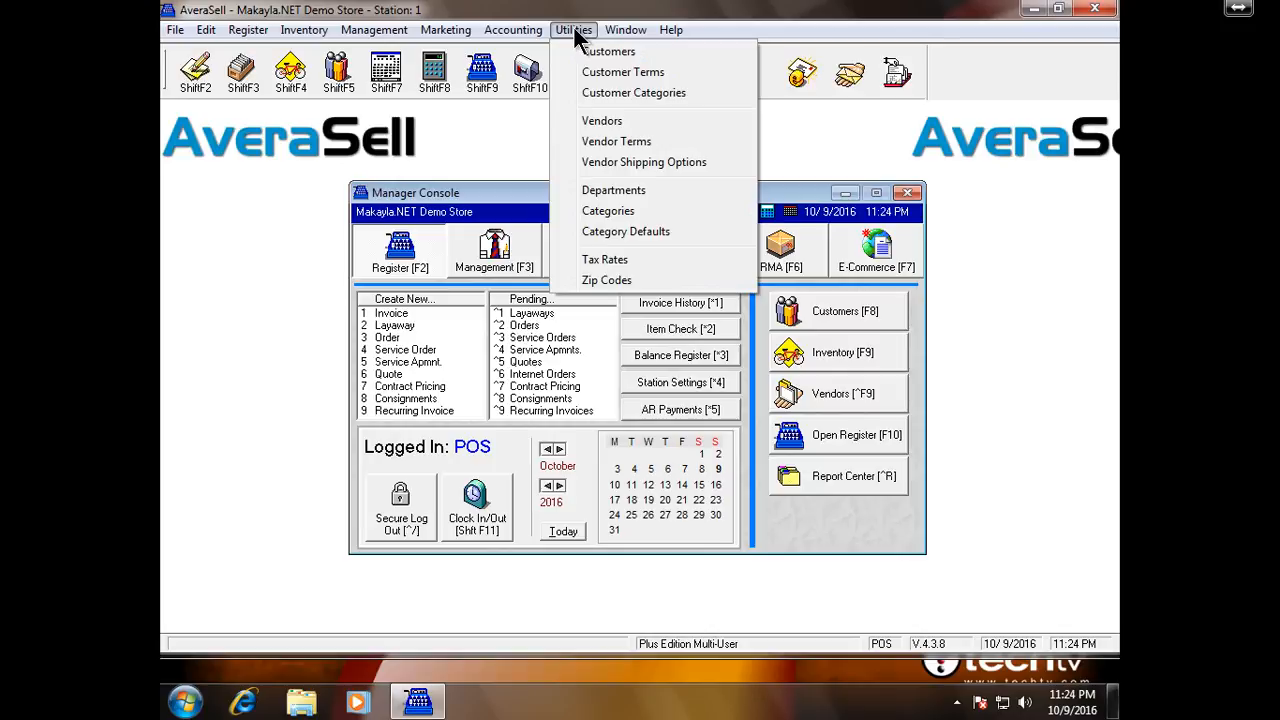
{"action": "left_click", "coordinate": [693, 190]}
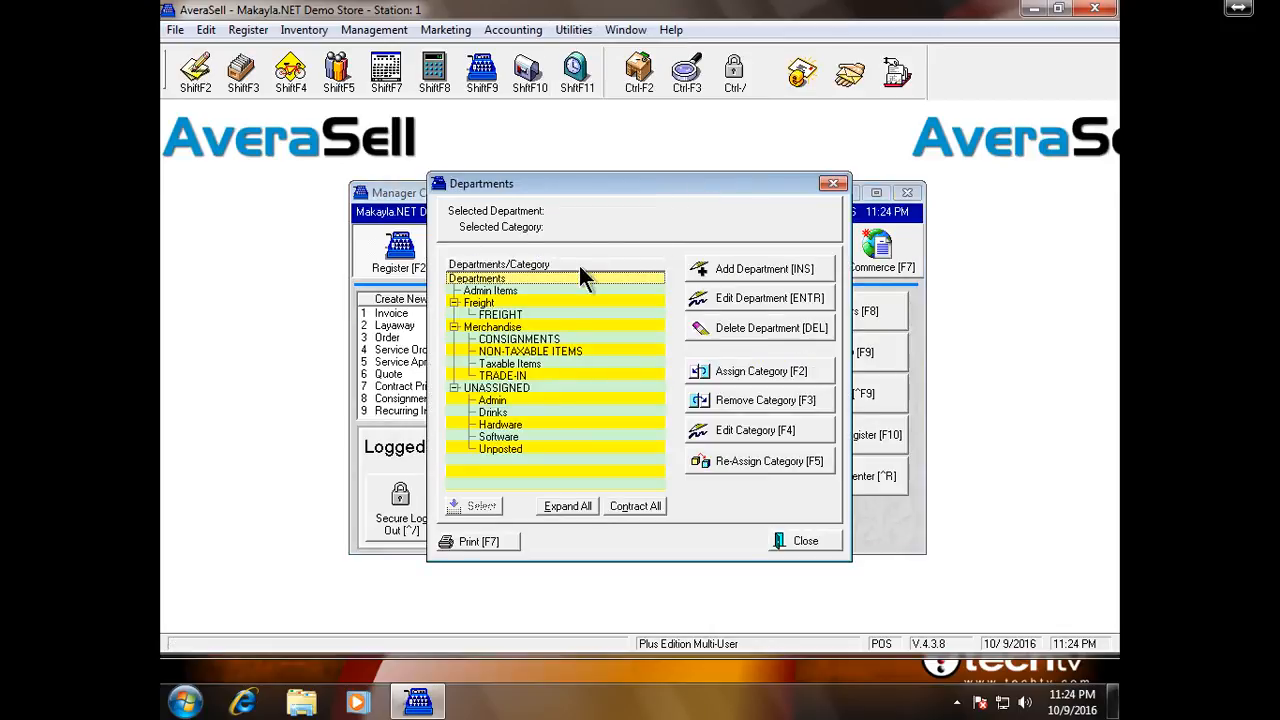
{"action": "left_click", "coordinate": [538, 320]}
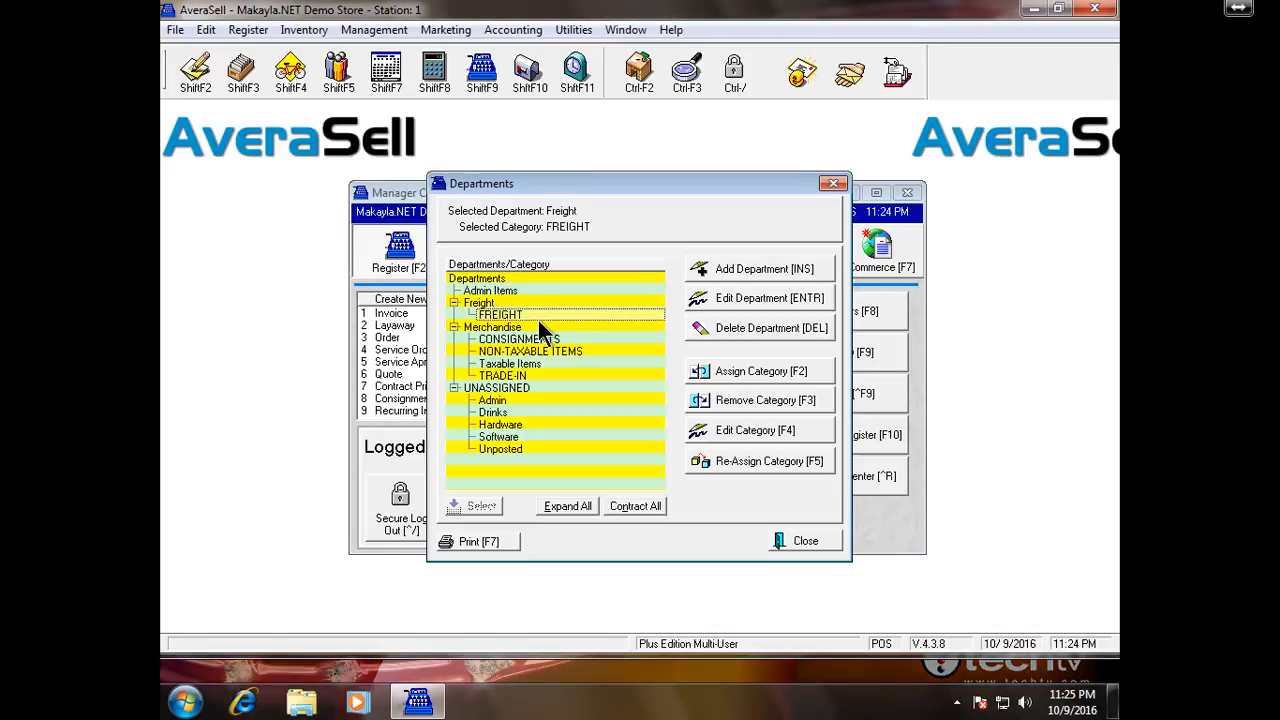
{"action": "left_click", "coordinate": [538, 327]}
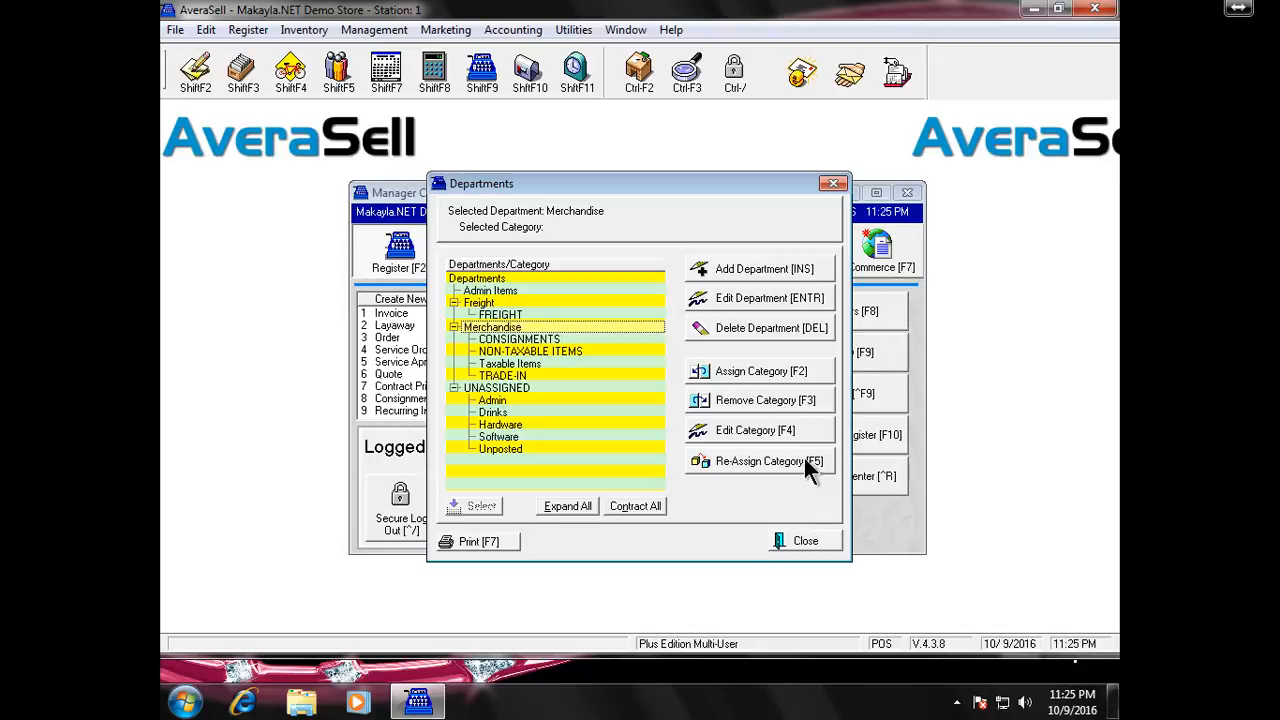
{"action": "left_click", "coordinate": [790, 375]}
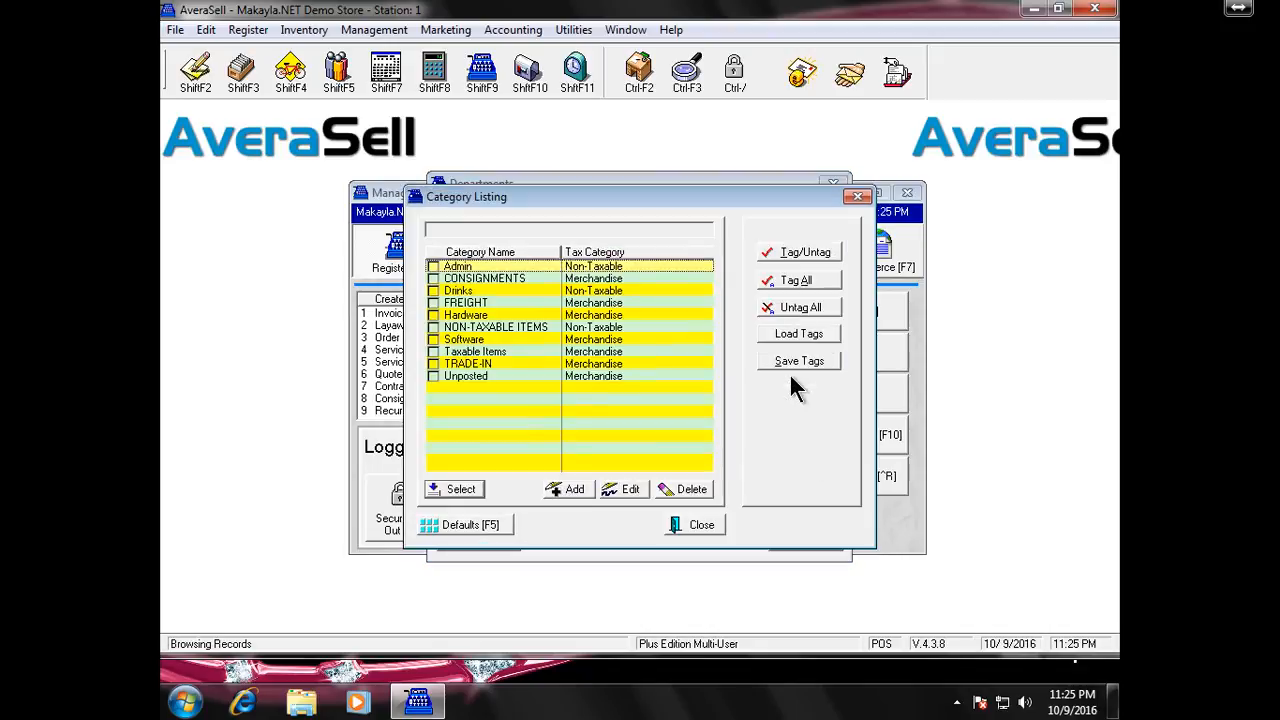
Tag Drinks, Software, TRADE-IN and Taxable Items in the Category Listing for Merchandise
{"action": "left_click", "coordinate": [433, 291]}
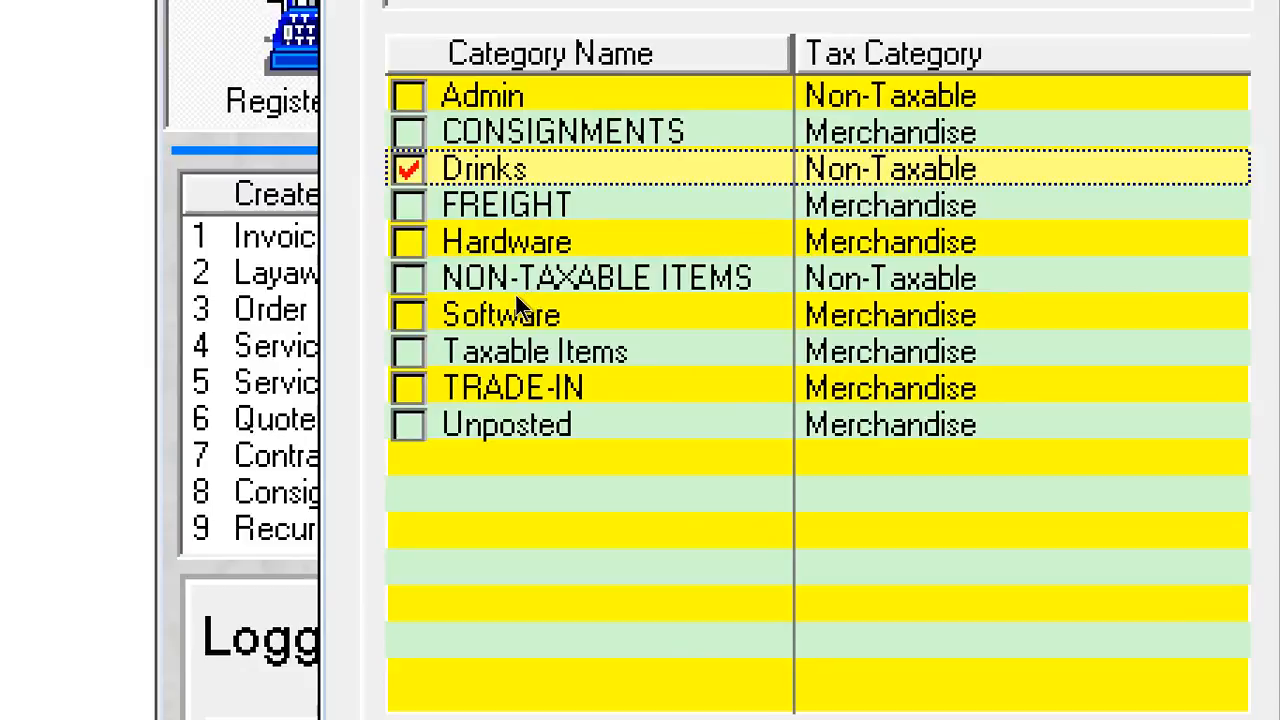
{"action": "left_click", "coordinate": [433, 329]}
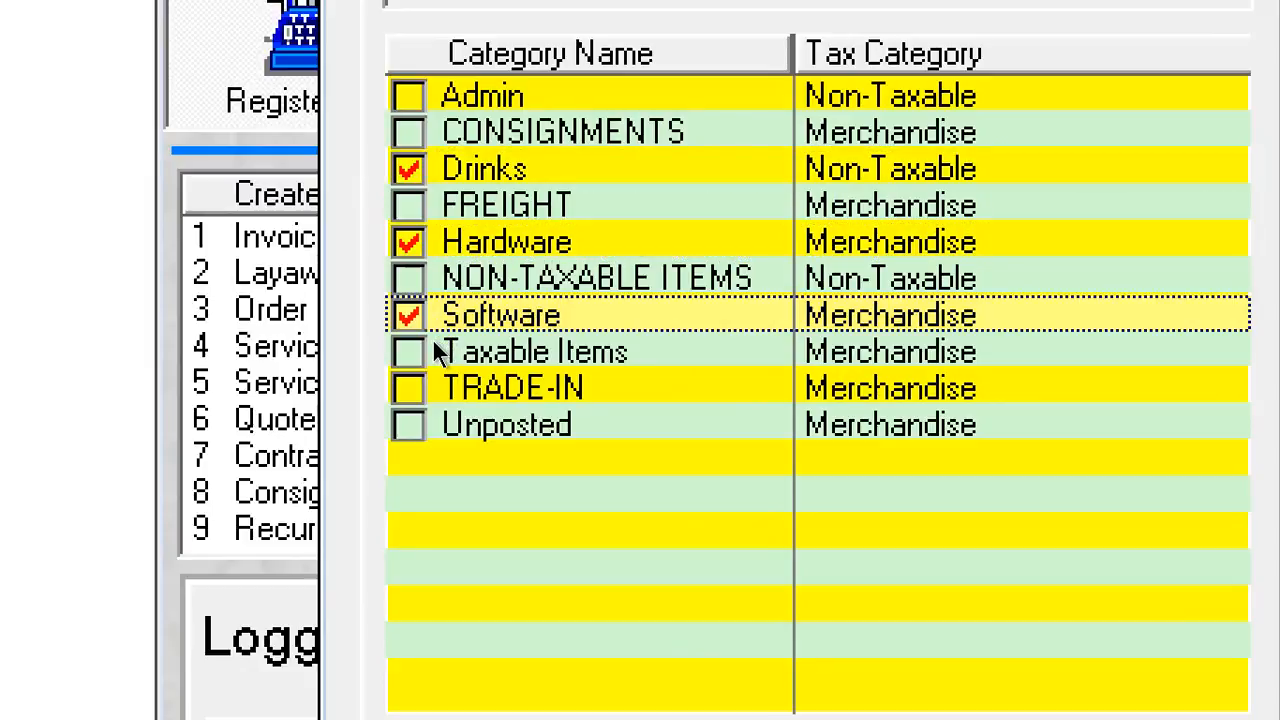
{"action": "left_click", "coordinate": [436, 365]}
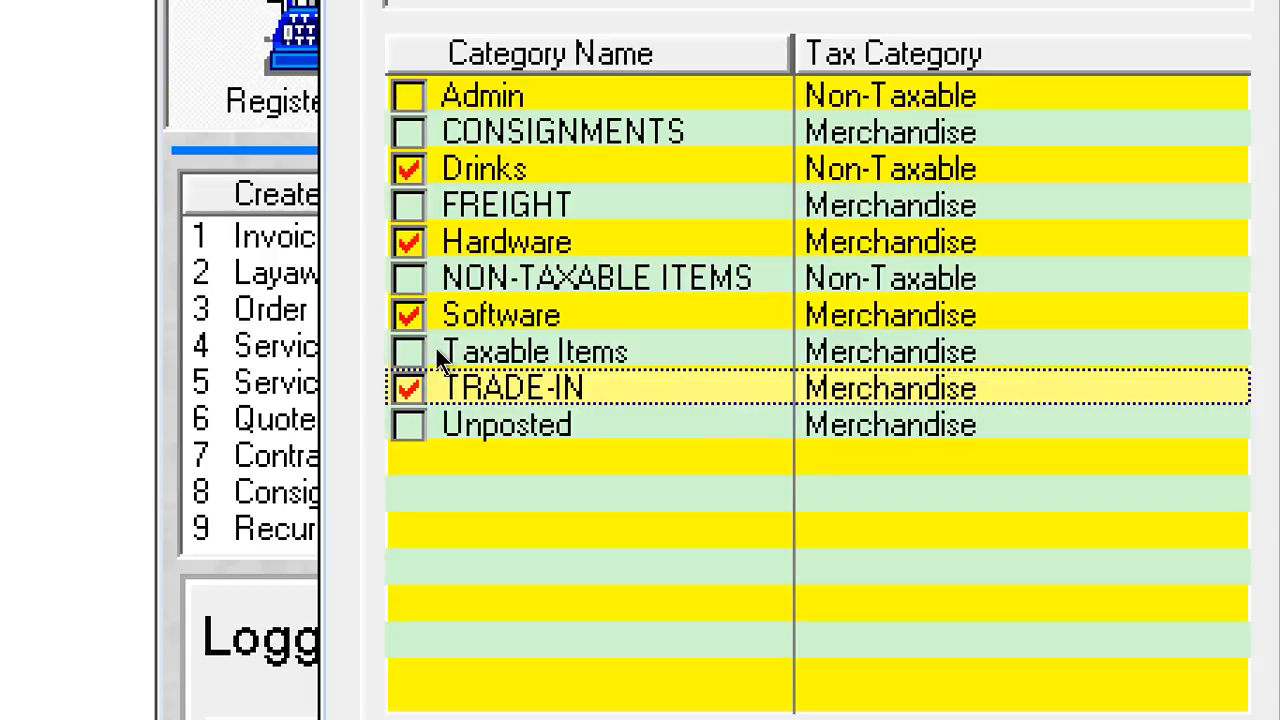
{"action": "left_click", "coordinate": [436, 348]}
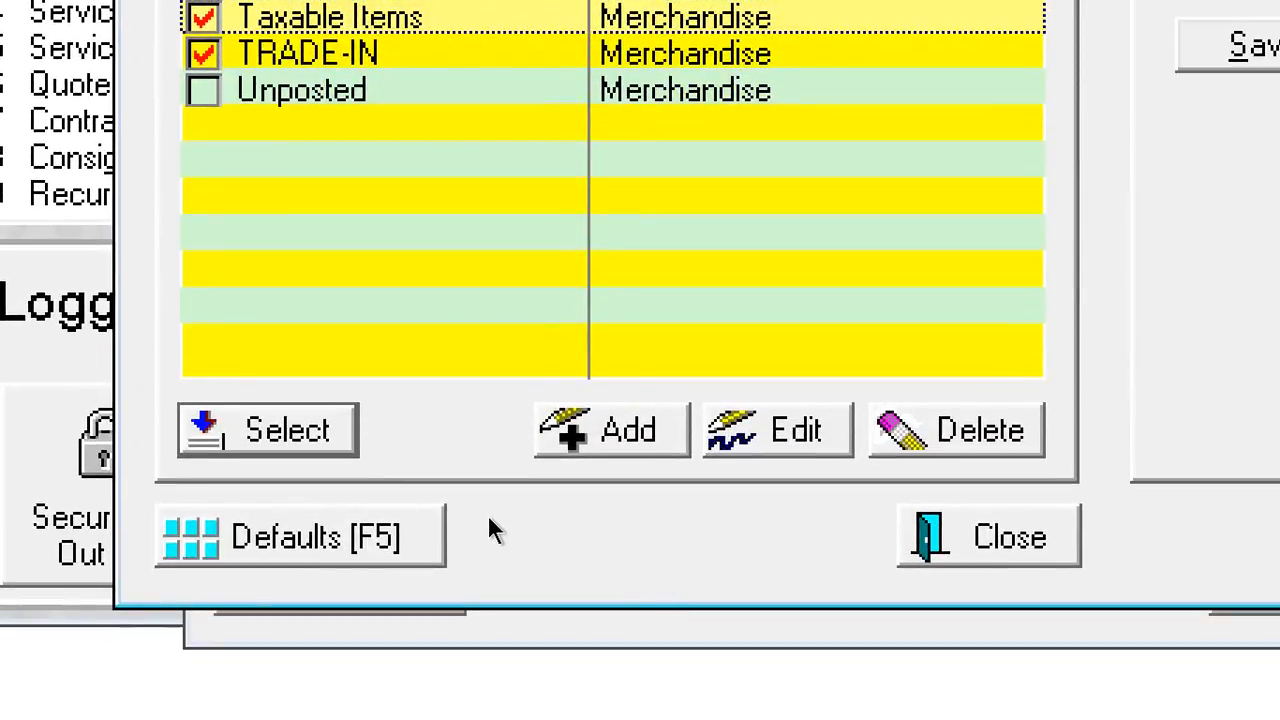
Assign the tagged categories to Merchandise, put Admin under Admin Items, and close the Departments window
{"action": "key", "text": "Return"}
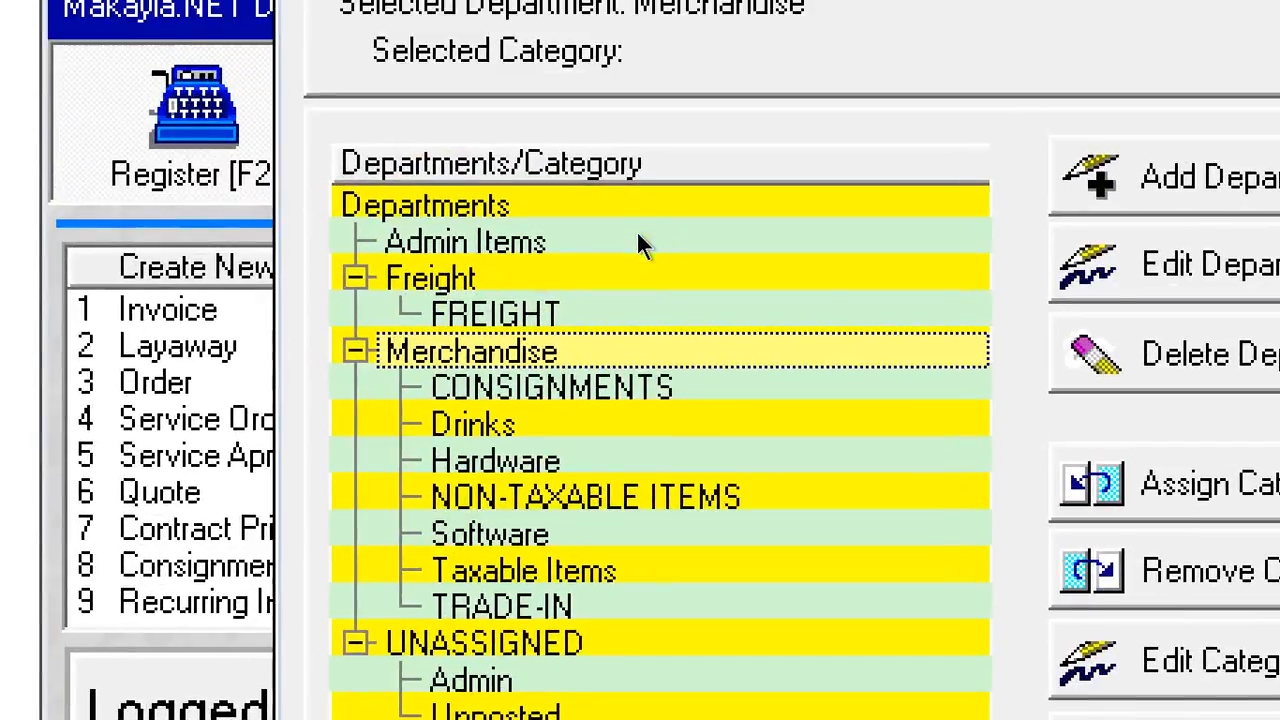
{"action": "scroll", "coordinate": [531, 286], "scroll_direction": "up", "scroll_amount": 1}
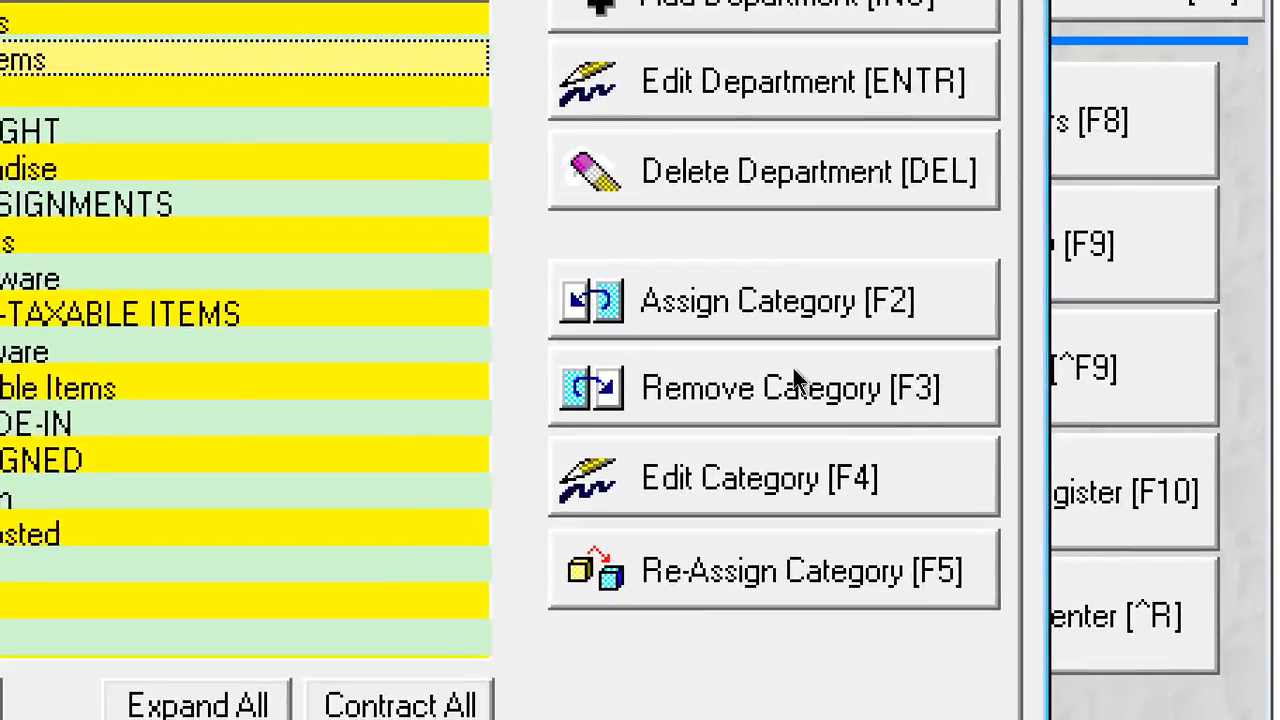
{"action": "key", "text": "F2"}
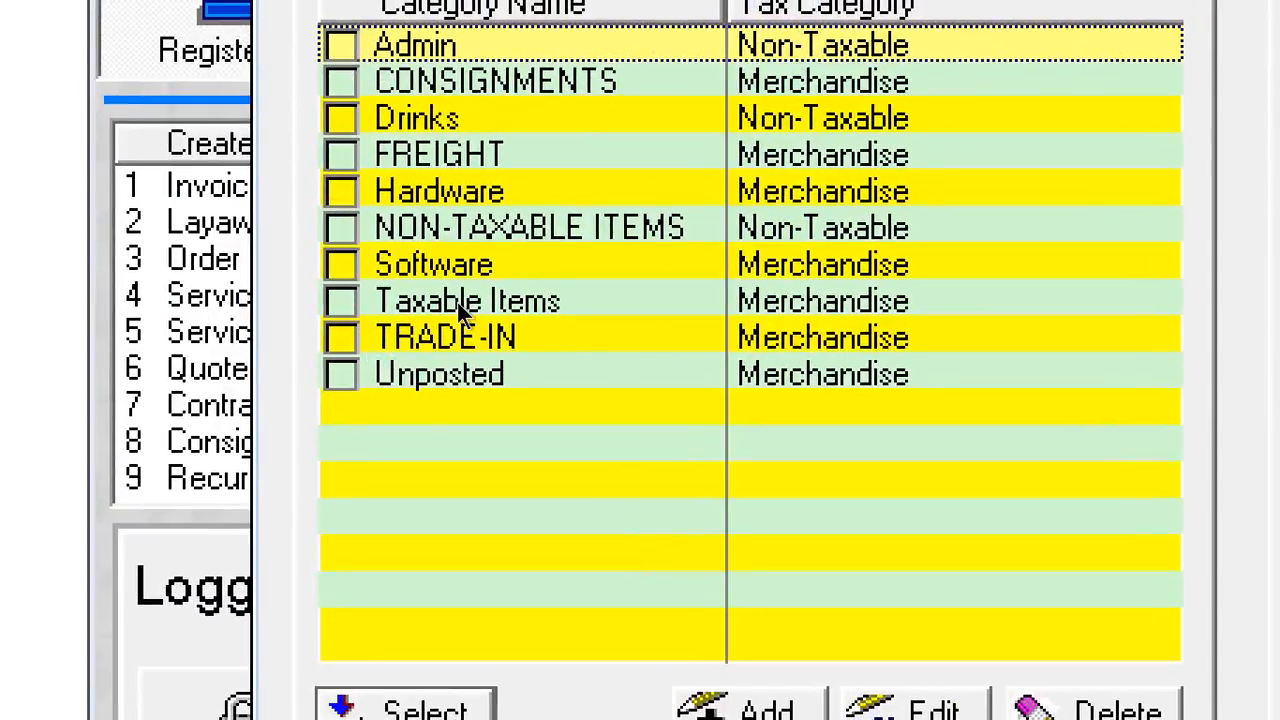
{"action": "key", "text": "space"}
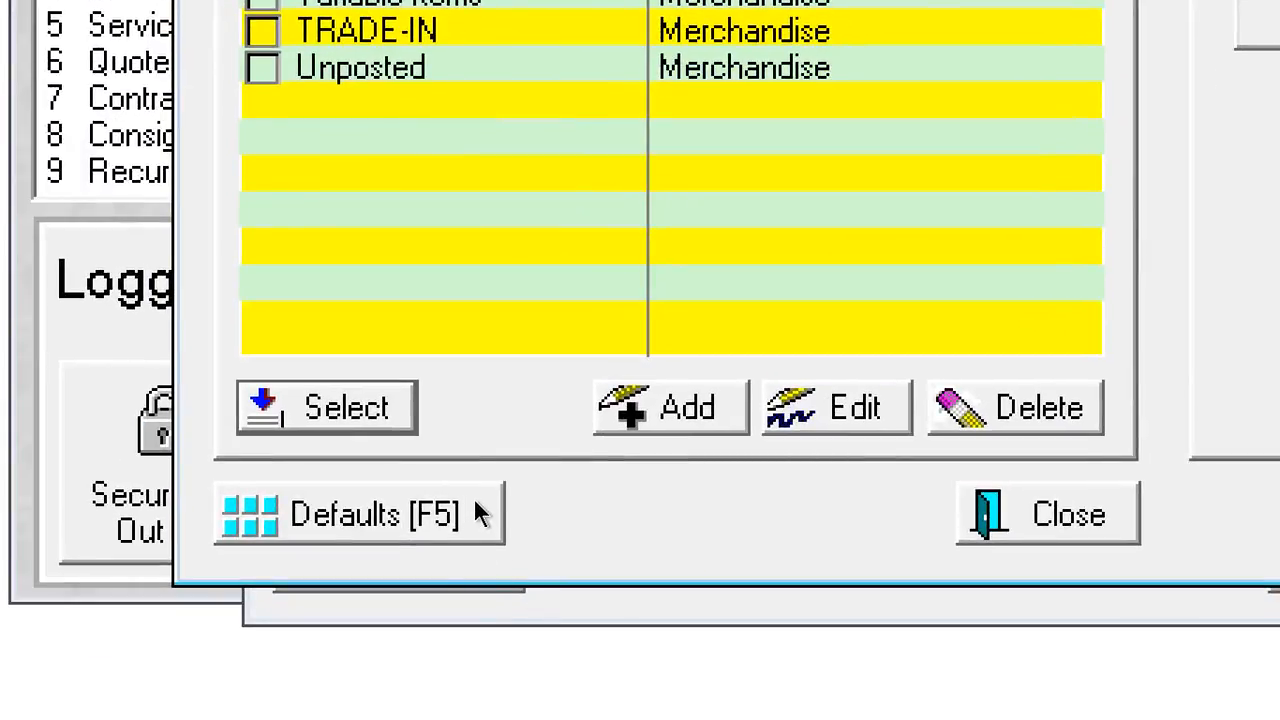
{"action": "key", "text": "Return"}
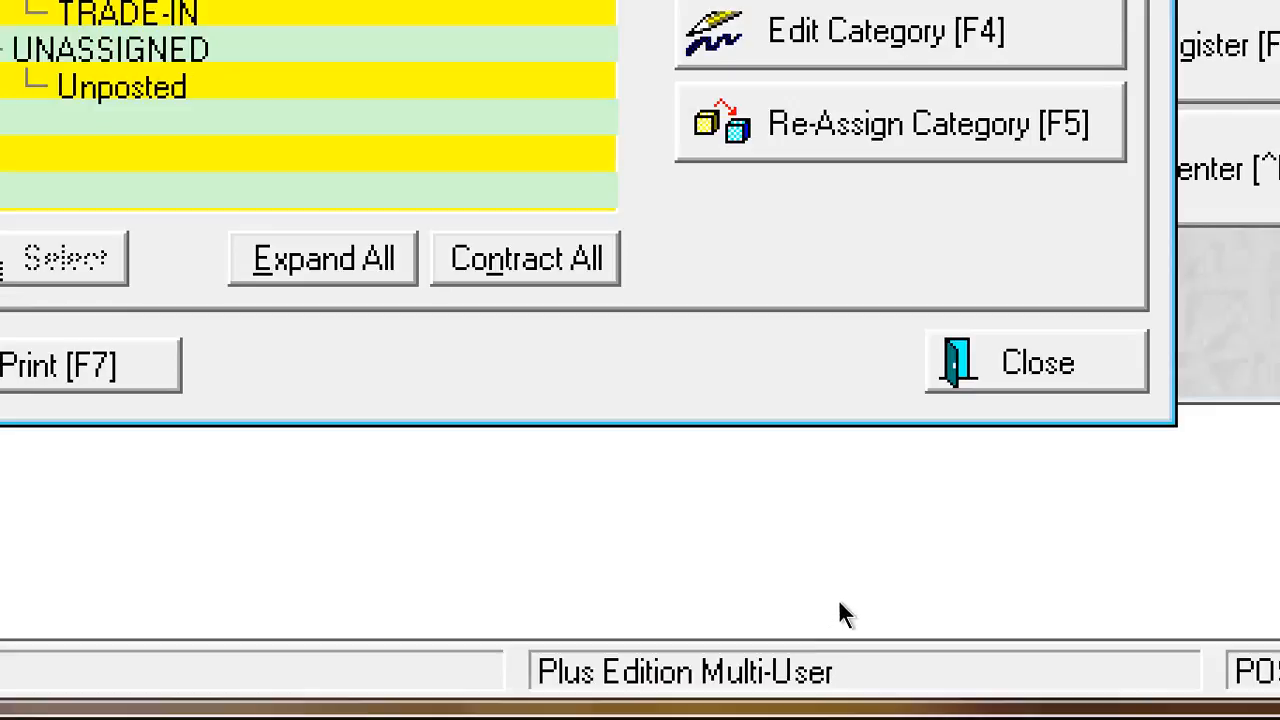
{"action": "key", "text": "Escape"}
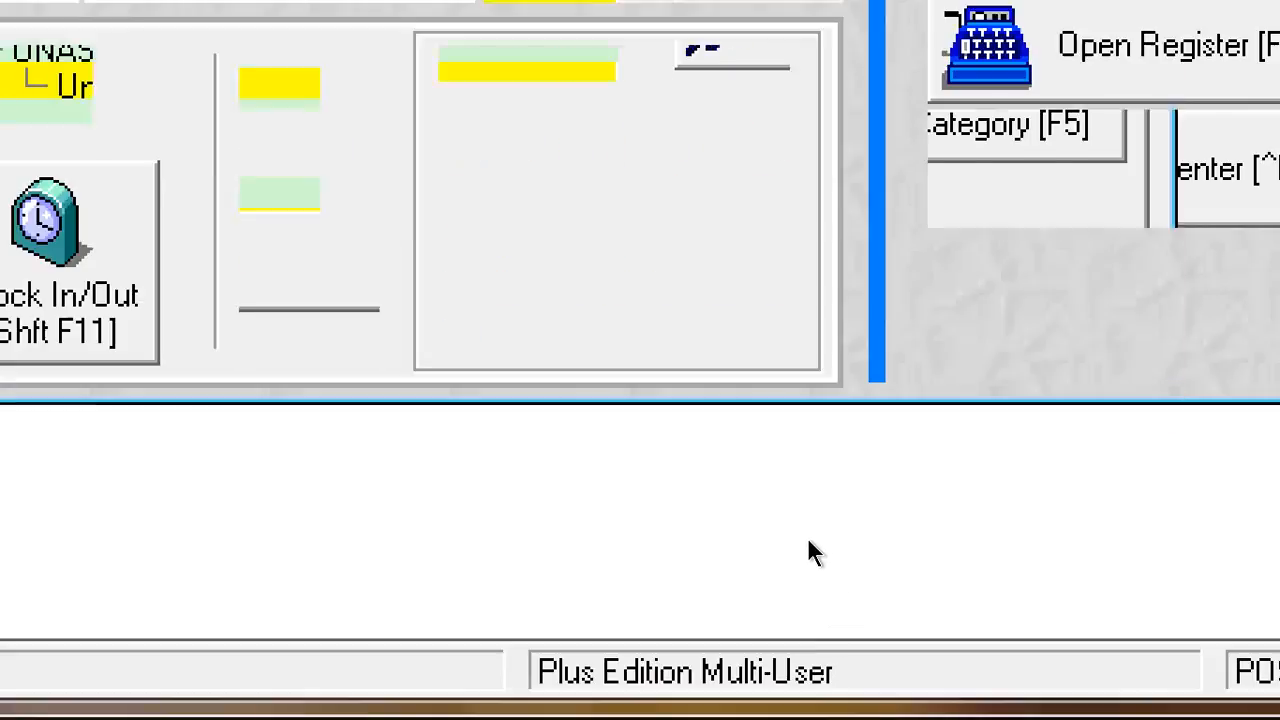